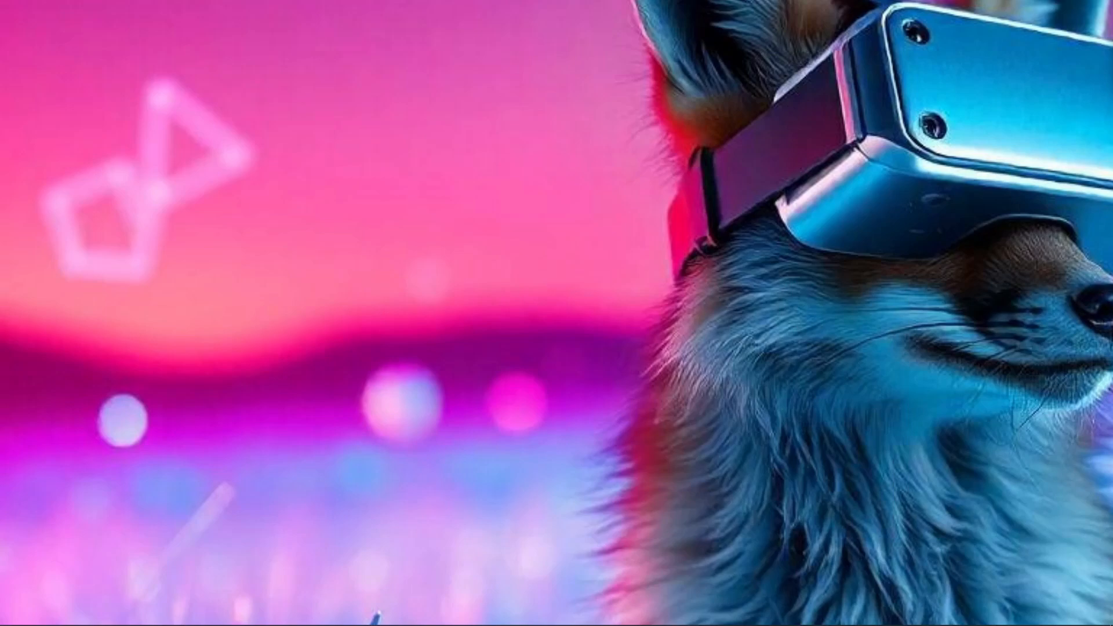
pyautogui.click(384, 615)
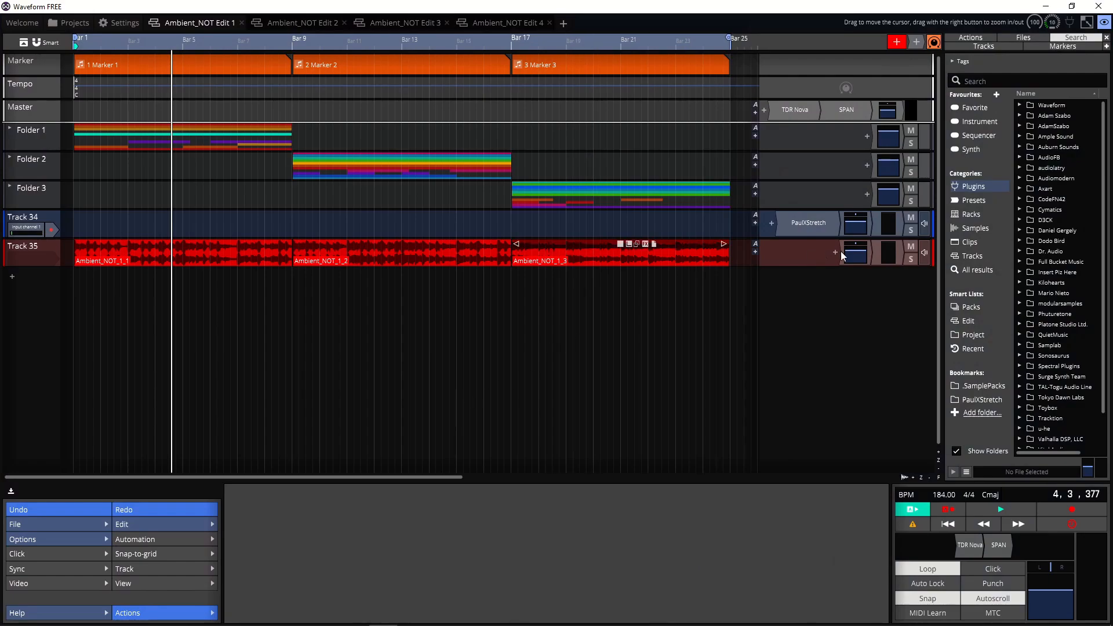
# Step: Mute Track 35 and return the playhead to the start of the edit
pyautogui.click(911, 247)
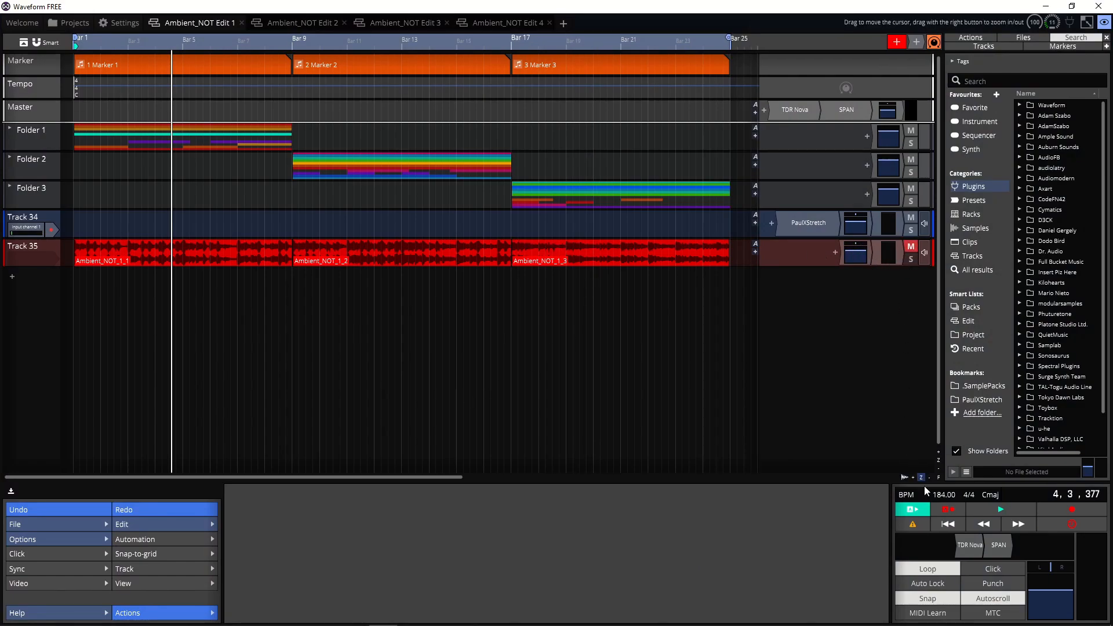
pyautogui.click(955, 527)
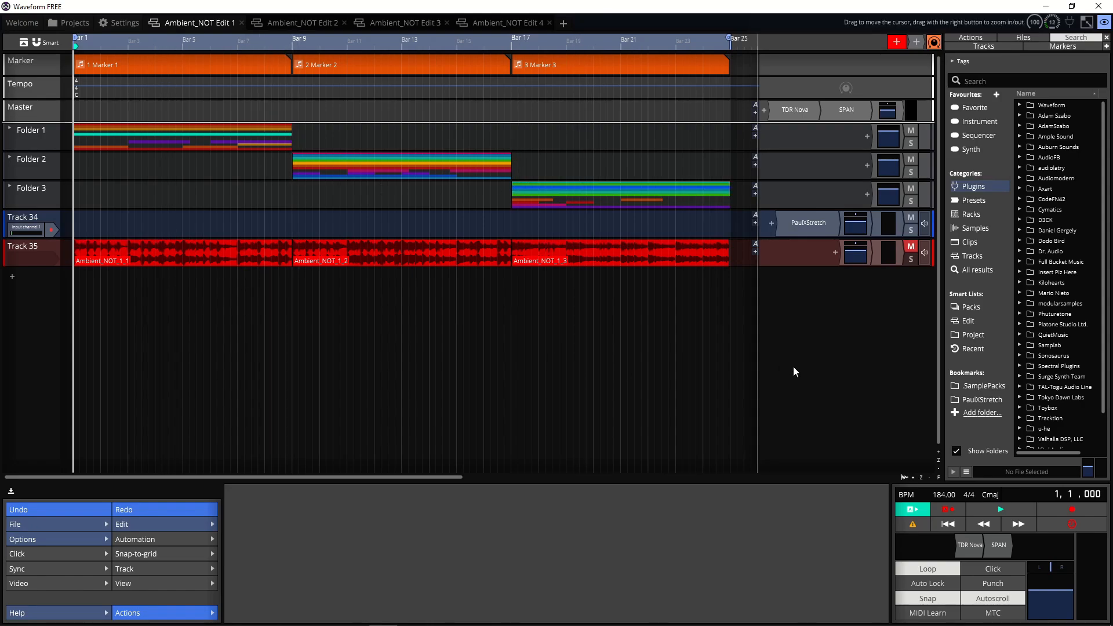
# Step: Expand Folder 1 to inspect its tracks, then collapse it again
pyautogui.click(11, 128)
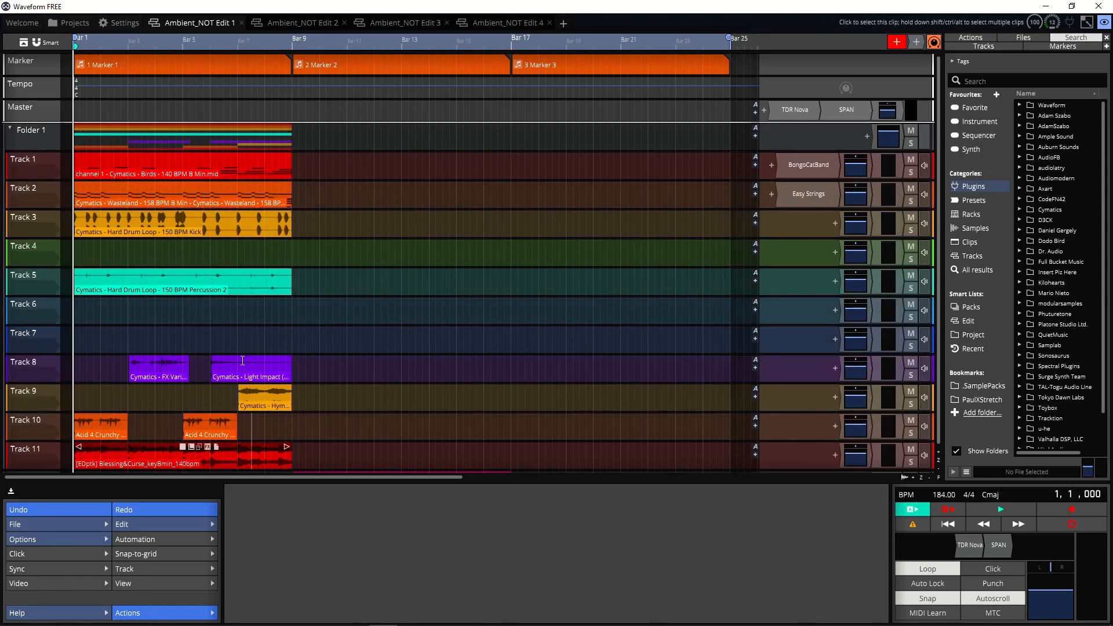
pyautogui.click(10, 132)
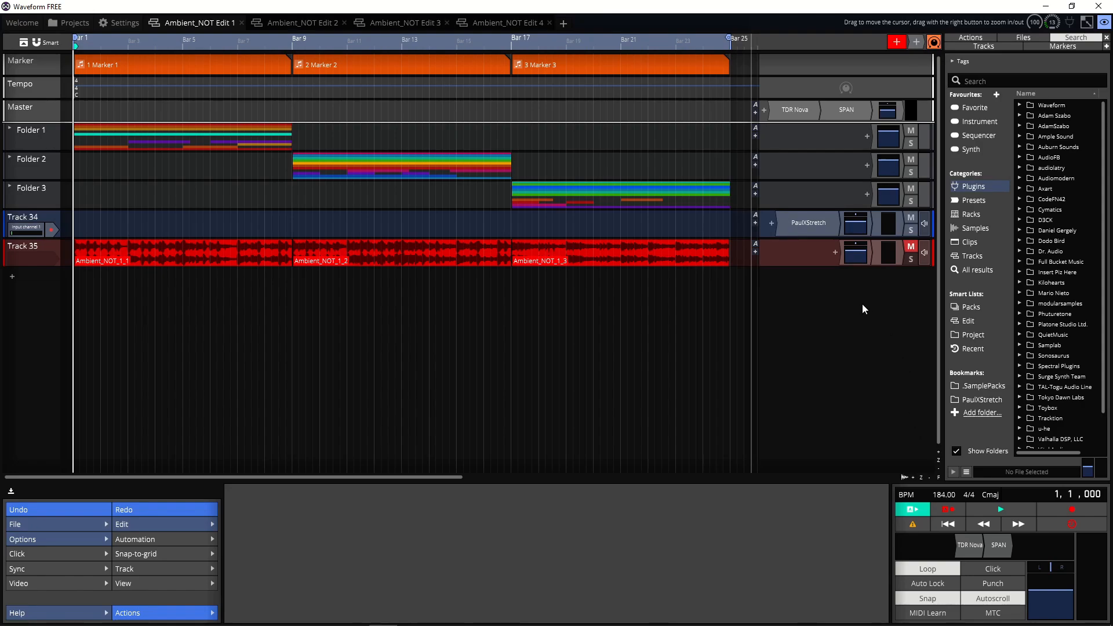
# Step: Play back the edit and stop playback
pyautogui.click(976, 510)
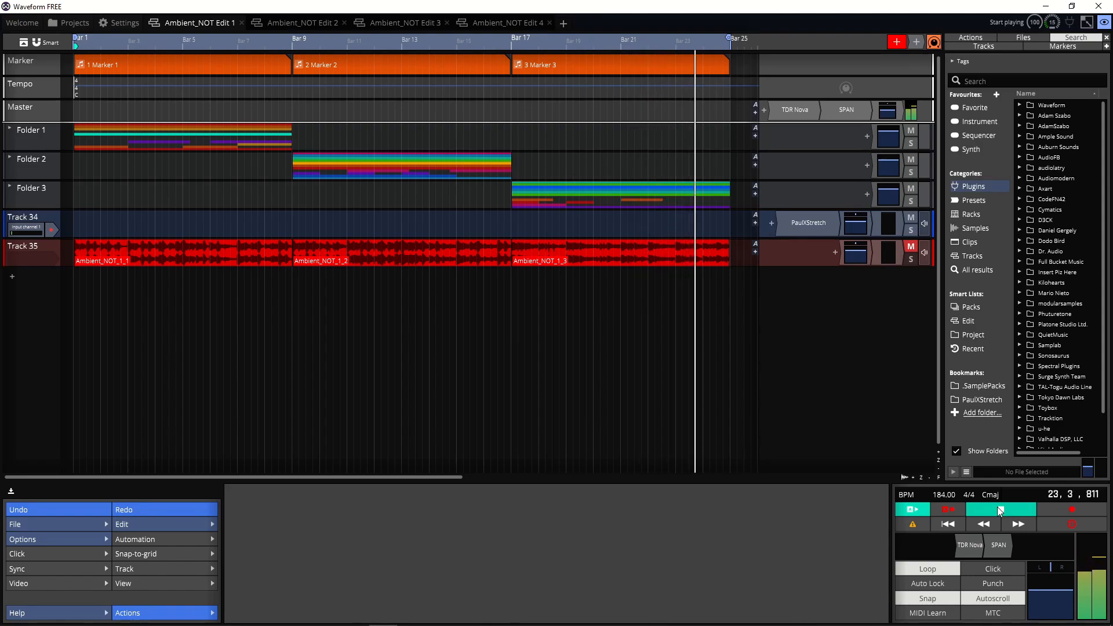
pyautogui.click(1000, 510)
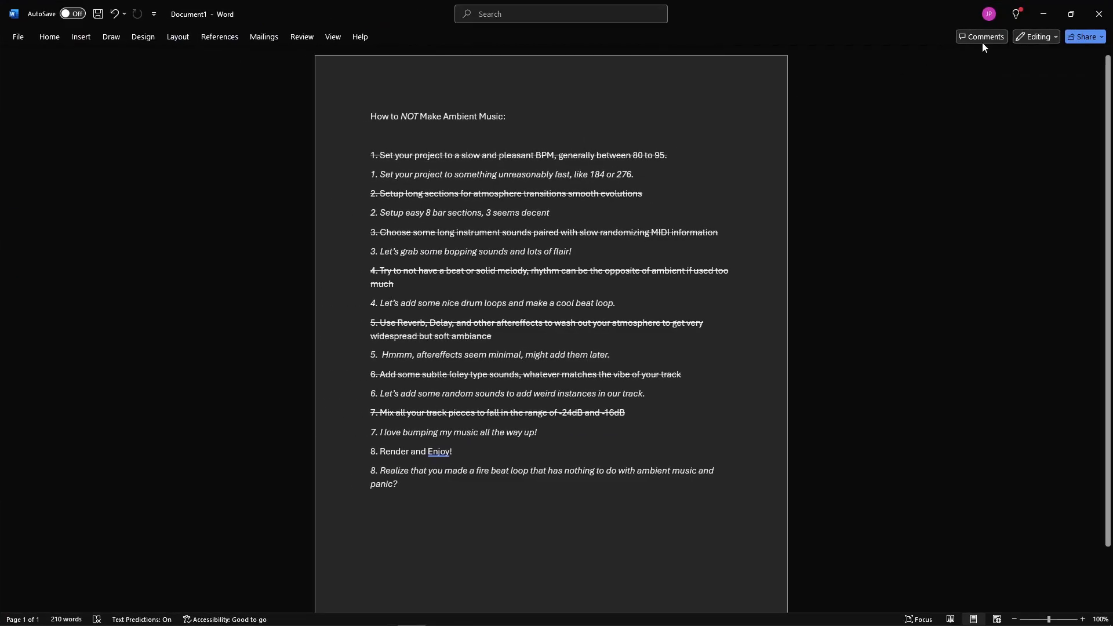
# Step: Review the step list in the Word document and move its window out of the way
pyautogui.click(1071, 14)
pyautogui.moveTo(520, 264); pyautogui.dragTo(554, 102)
pyautogui.scroll(-3, 583, 463)
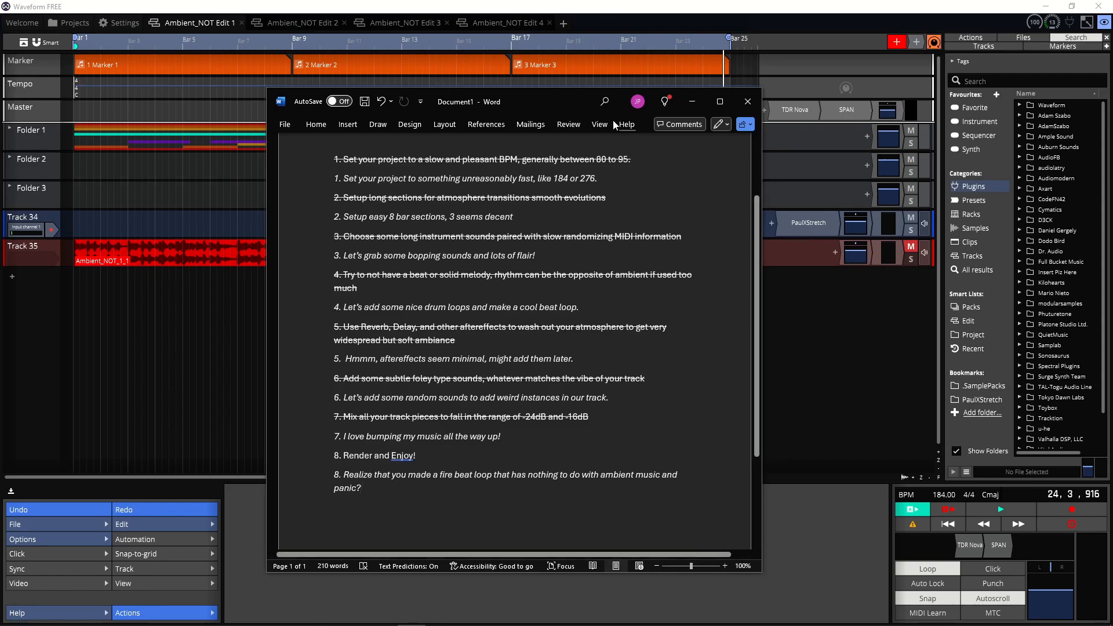
pyautogui.moveTo(582, 101); pyautogui.dragTo(1112, 141)
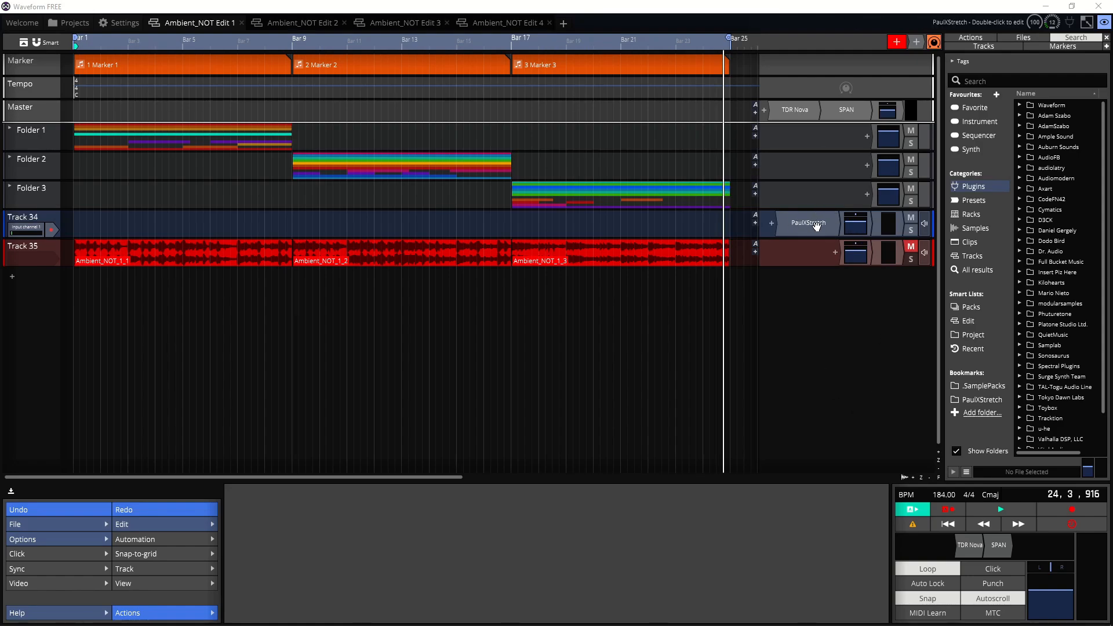
# Step: Open the PaulXStretch plugin editor on Track 34
pyautogui.doubleClick(815, 224)
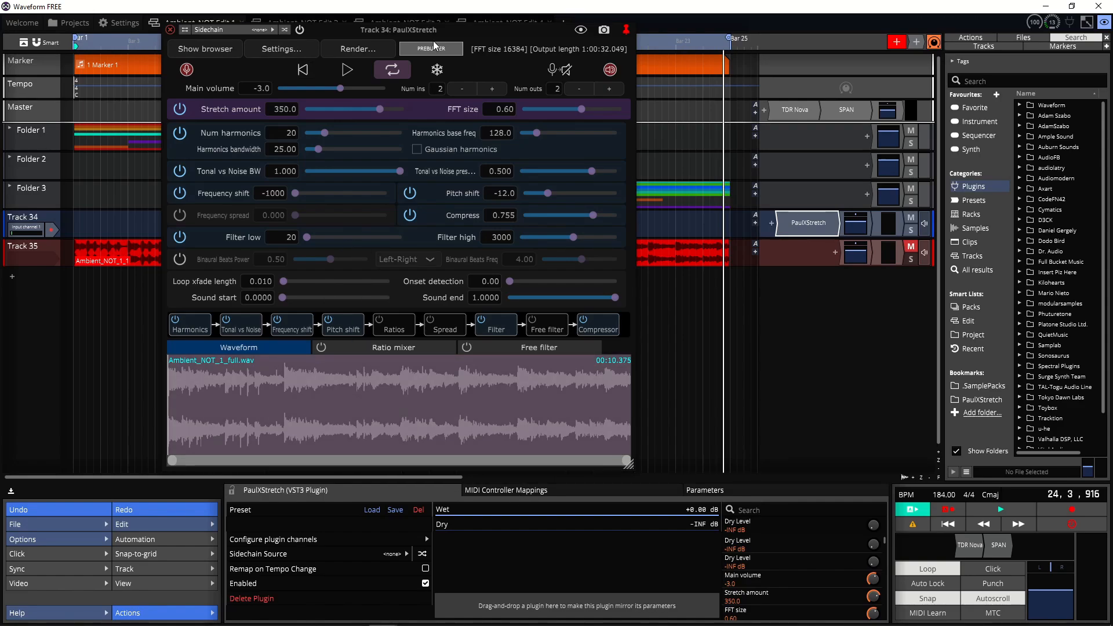
pyautogui.moveTo(430, 35); pyautogui.dragTo(997, 88)
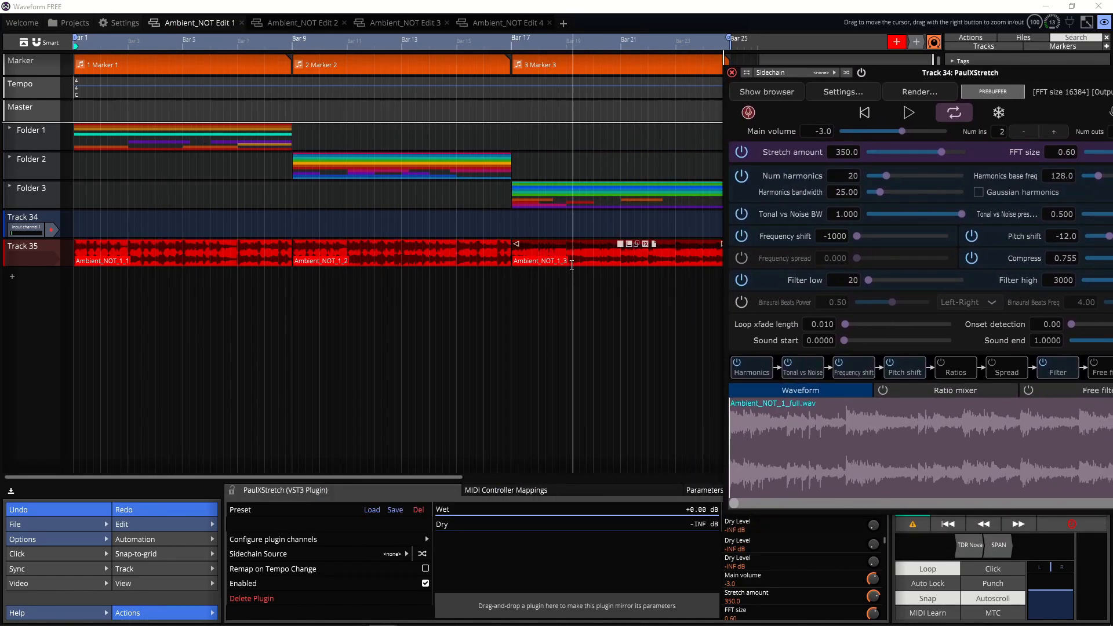
pyautogui.moveTo(903, 68); pyautogui.dragTo(432, 43)
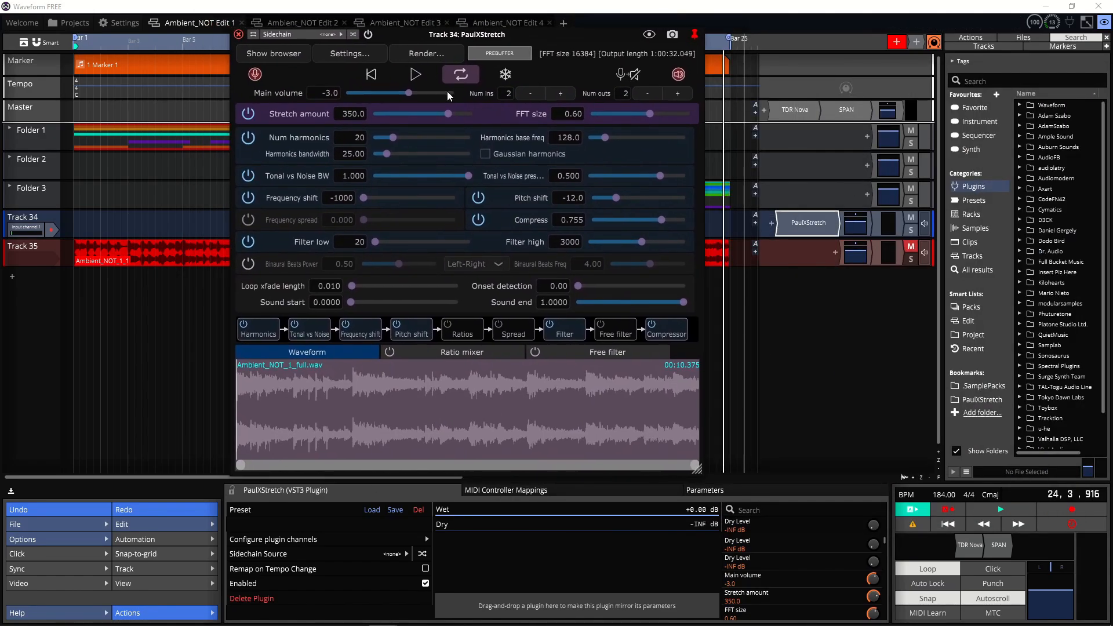
# Step: Play the edit from the start and stop it
pyautogui.click(944, 525)
pyautogui.click(991, 513)
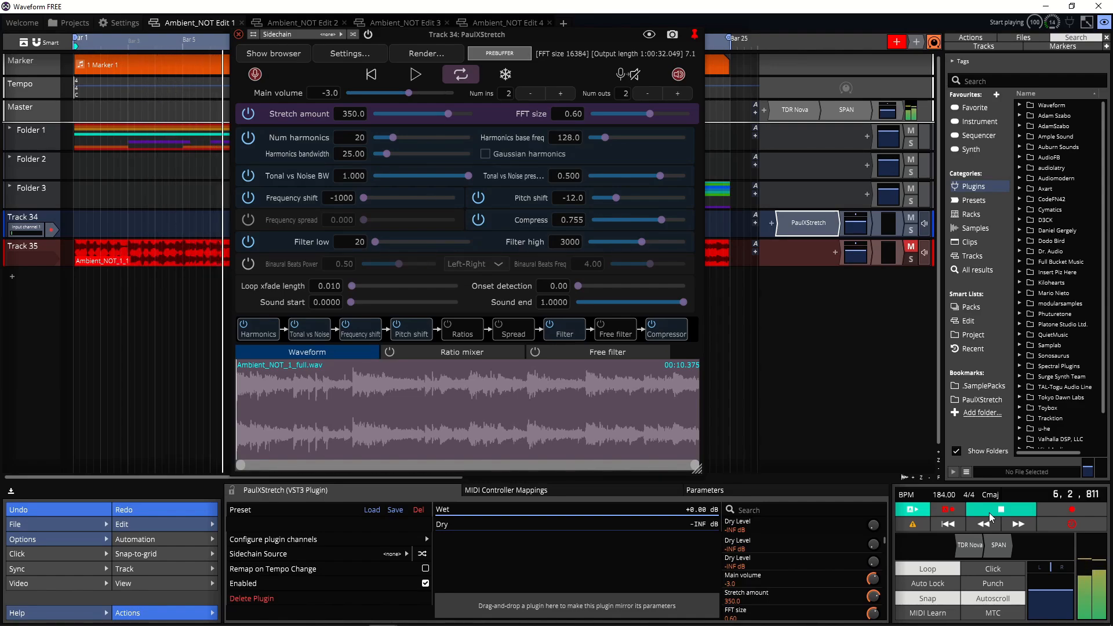
pyautogui.click(991, 512)
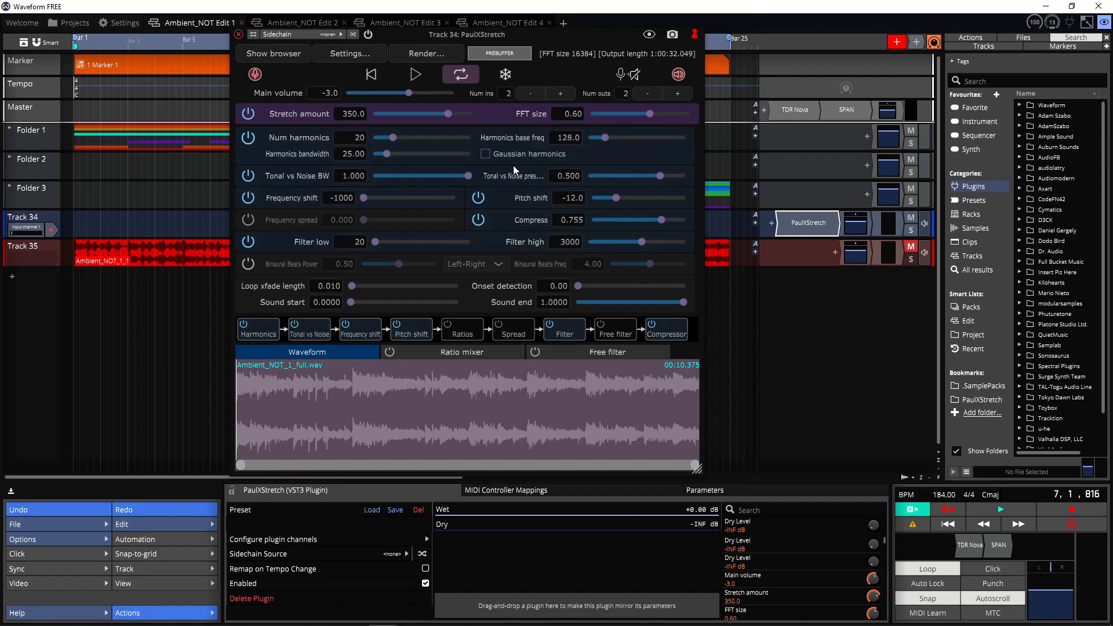
# Step: Load Ambient_NOT_1_1.wav into PaulXStretch from its file browser
pyautogui.click(296, 56)
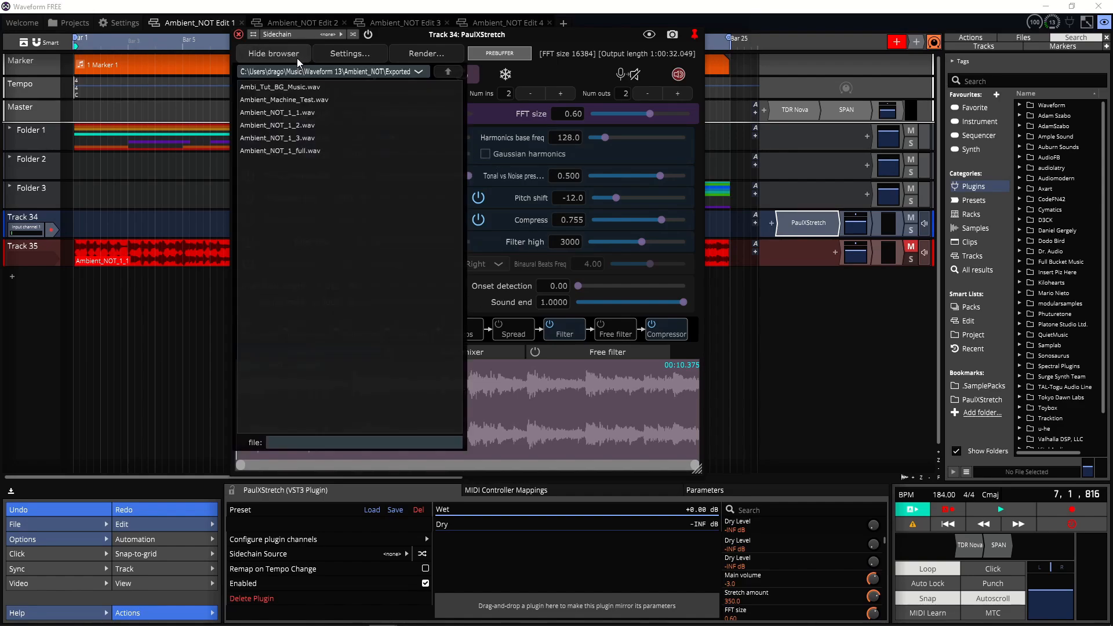
pyautogui.click(286, 108)
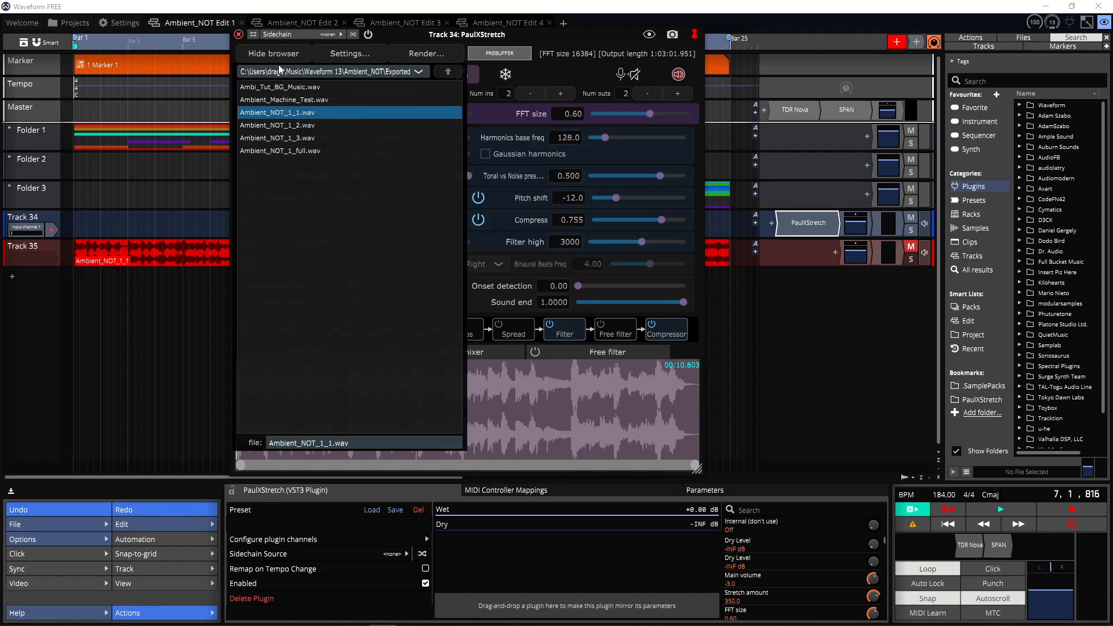
pyautogui.click(271, 51)
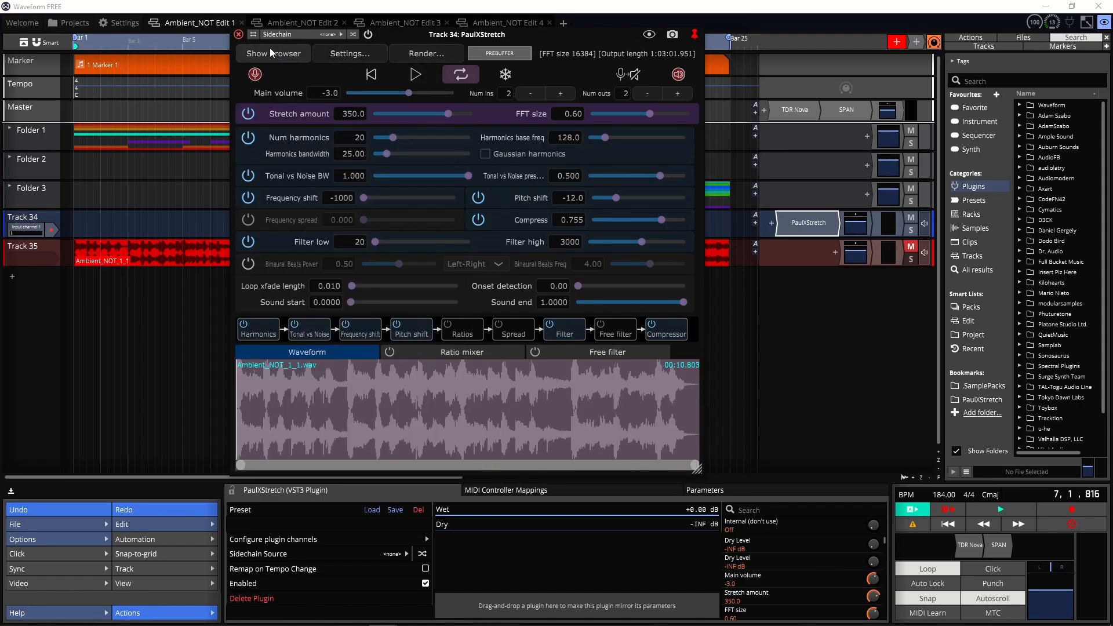
# Step: Bypass the stretch stage and preview the source audio in the plugin
pyautogui.click(248, 113)
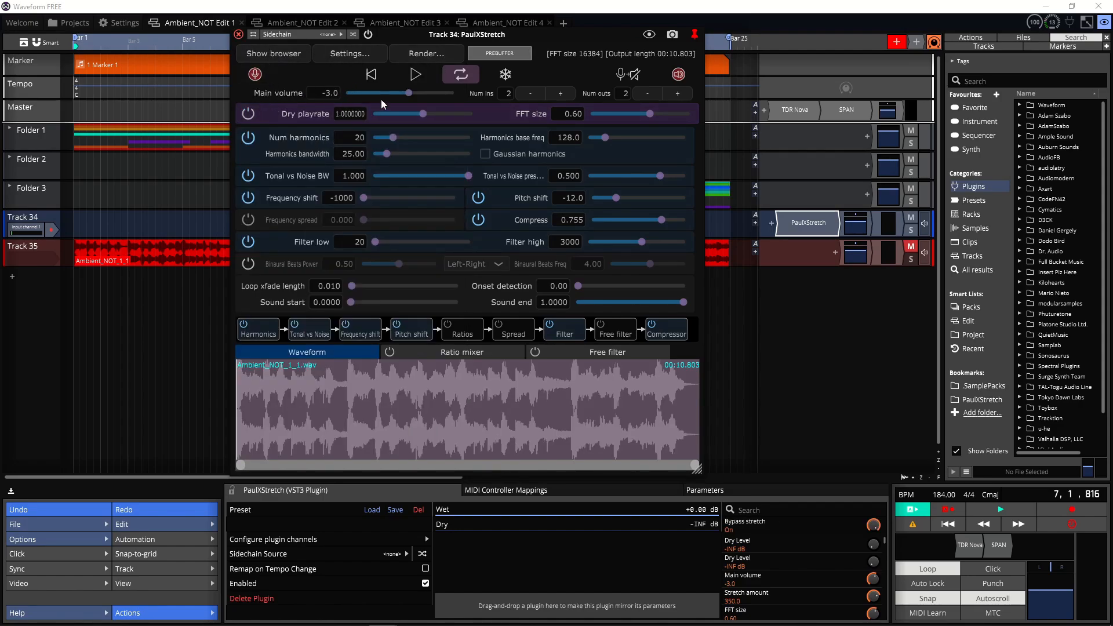
pyautogui.click(416, 75)
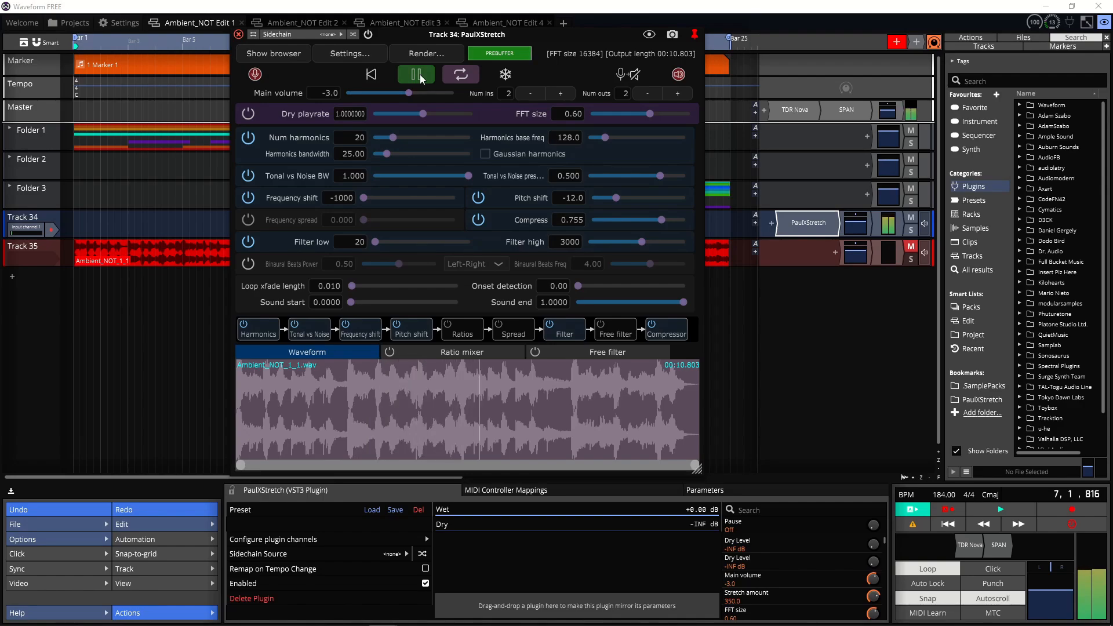
pyautogui.click(420, 74)
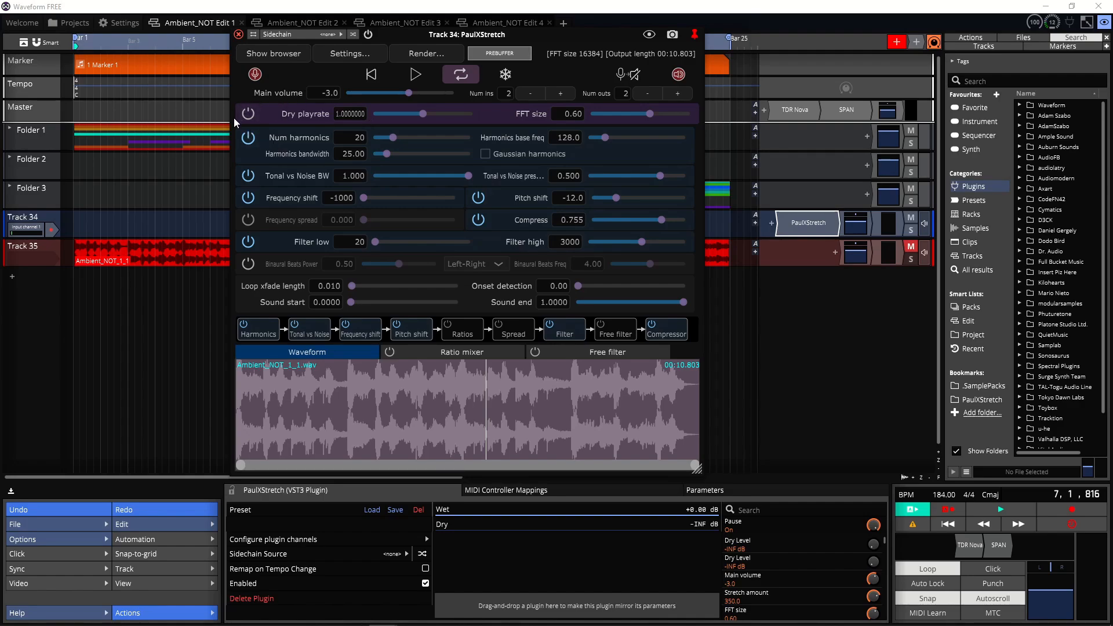
# Step: Re-enable the stretch stage and set Stretch amount to 2
pyautogui.click(249, 114)
pyautogui.click(347, 113)
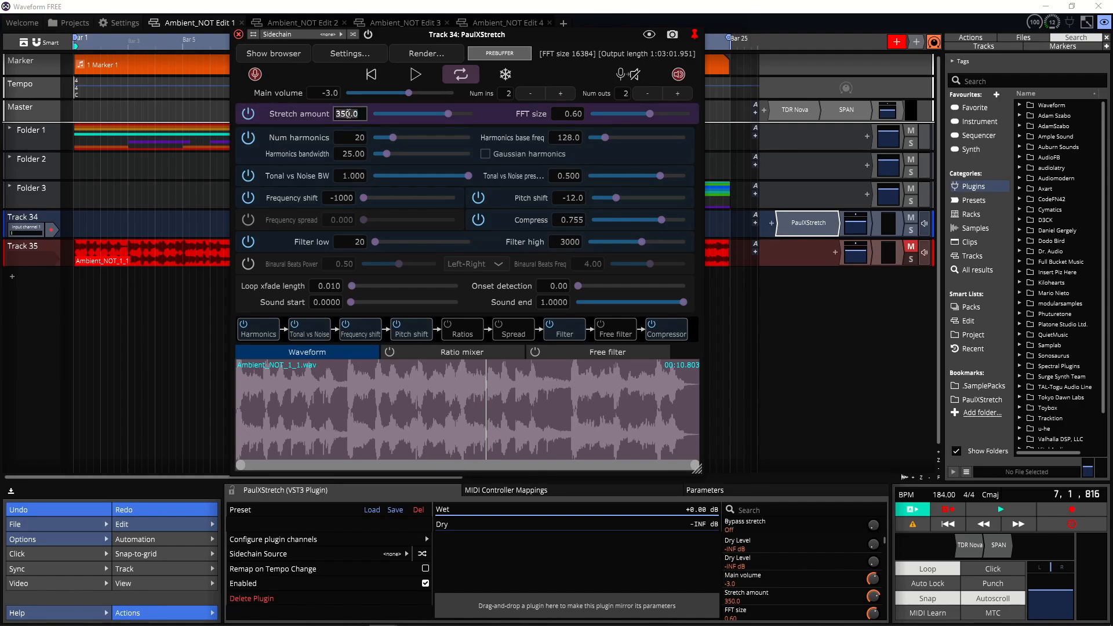
pyautogui.write('2')
pyautogui.press('Return')
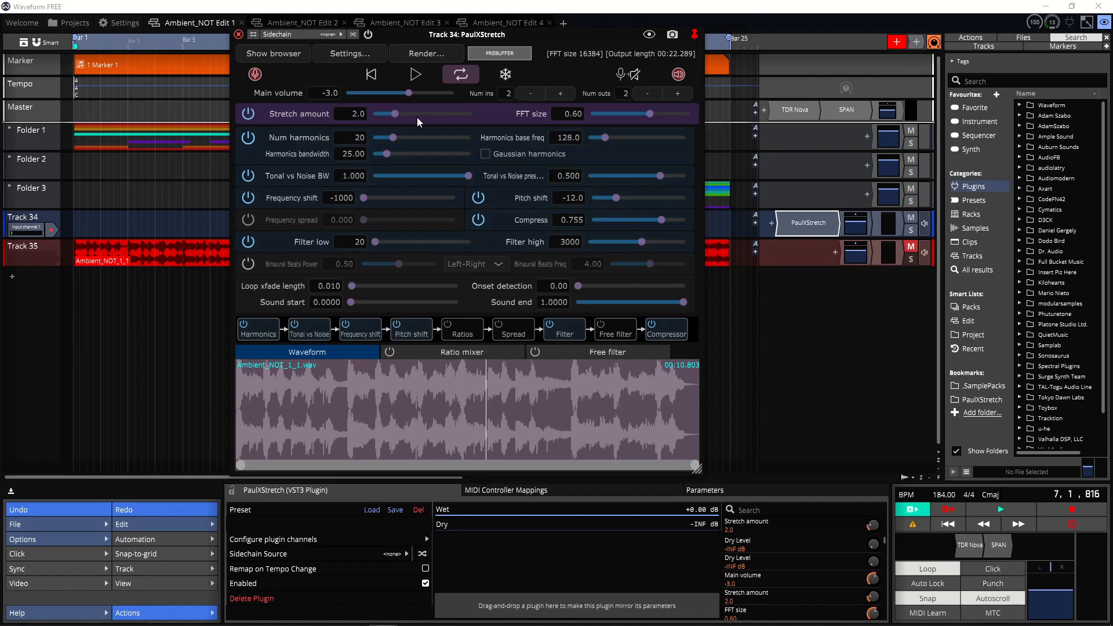
# Step: Turn off the Harmonics and Tonal vs Noise stages and set Filter high to 15000
pyautogui.click(250, 139)
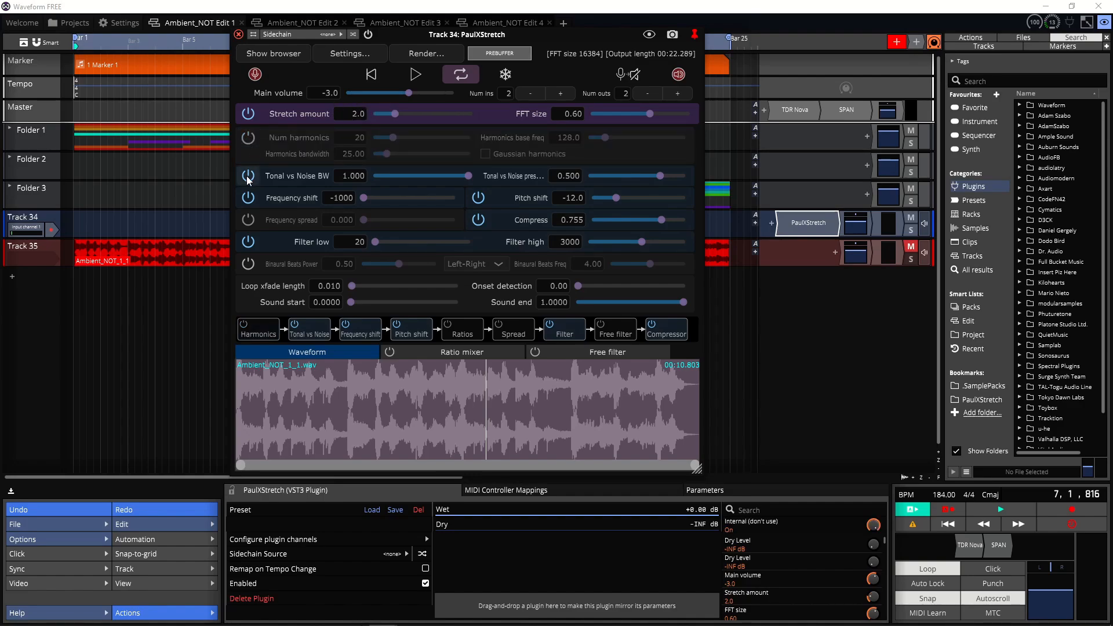
pyautogui.click(248, 176)
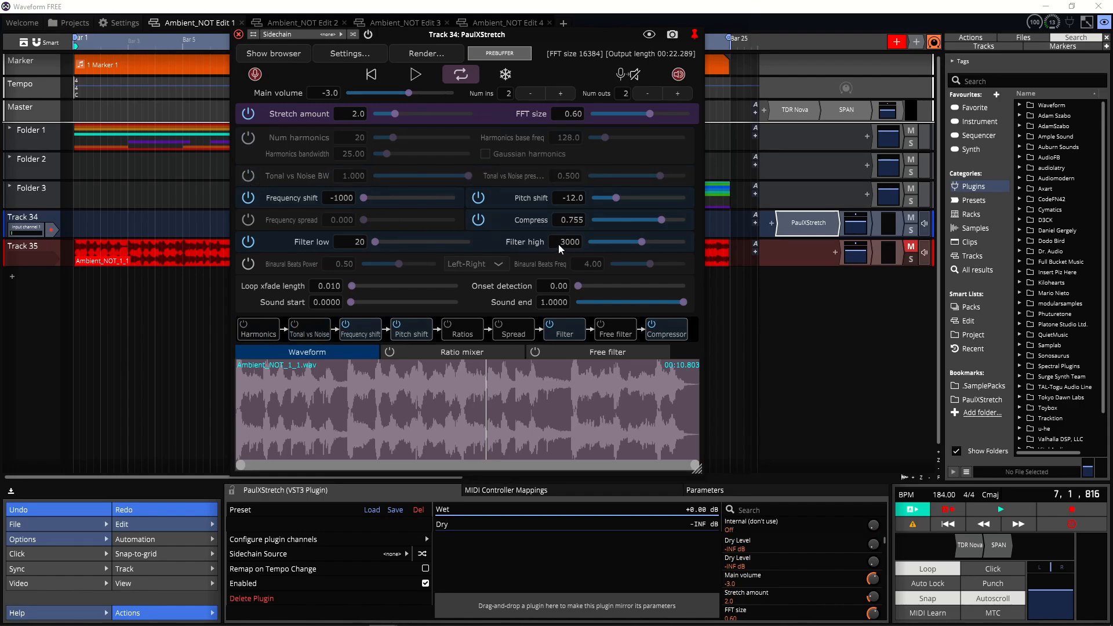
pyautogui.press('BackSpace')
pyautogui.press('BackSpace')
pyautogui.press('BackSpace')
pyautogui.press('BackSpace')
pyautogui.write('1500')
pyautogui.press('Return')
pyautogui.click(565, 244)
pyautogui.press('Delete')
pyautogui.press('Delete')
pyautogui.press('Delete')
pyautogui.press('Delete')
pyautogui.write('15000')
pyautogui.press('Return')
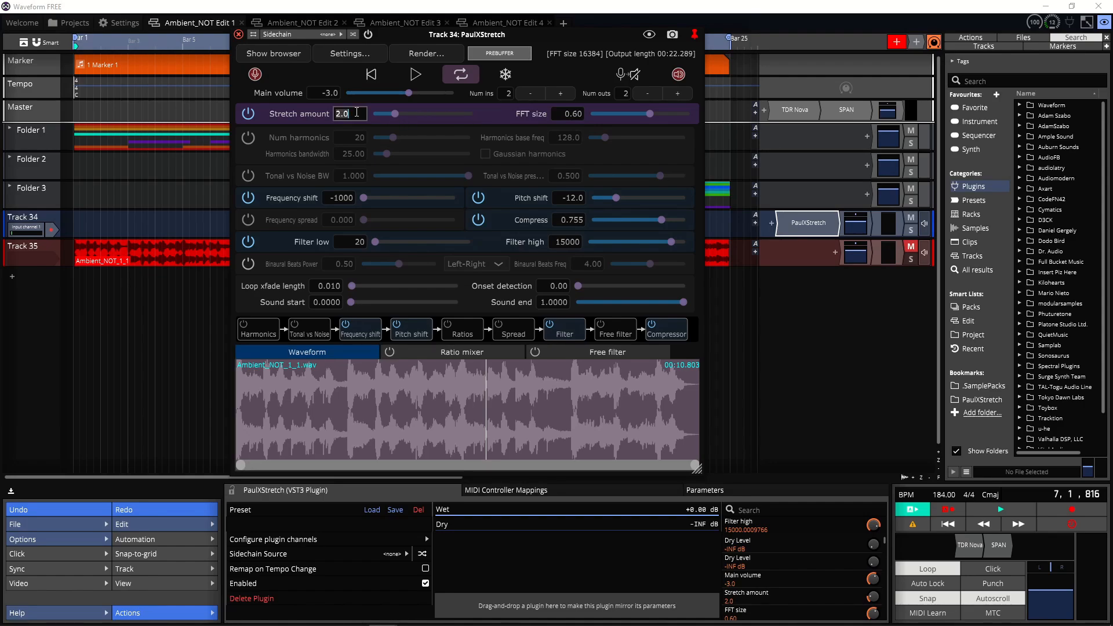
# Step: Set Stretch amount to 20 and reset Frequency shift to 0
pyautogui.write('20')
pyautogui.press('Return')
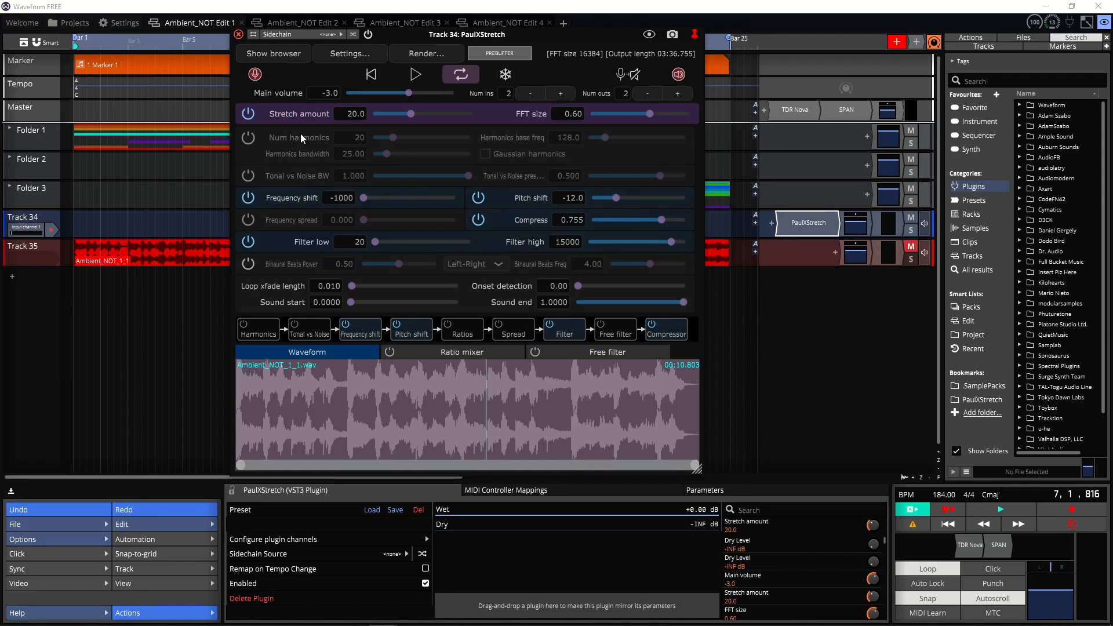
pyautogui.doubleClick(367, 197)
# Step: Set Compress to 0.5 and Filter high to 10000
pyautogui.doubleClick(579, 222)
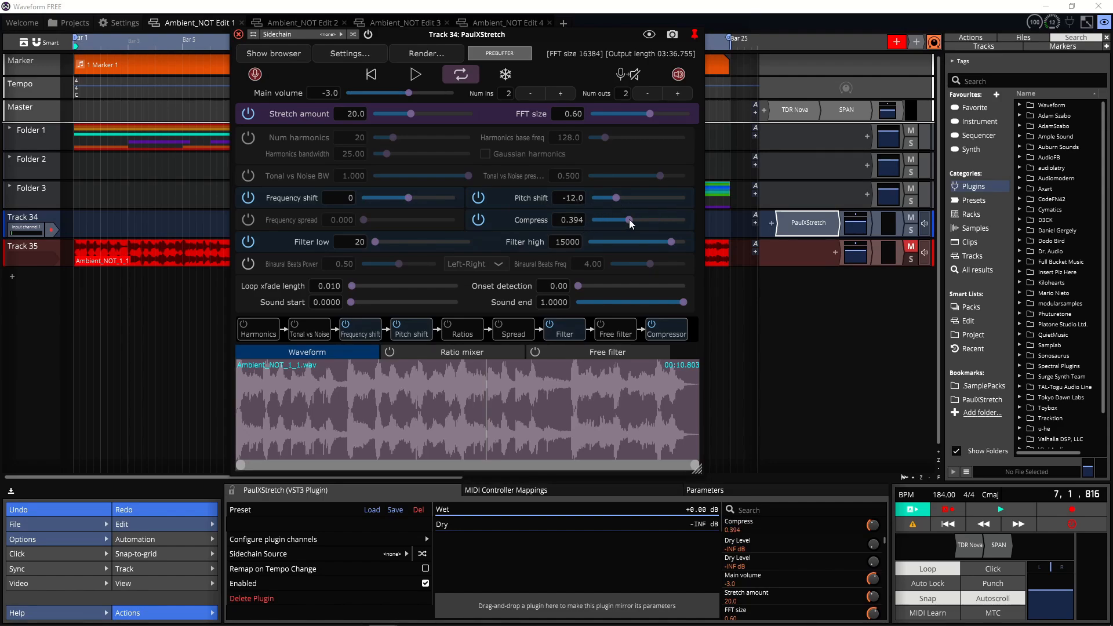
pyautogui.click(574, 221)
pyautogui.write('0.5')
pyautogui.press('Return')
pyautogui.write('10000')
pyautogui.press('Return')
# Step: Preview the stretched audio from the beginning in the plugin
pyautogui.click(371, 74)
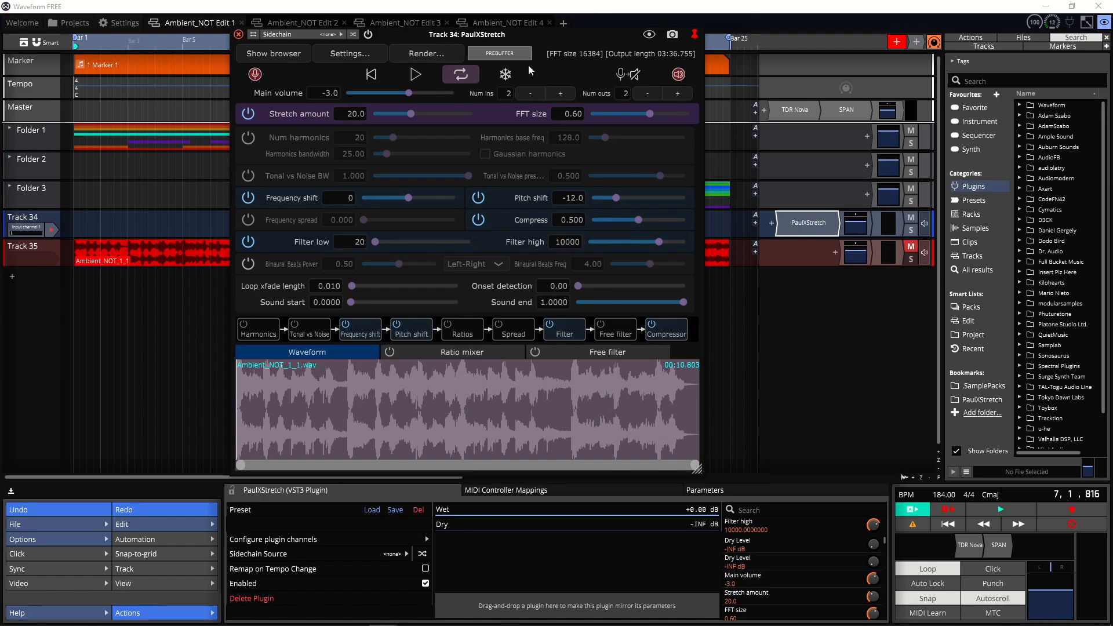
pyautogui.click(419, 81)
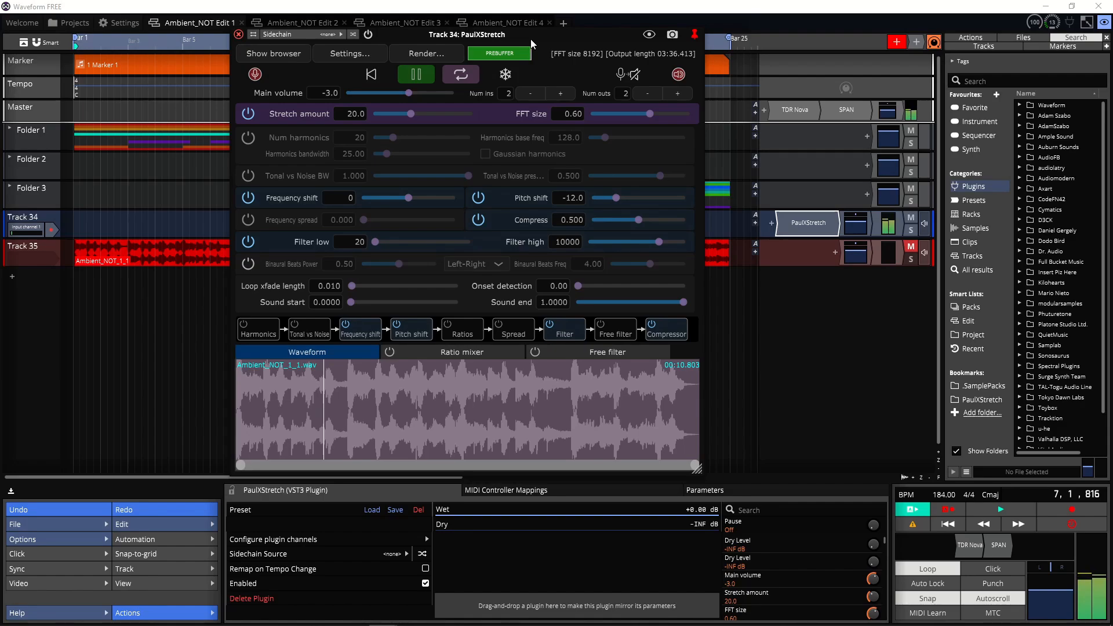
pyautogui.click(416, 75)
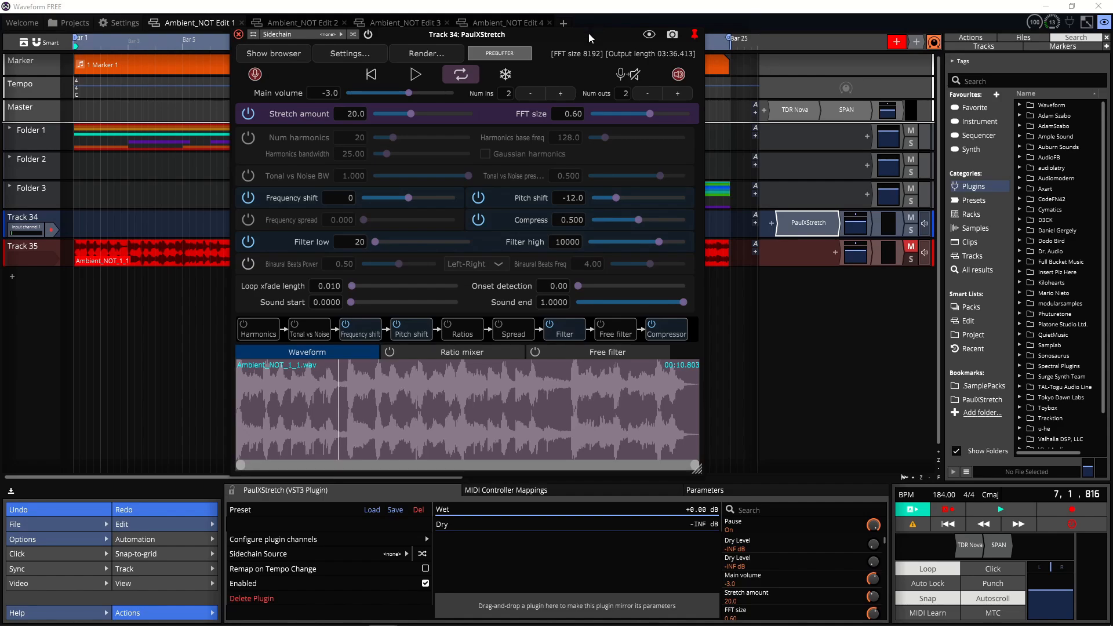
# Step: Open the Render dialog for the stretched output
pyautogui.moveTo(568, 36); pyautogui.dragTo(488, 308)
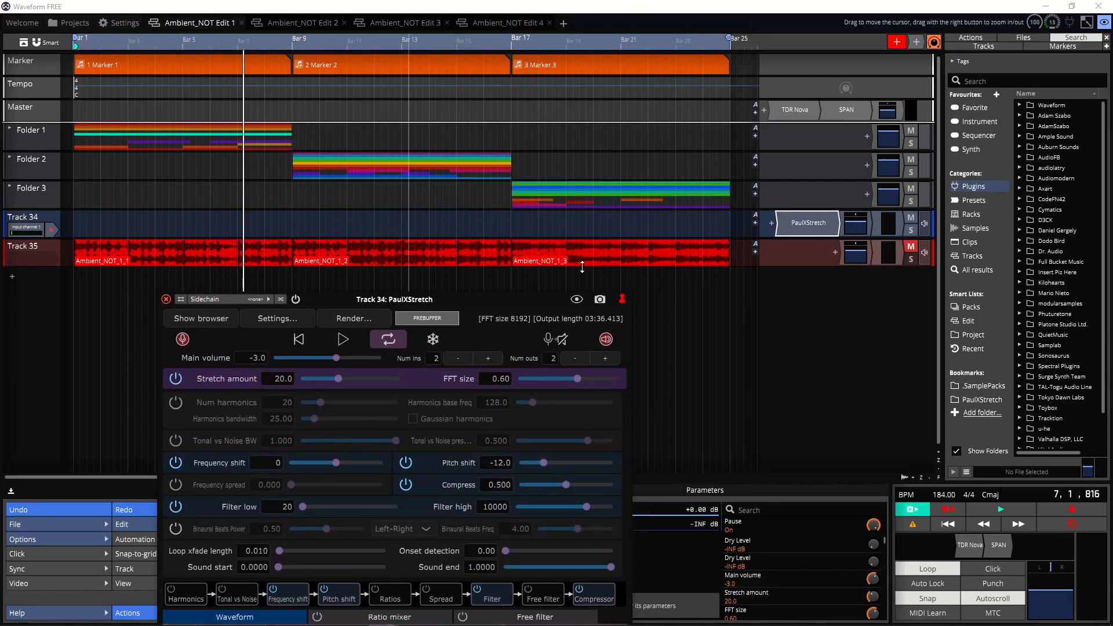
pyautogui.moveTo(517, 301); pyautogui.dragTo(632, 96)
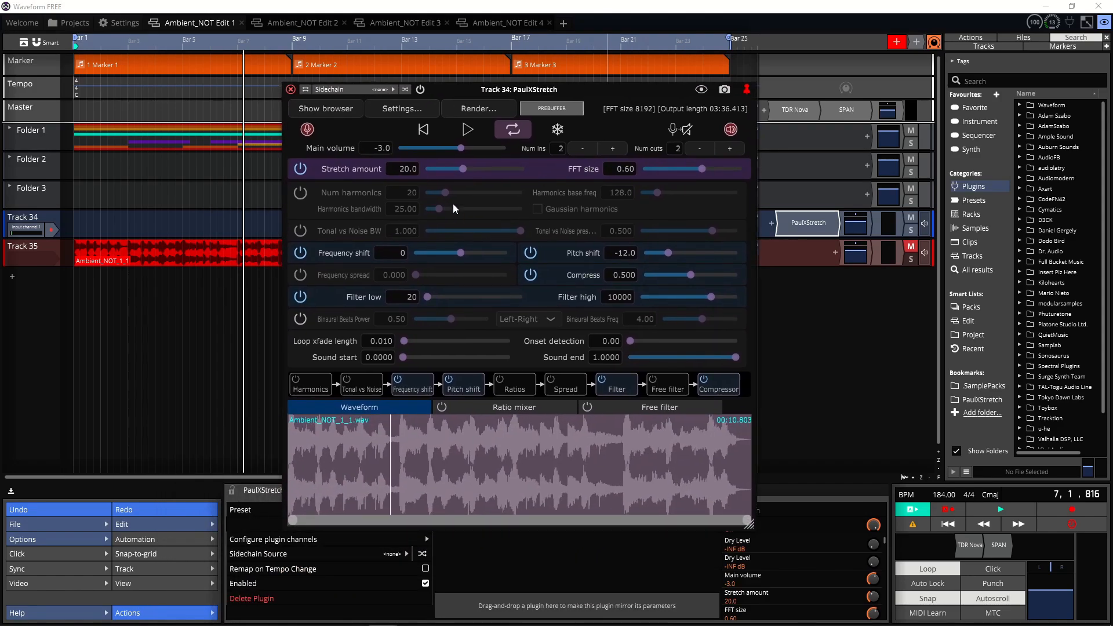
pyautogui.click(350, 111)
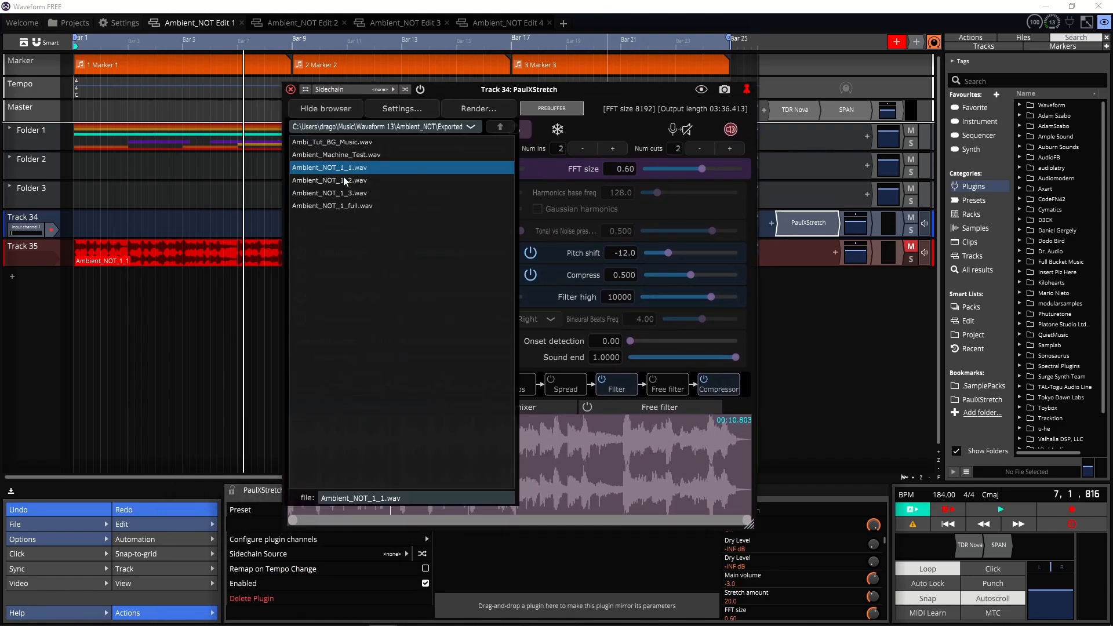
pyautogui.click(351, 109)
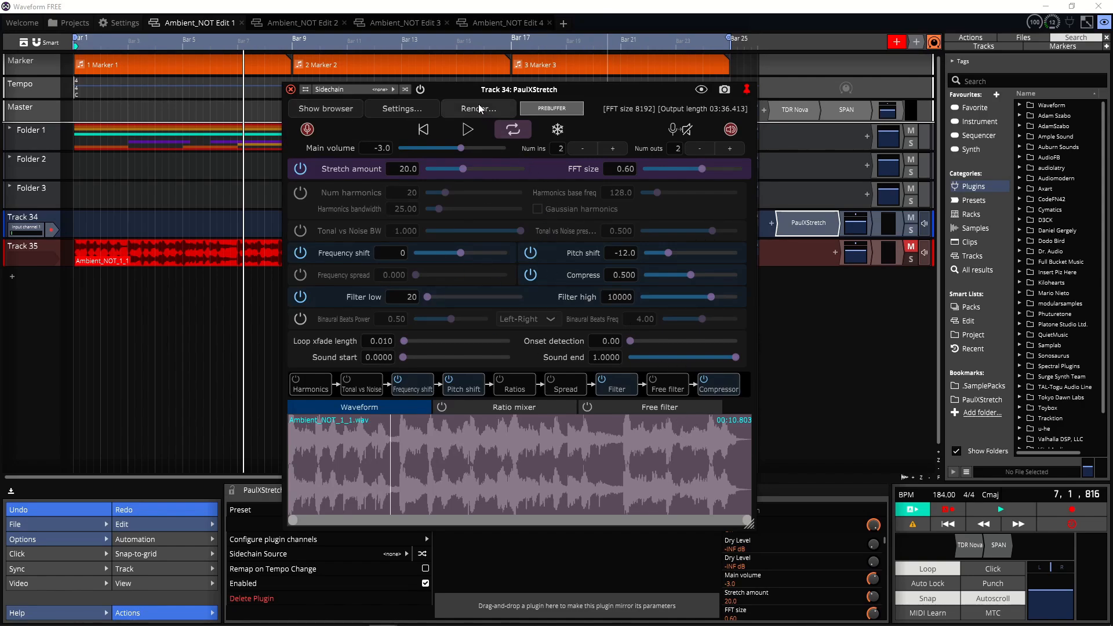
pyautogui.click(480, 108)
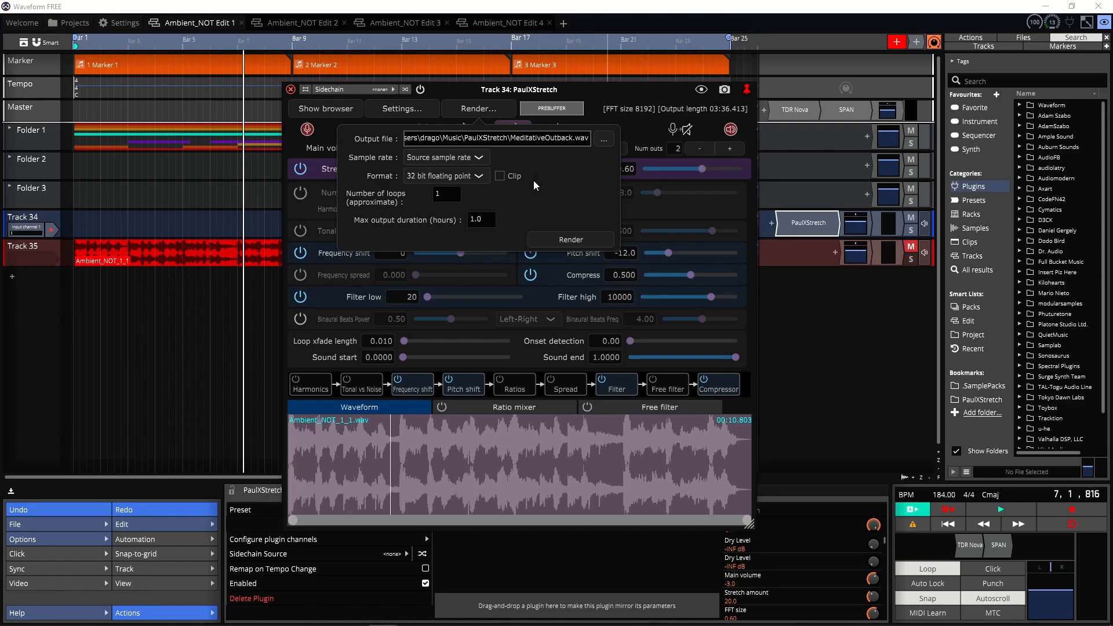
# Step: Dismiss the Render dialog, set the plugin's recorded file format to WAV in Settings, and close PaulXStretch
pyautogui.click(486, 103)
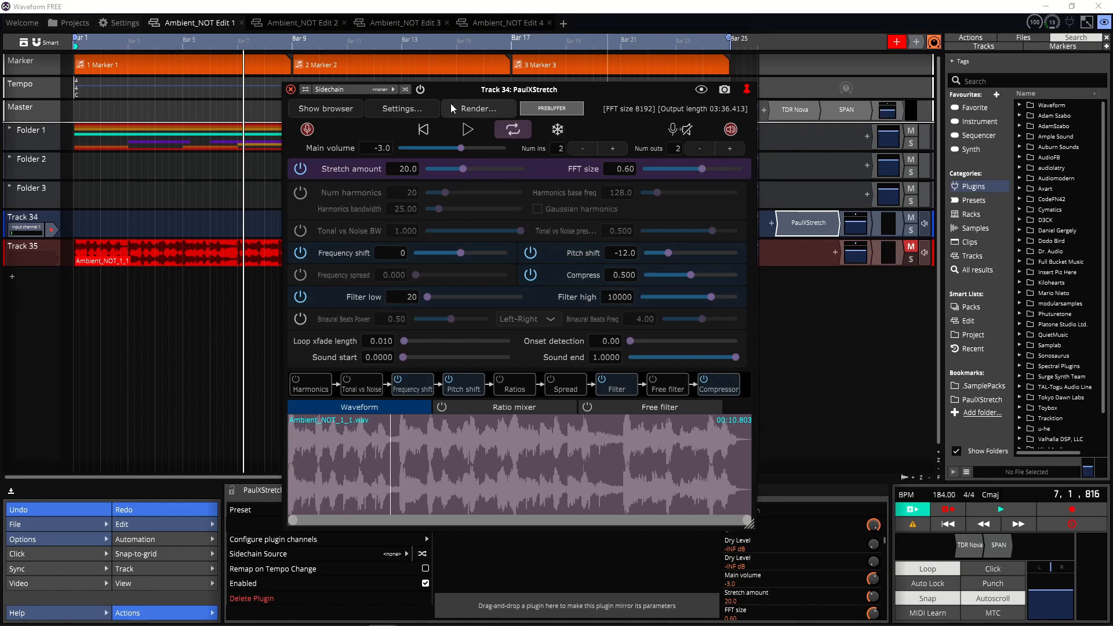
pyautogui.click(417, 109)
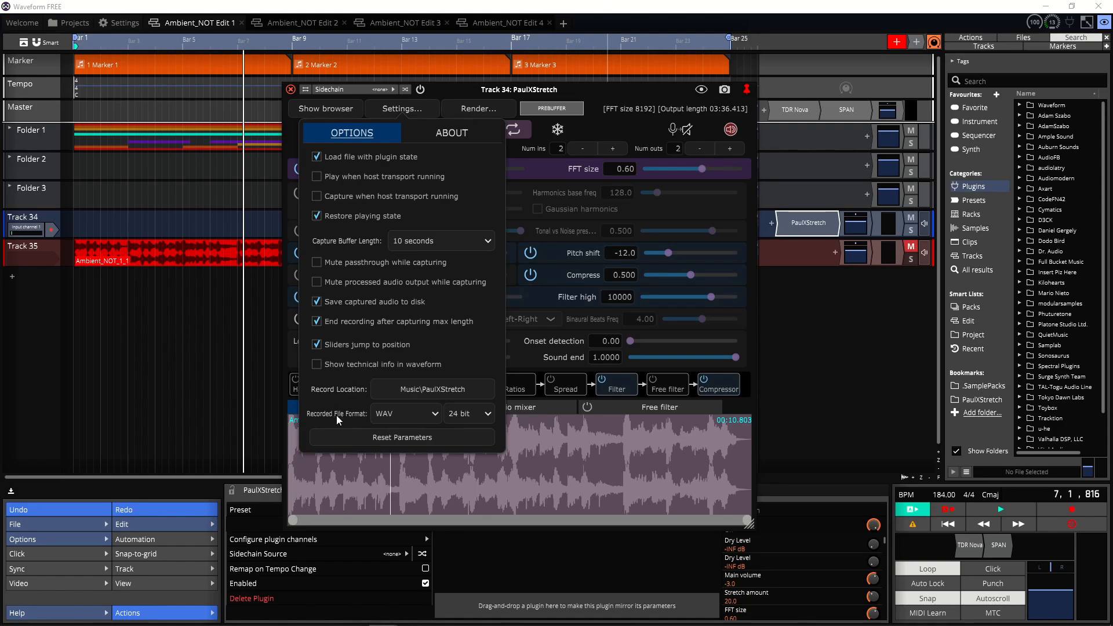
pyautogui.click(396, 415)
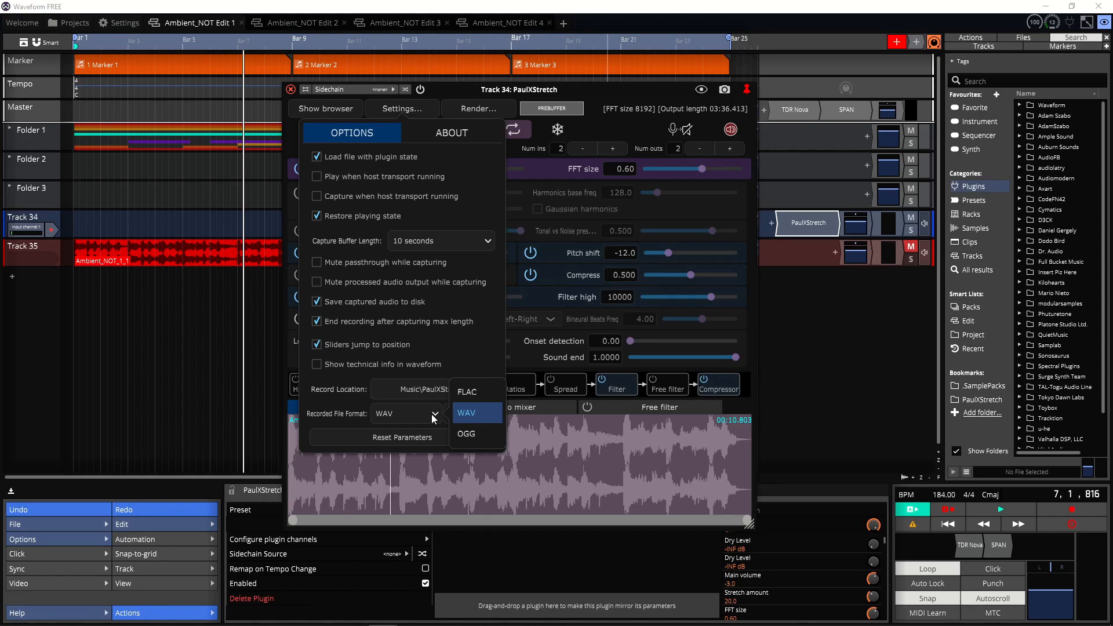
pyautogui.click(471, 407)
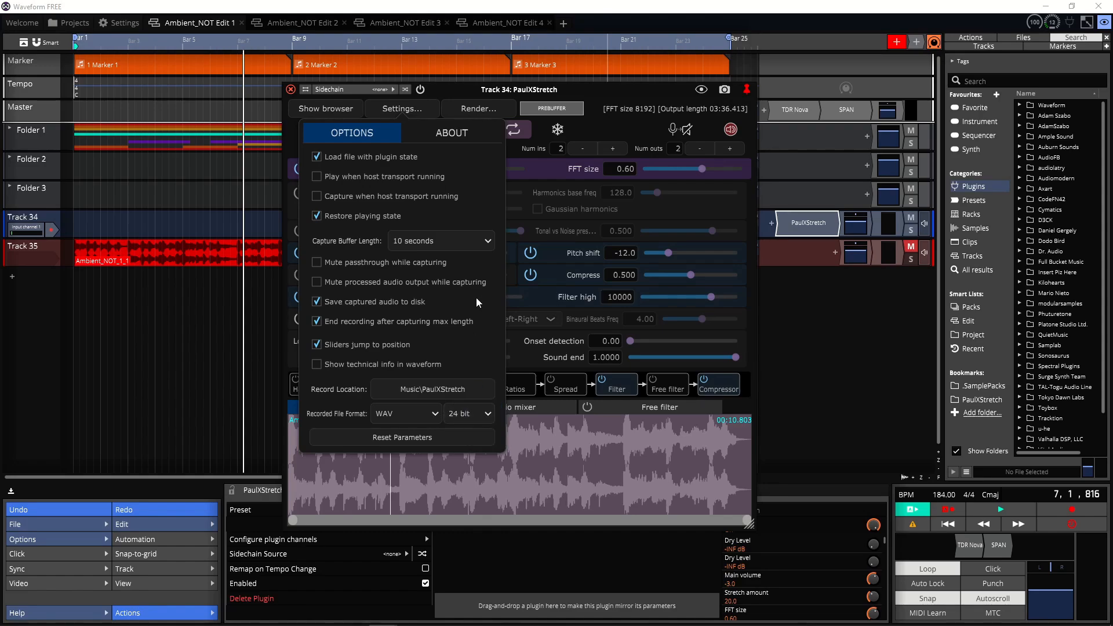
pyautogui.click(405, 110)
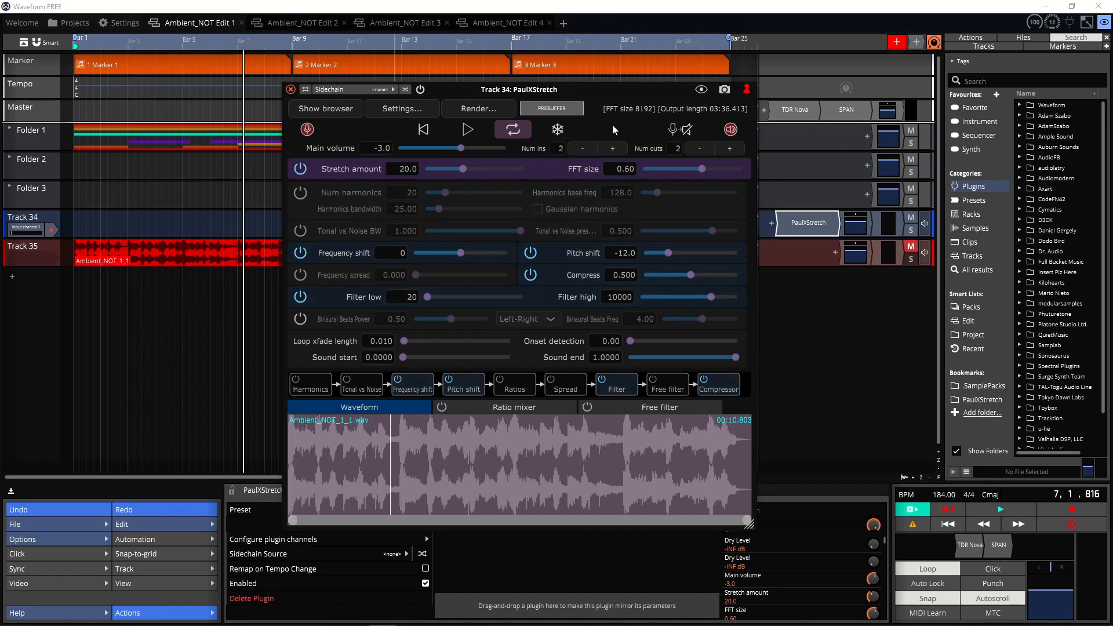
pyautogui.click(290, 90)
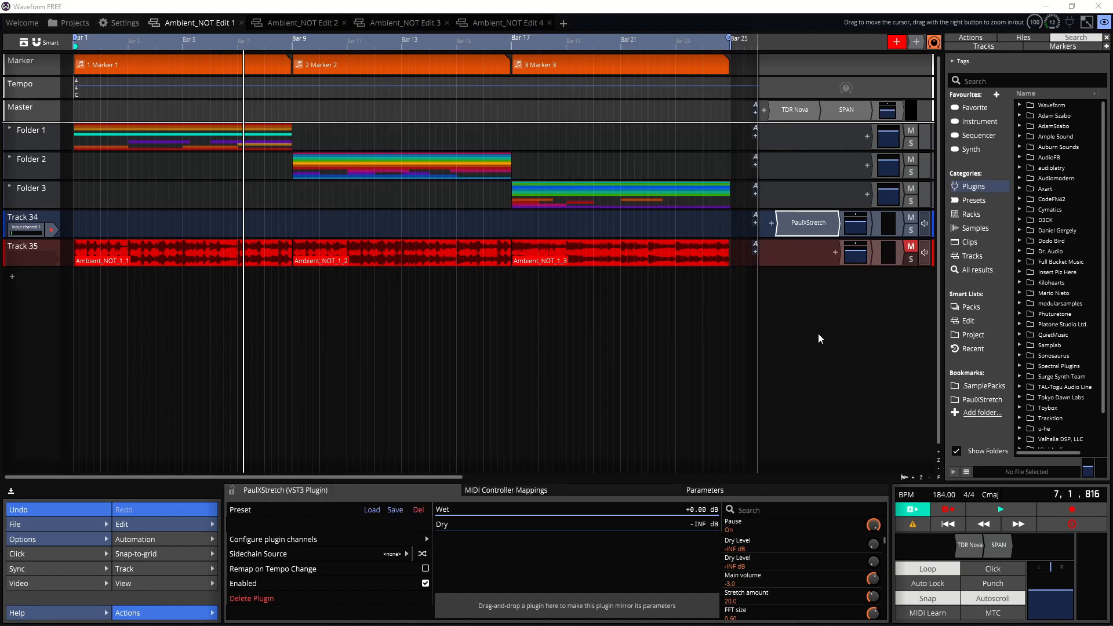
# Step: Switch to the Ambient_NOT Edit 2 edit and in Harmony Bloom set Speed offset to 1.000 and Probability to 76
pyautogui.click(307, 27)
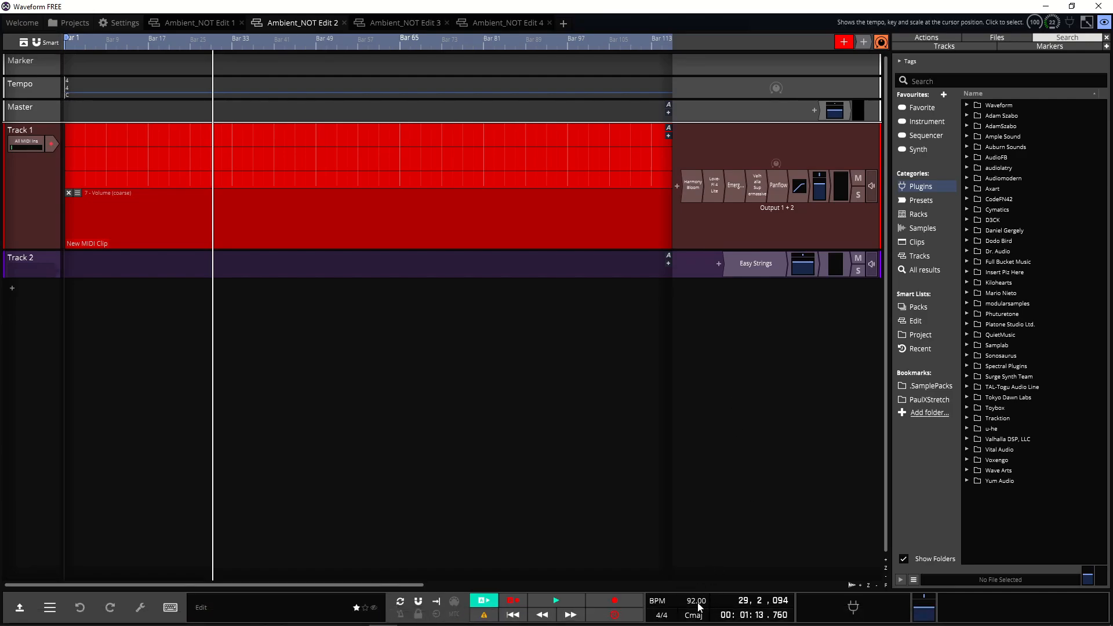
pyautogui.doubleClick(690, 189)
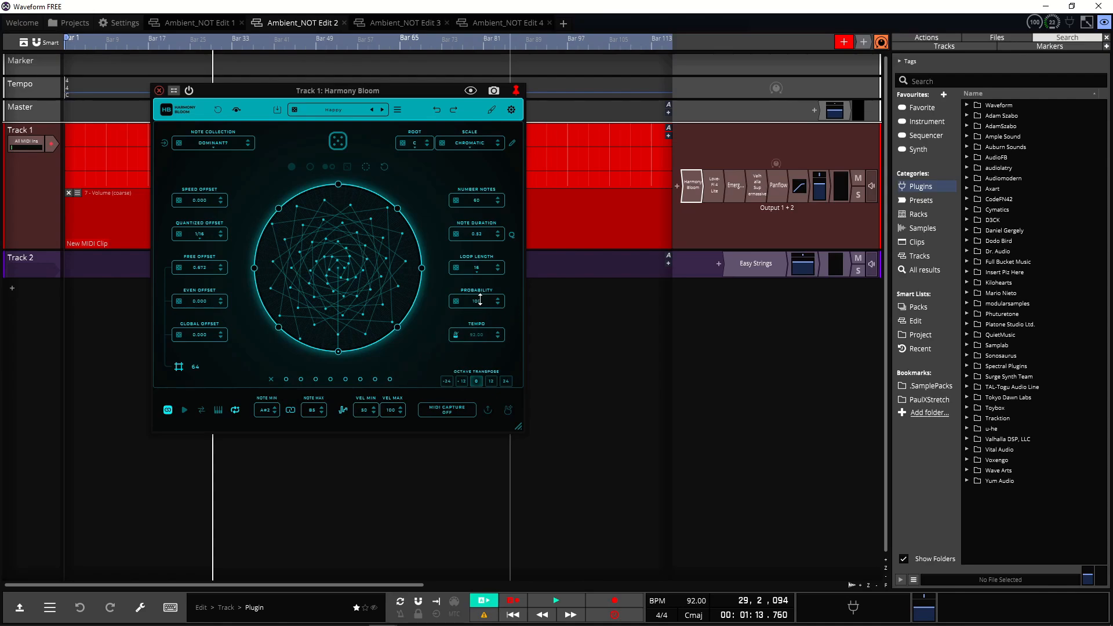
pyautogui.moveTo(480, 300); pyautogui.dragTo(480, 300)
pyautogui.moveTo(209, 201); pyautogui.dragTo(208, 197)
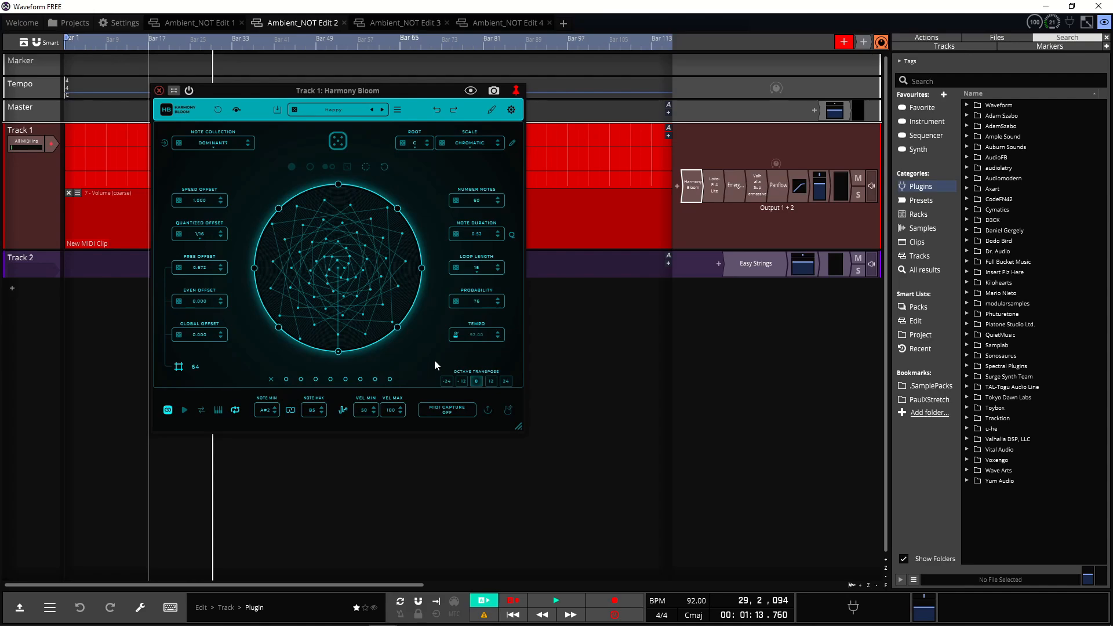
pyautogui.click(159, 91)
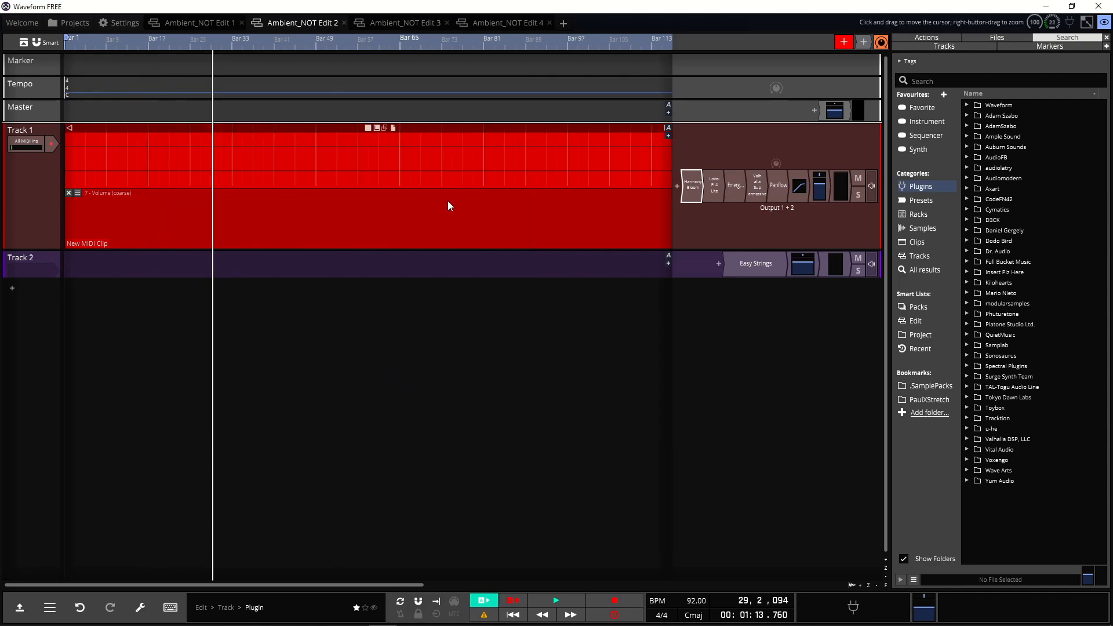
# Step: Open Love-Fi 4 Lite on Track 1 and audition a couple of its keys
pyautogui.doubleClick(714, 185)
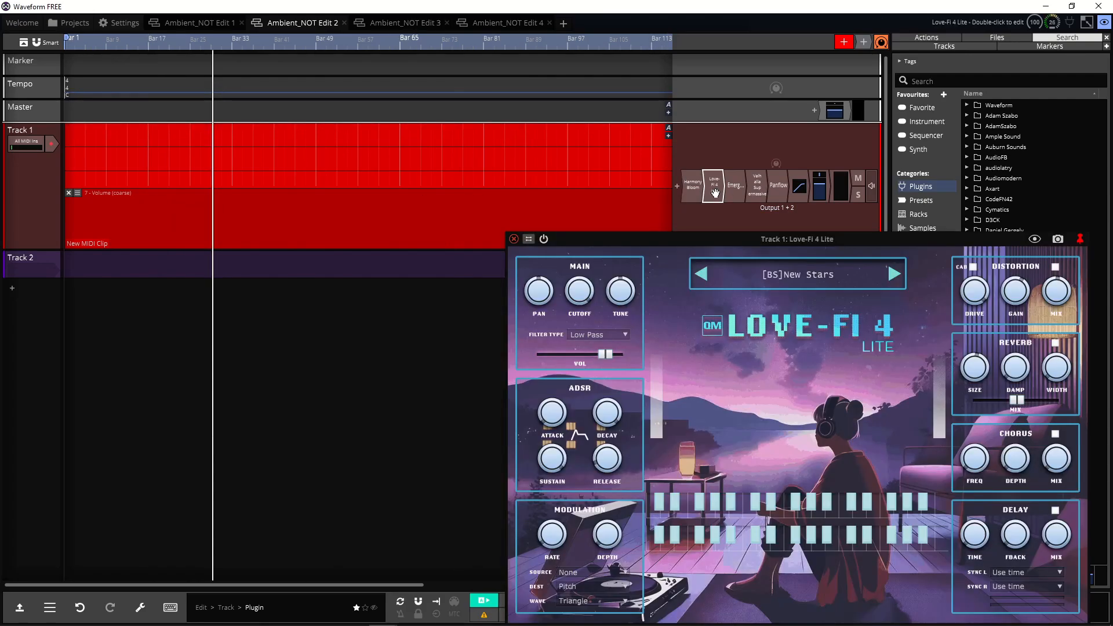
pyautogui.moveTo(739, 249); pyautogui.dragTo(543, 65)
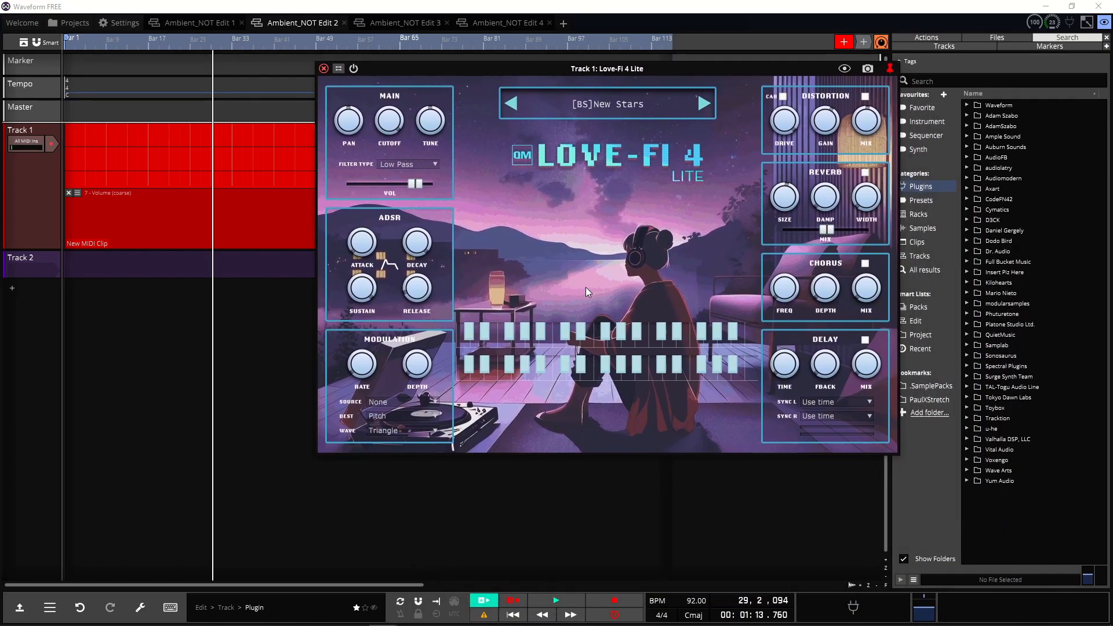
pyautogui.click(586, 379)
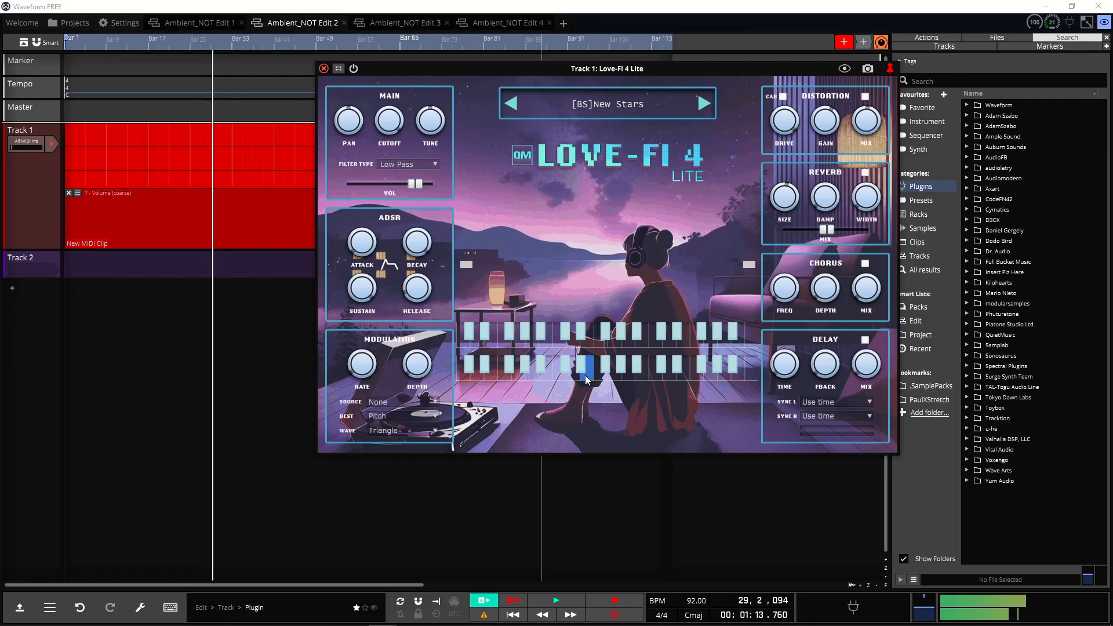
pyautogui.click(645, 343)
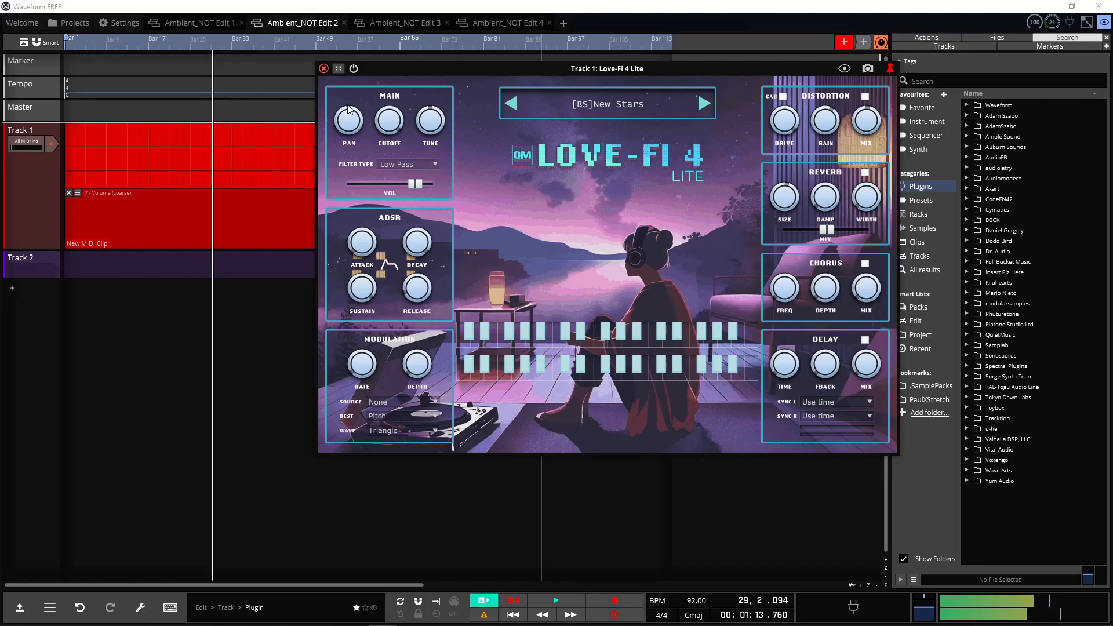
pyautogui.click(323, 68)
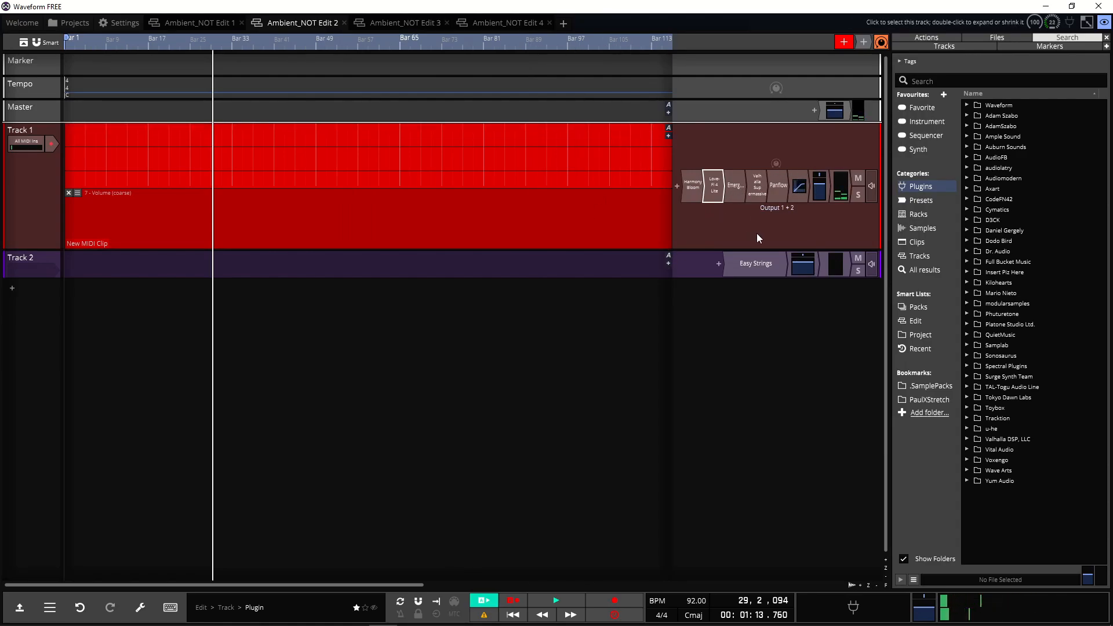
# Step: Open the Emergence granulator and disable Streams 2, 3 and 4, leaving only Stream 1 active
pyautogui.doubleClick(734, 185)
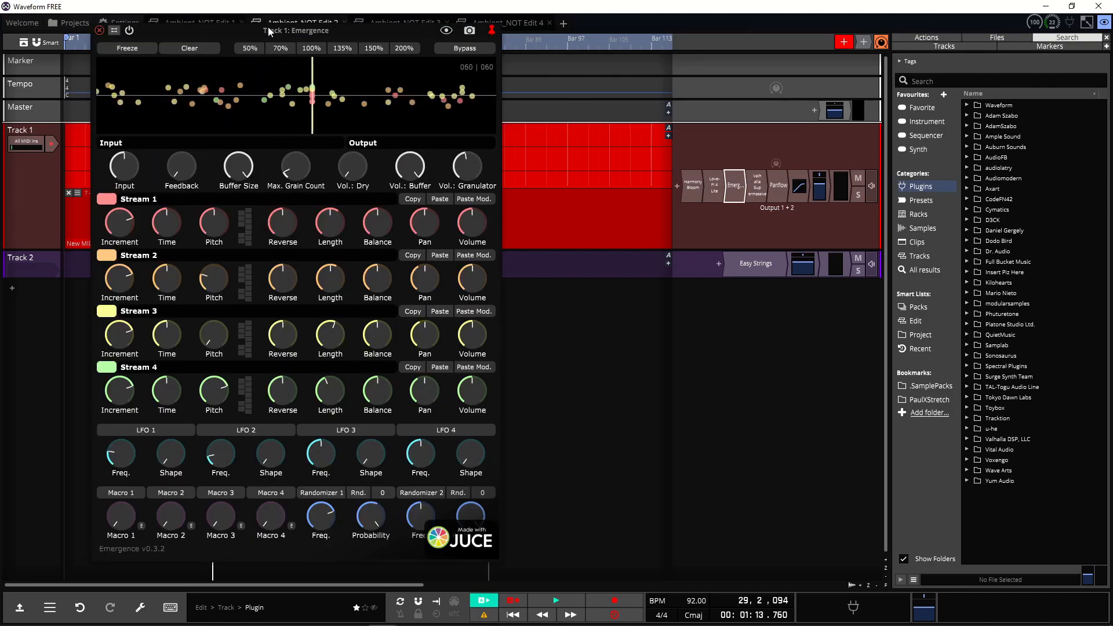
pyautogui.moveTo(262, 36); pyautogui.dragTo(579, 40)
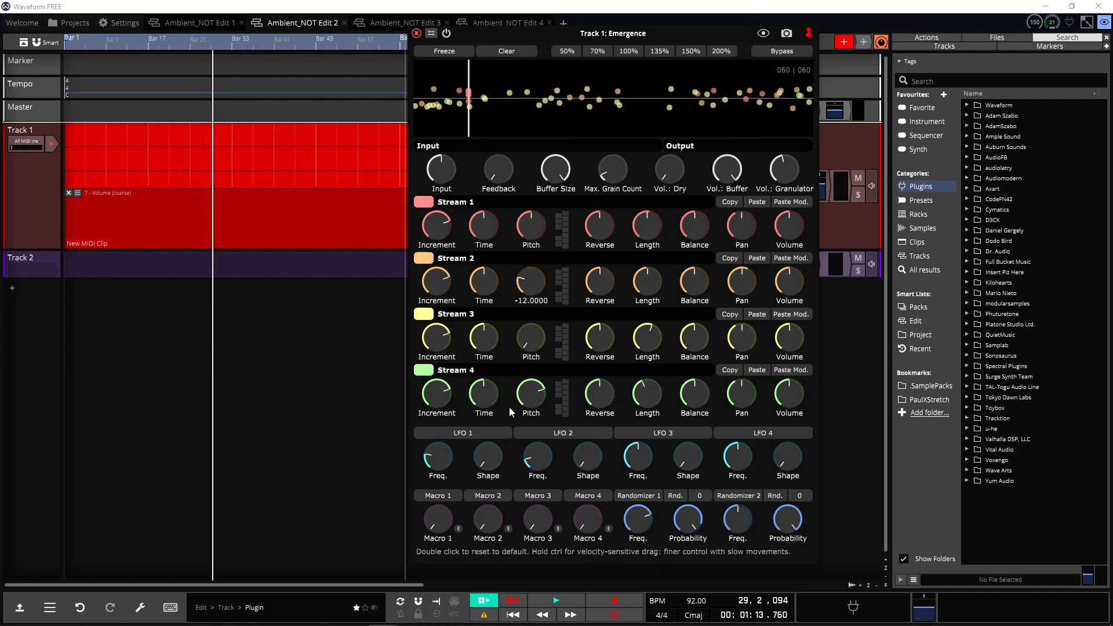
pyautogui.click(423, 258)
pyautogui.click(423, 314)
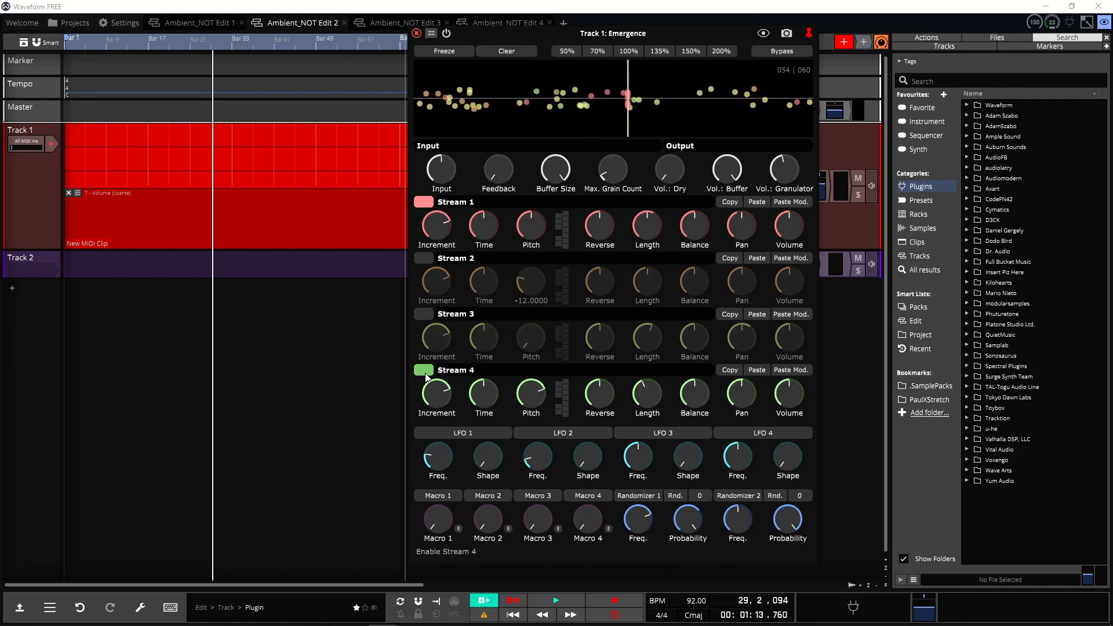
pyautogui.click(423, 370)
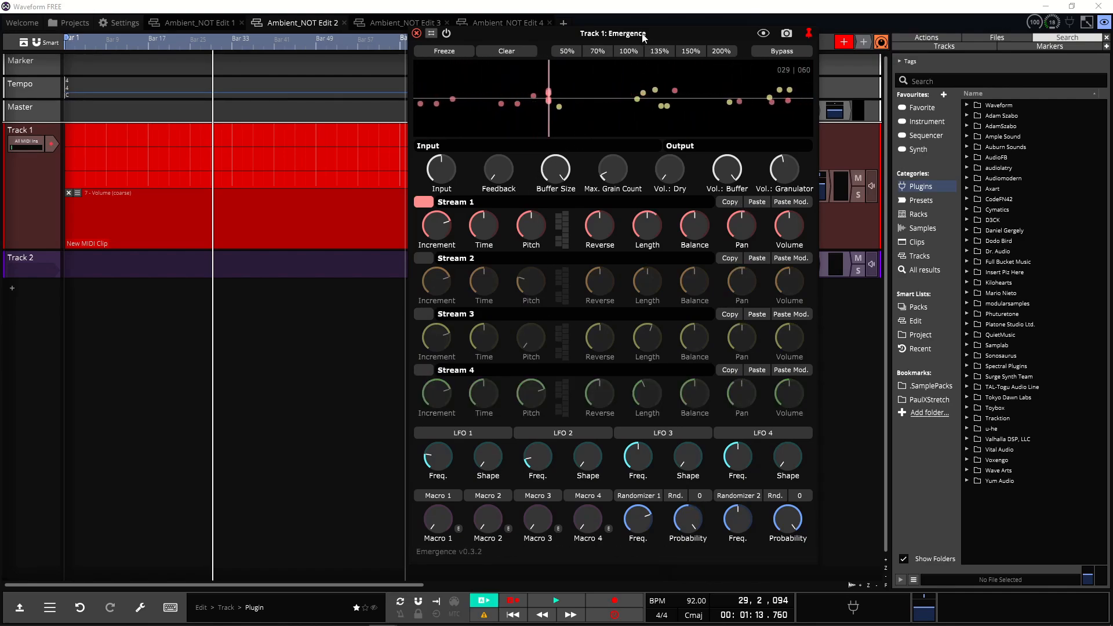
pyautogui.moveTo(644, 35); pyautogui.dragTo(420, 41)
# Step: Reopen Love-Fi 4 Lite beside Emergence and play several keys to hear them through the granulator
pyautogui.doubleClick(712, 187)
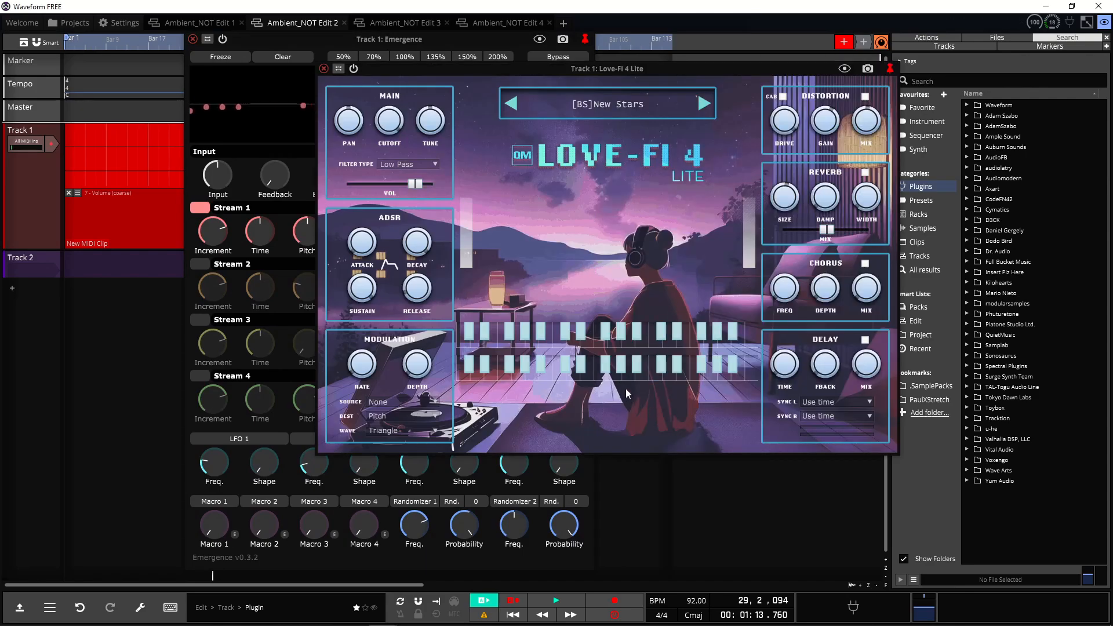
pyautogui.click(619, 378)
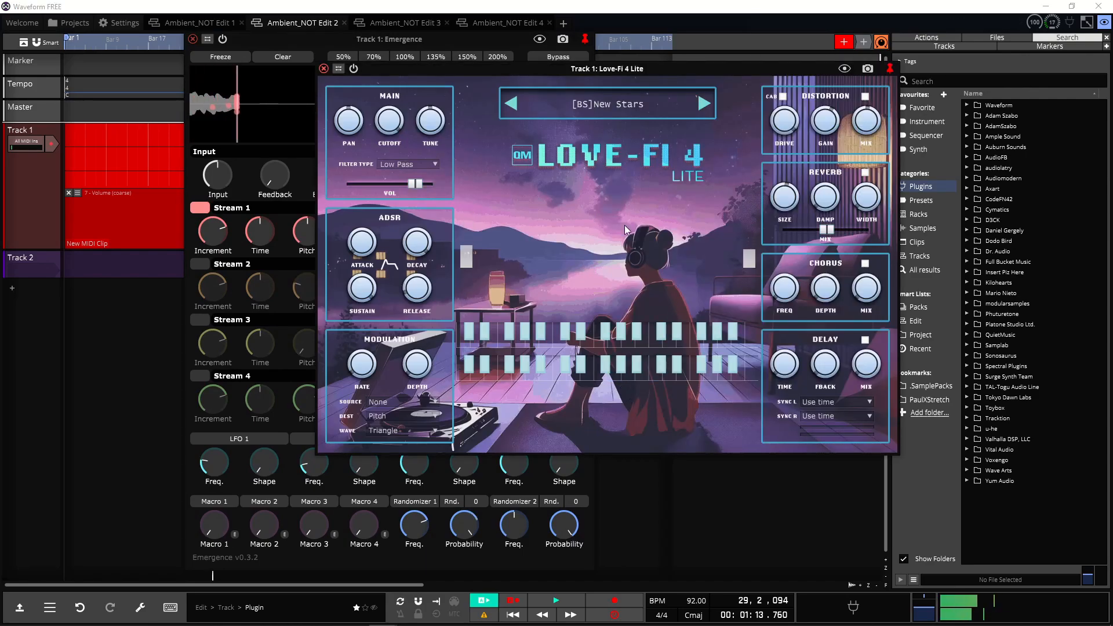
pyautogui.moveTo(650, 69); pyautogui.dragTo(828, 77)
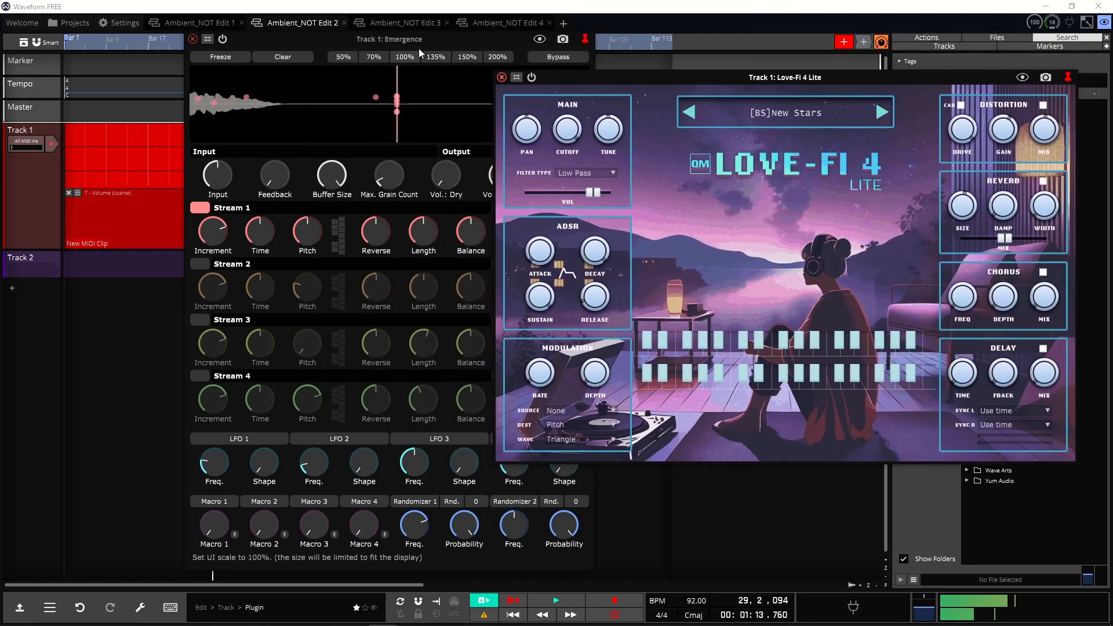
pyautogui.moveTo(430, 33); pyautogui.dragTo(300, 35)
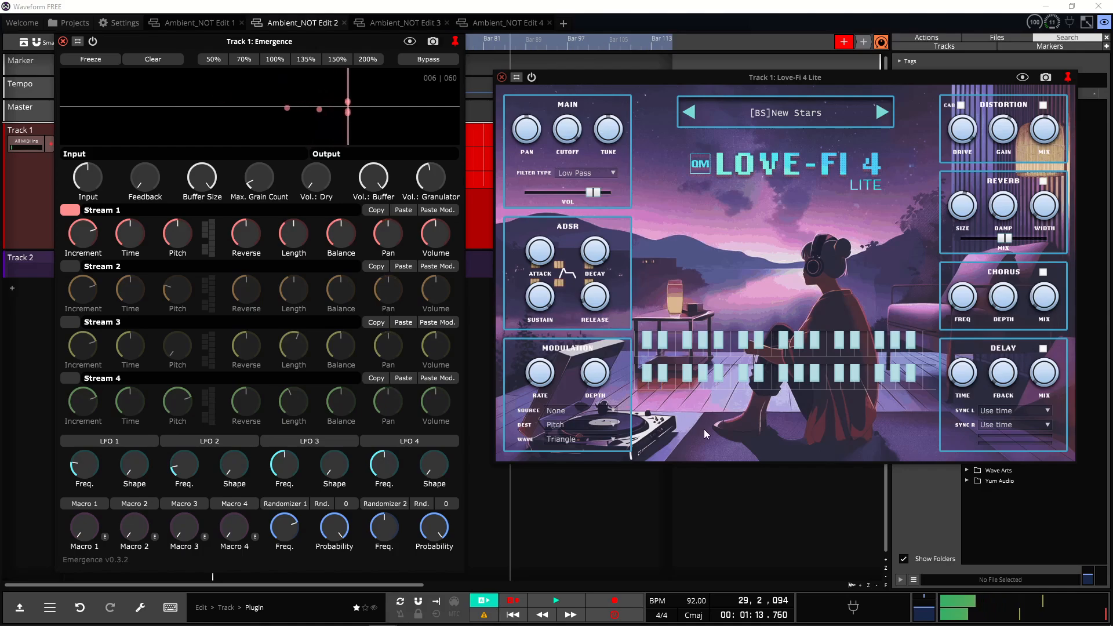
pyautogui.click(787, 386)
pyautogui.click(787, 386)
pyautogui.click(787, 385)
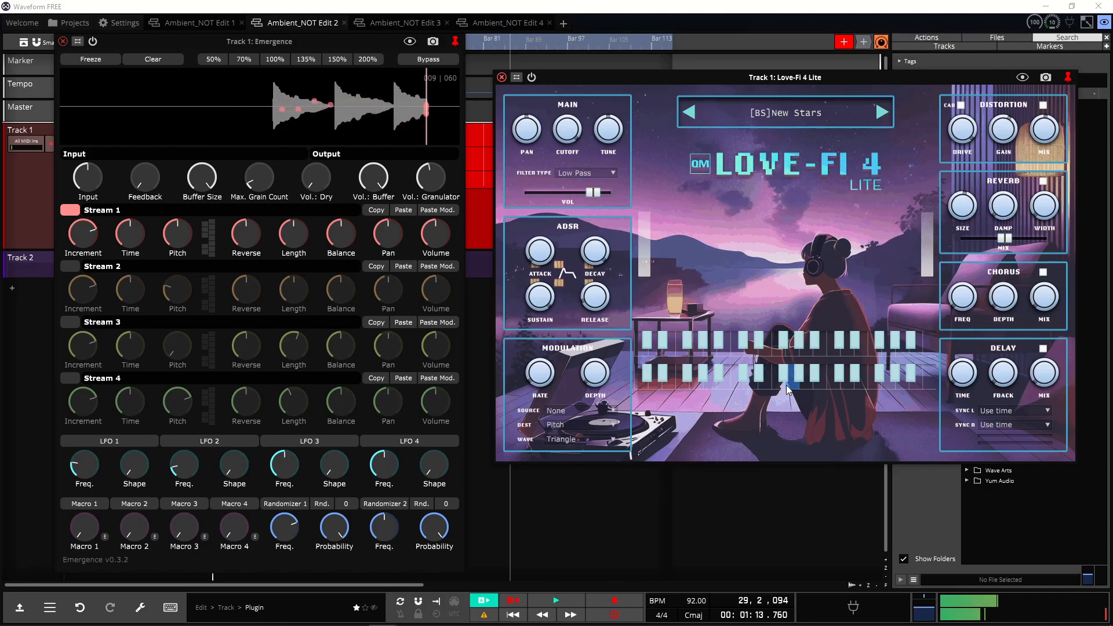
pyautogui.click(787, 385)
pyautogui.click(787, 385)
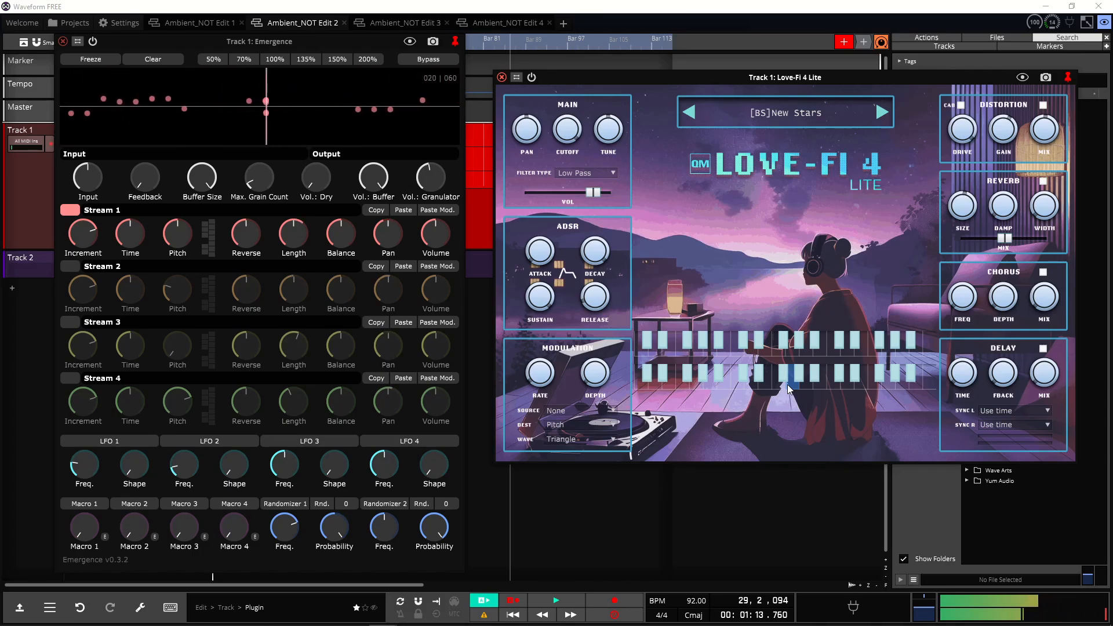
pyautogui.click(763, 350)
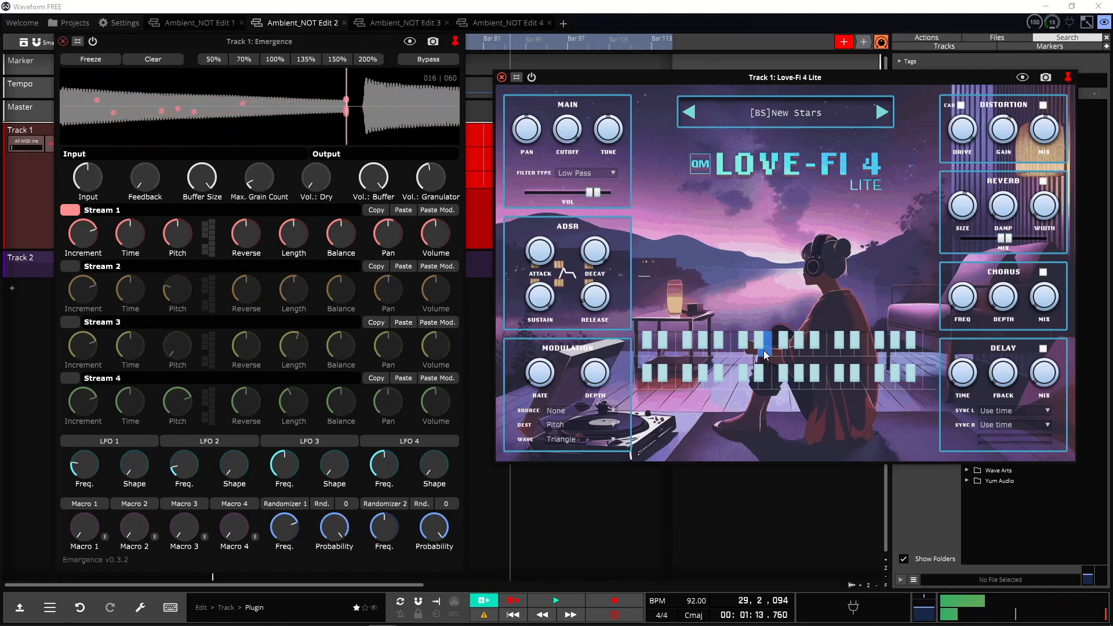
pyautogui.click(852, 351)
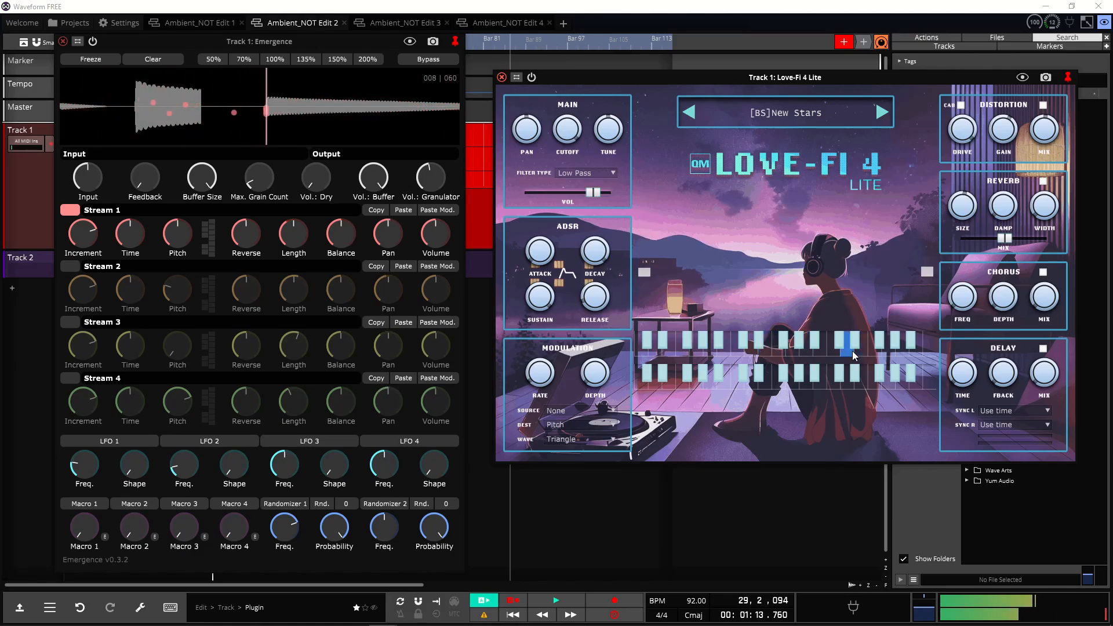
pyautogui.click(847, 385)
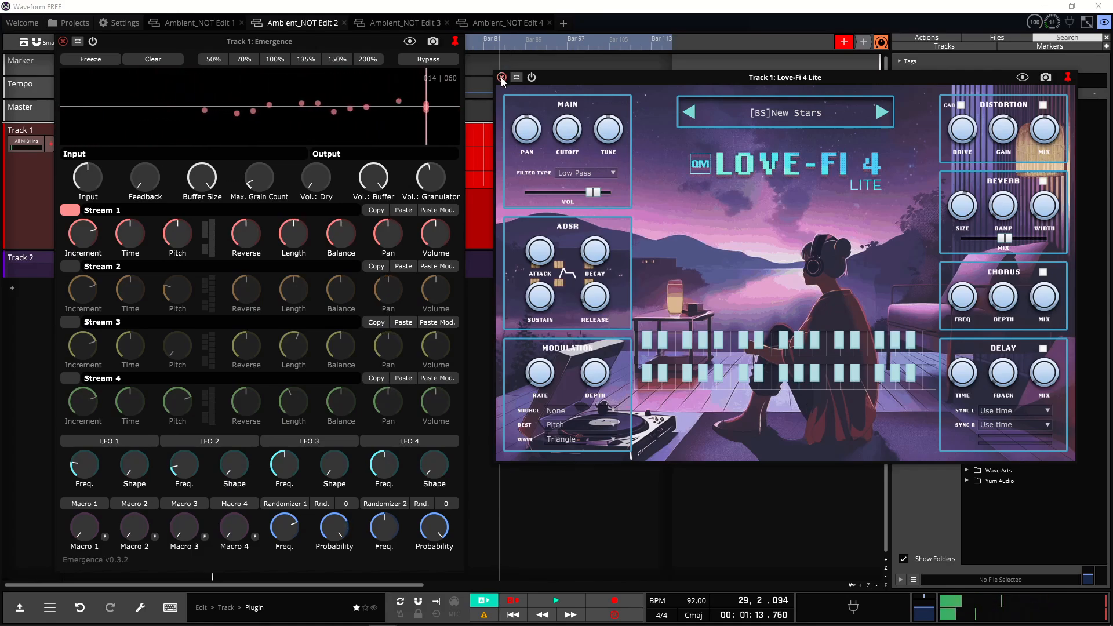
# Step: Open Valhalla Supermassive on Track 1 to inspect its reverb settings, then close it
pyautogui.moveTo(646, 82); pyautogui.dragTo(676, 269)
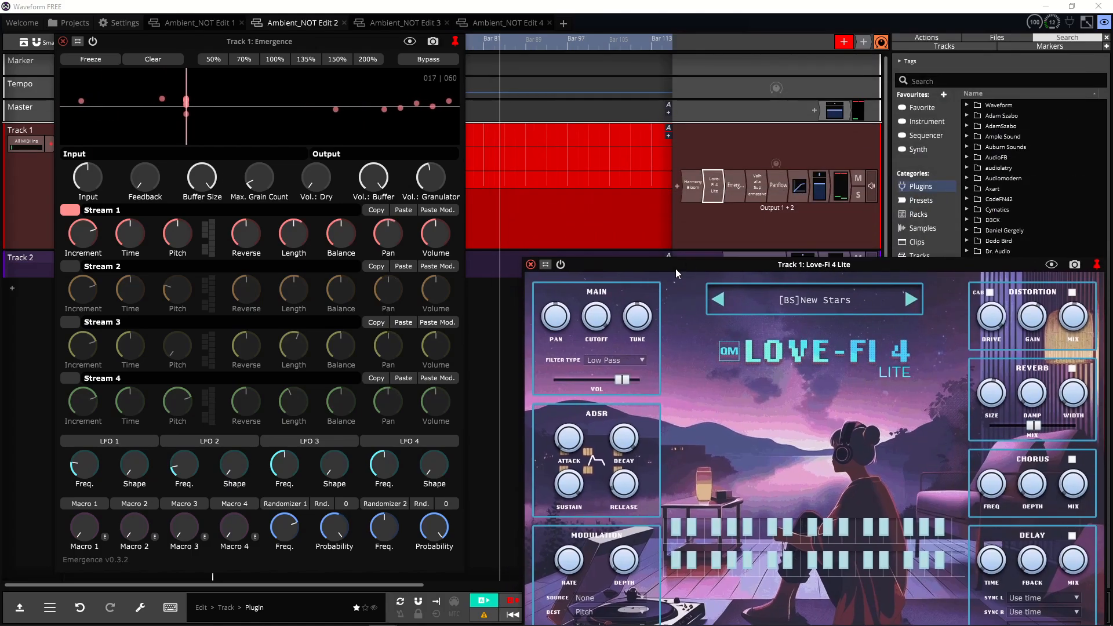
pyautogui.doubleClick(757, 186)
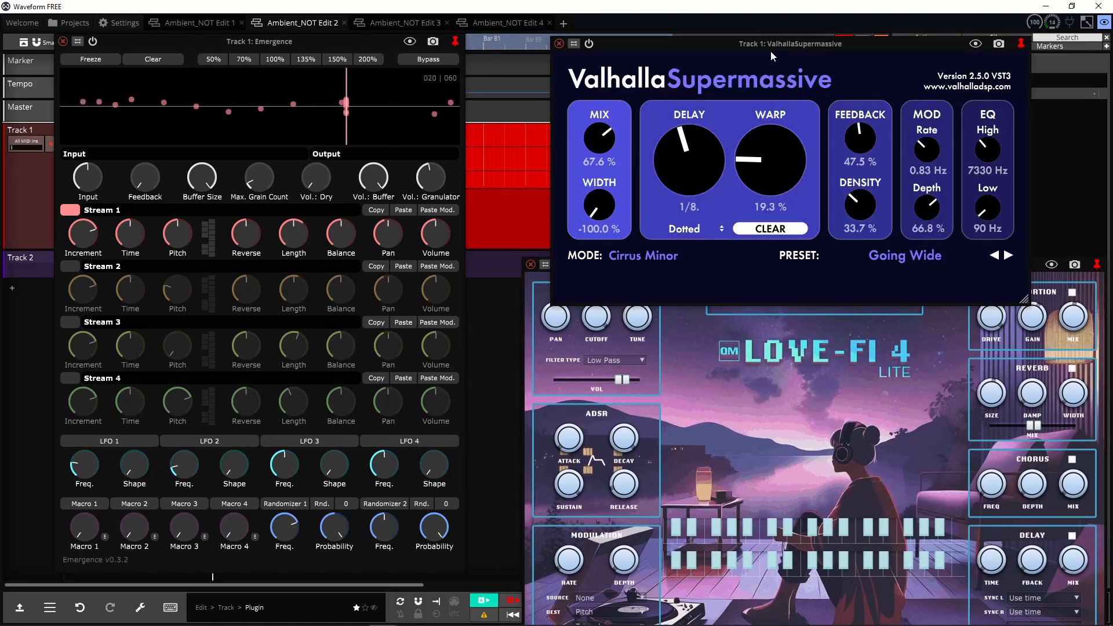
pyautogui.moveTo(771, 51); pyautogui.dragTo(629, 22)
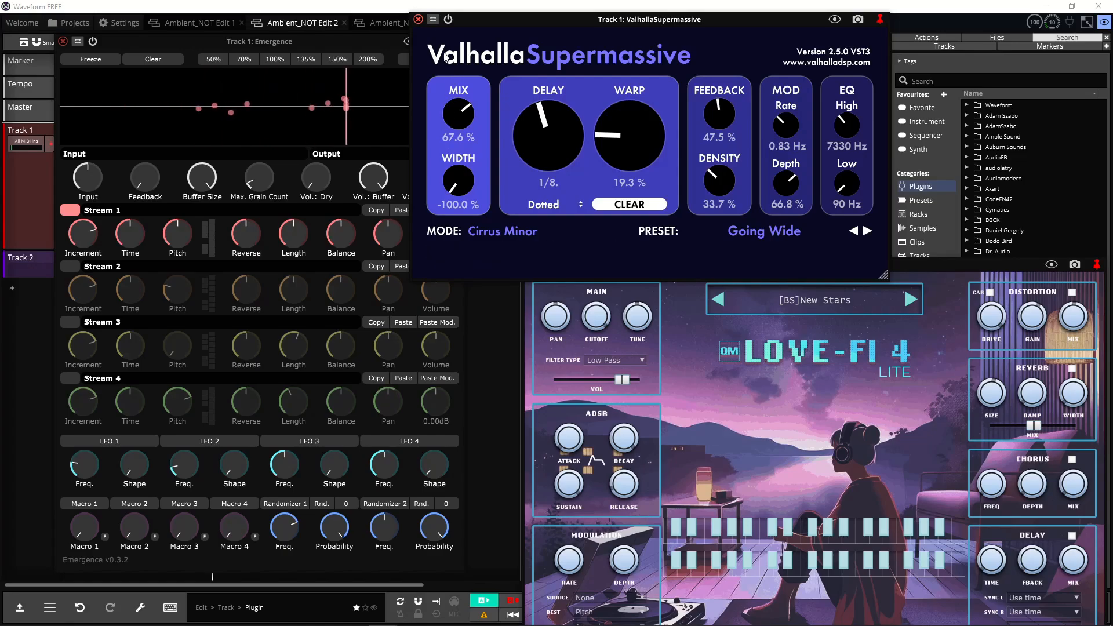
pyautogui.click(418, 19)
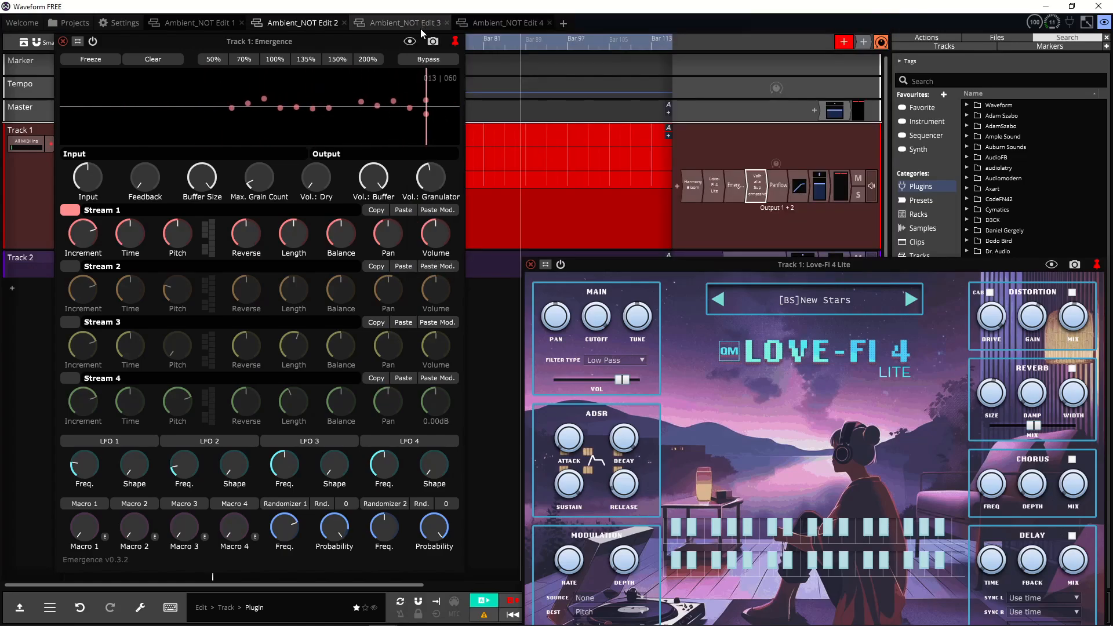
# Step: Open Panflow on Track 1 and view its about page in an enlarged window
pyautogui.doubleClick(784, 191)
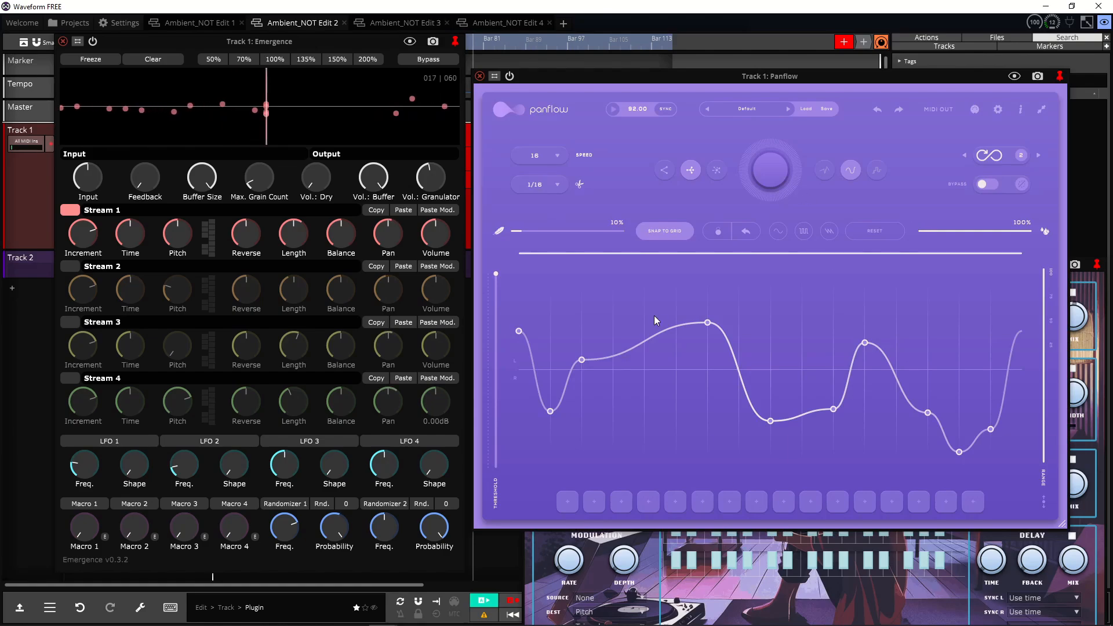
pyautogui.click(520, 109)
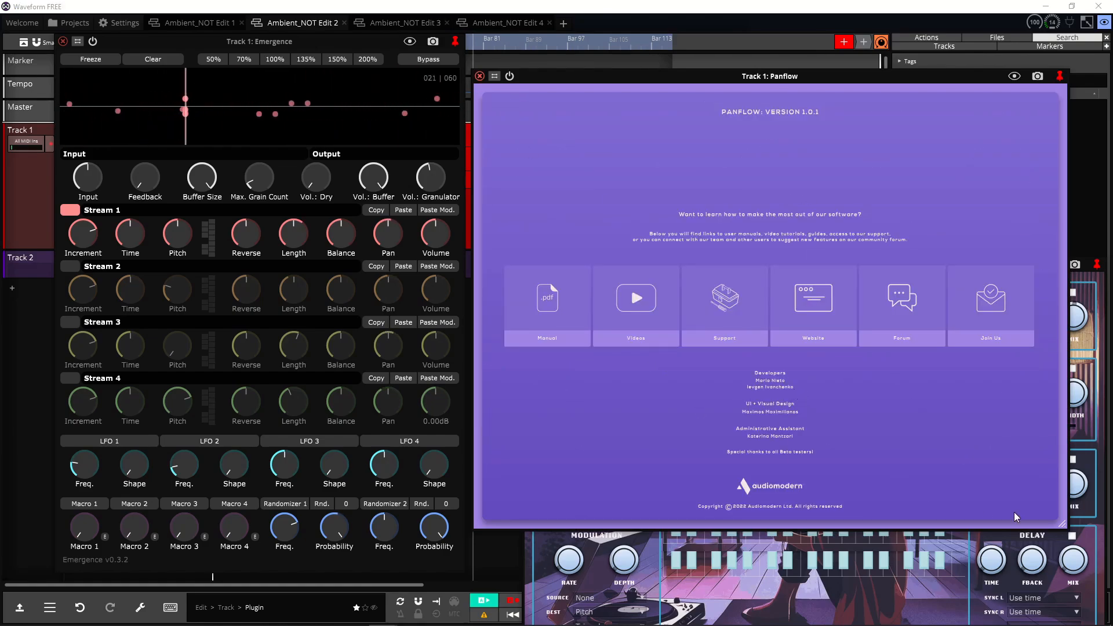
pyautogui.moveTo(1063, 525); pyautogui.dragTo(1112, 625)
pyautogui.click(520, 118)
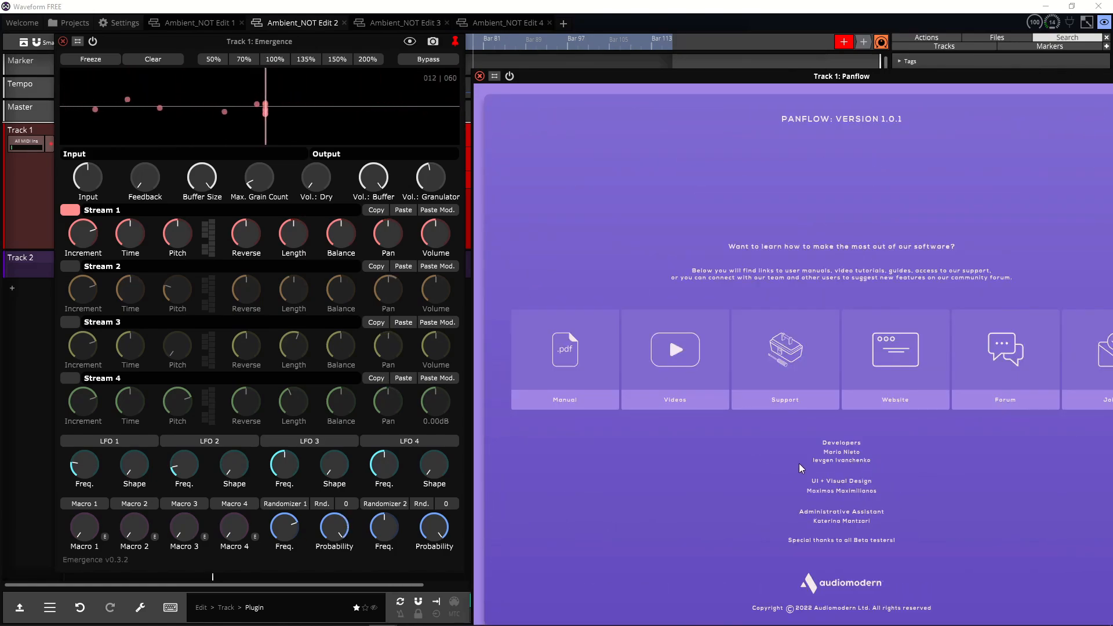
# Step: Leave Panflow's about page, reopen Panflow's main view, generate a new pan curve, and close the plugin
pyautogui.moveTo(733, 77); pyautogui.dragTo(538, 42)
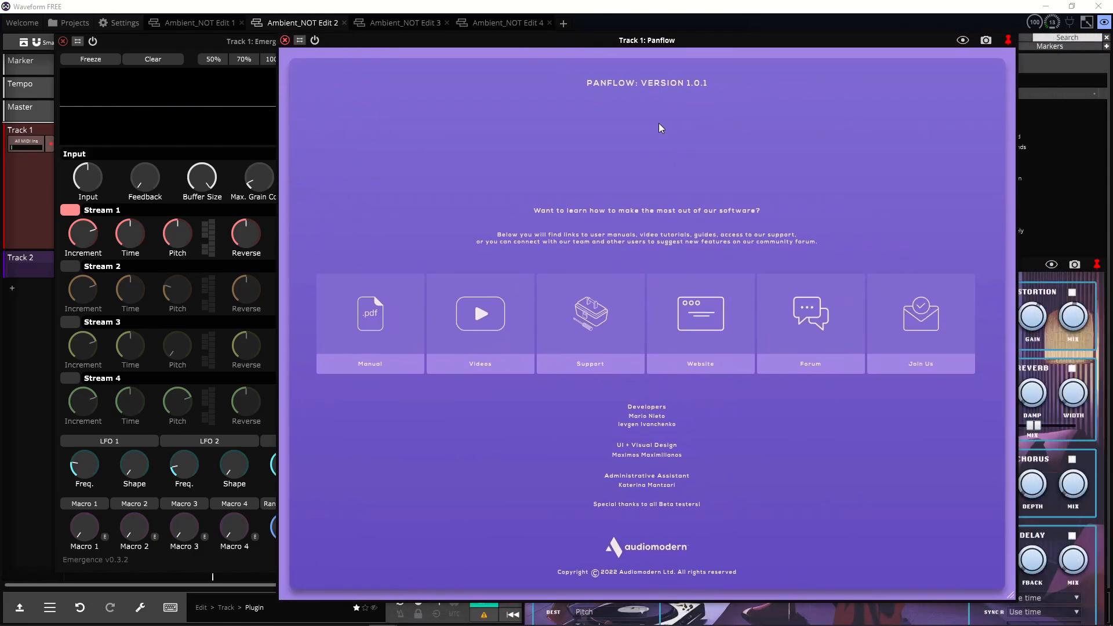
pyautogui.click(285, 40)
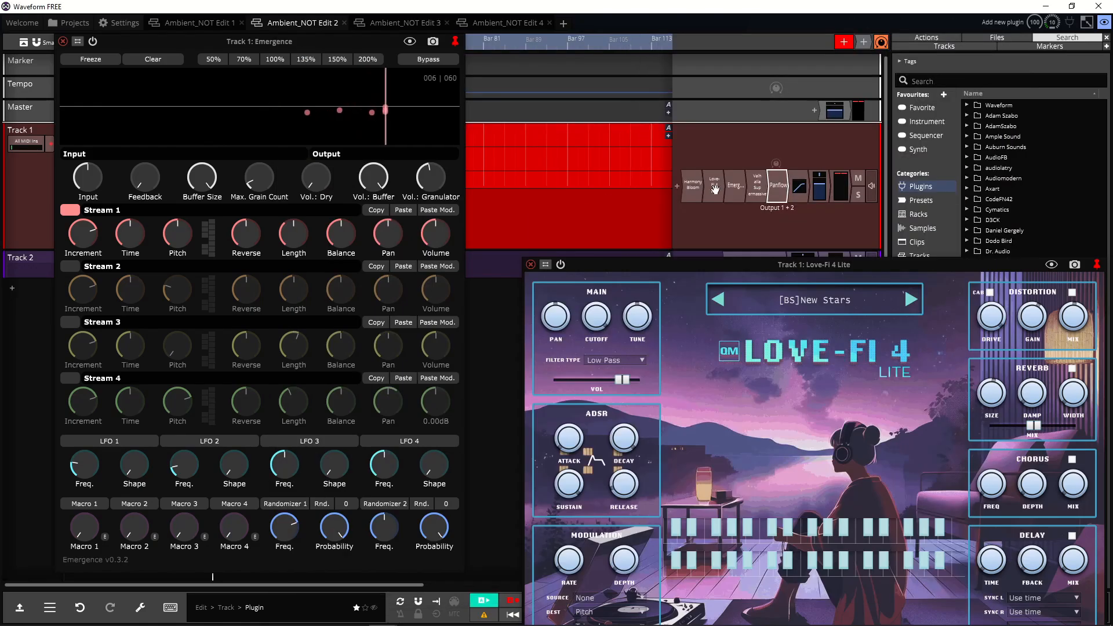
pyautogui.doubleClick(772, 193)
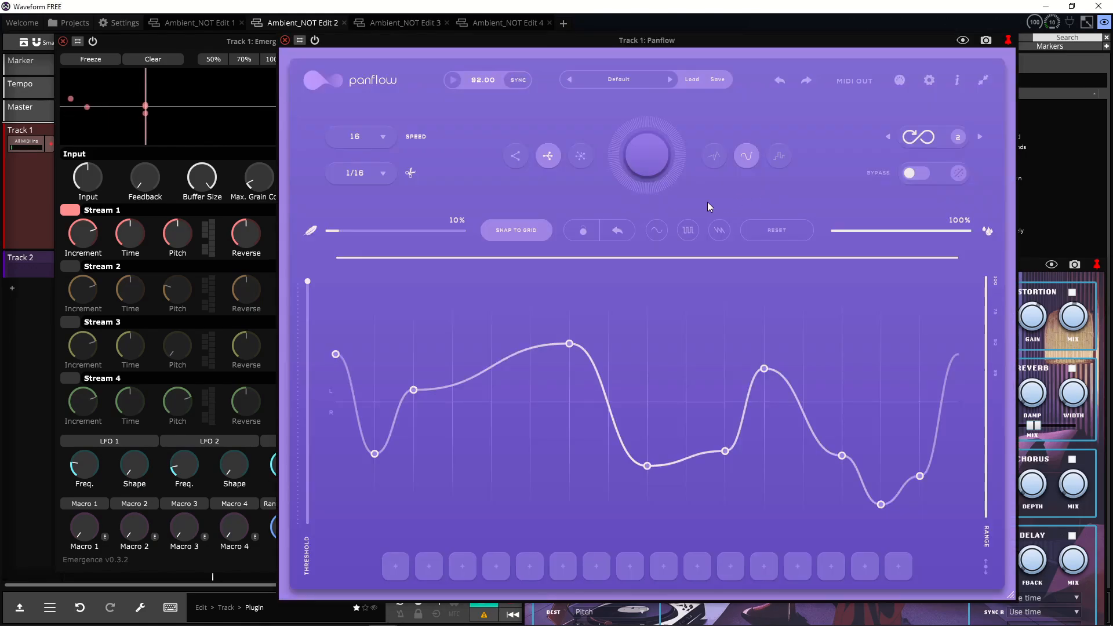
pyautogui.click(645, 166)
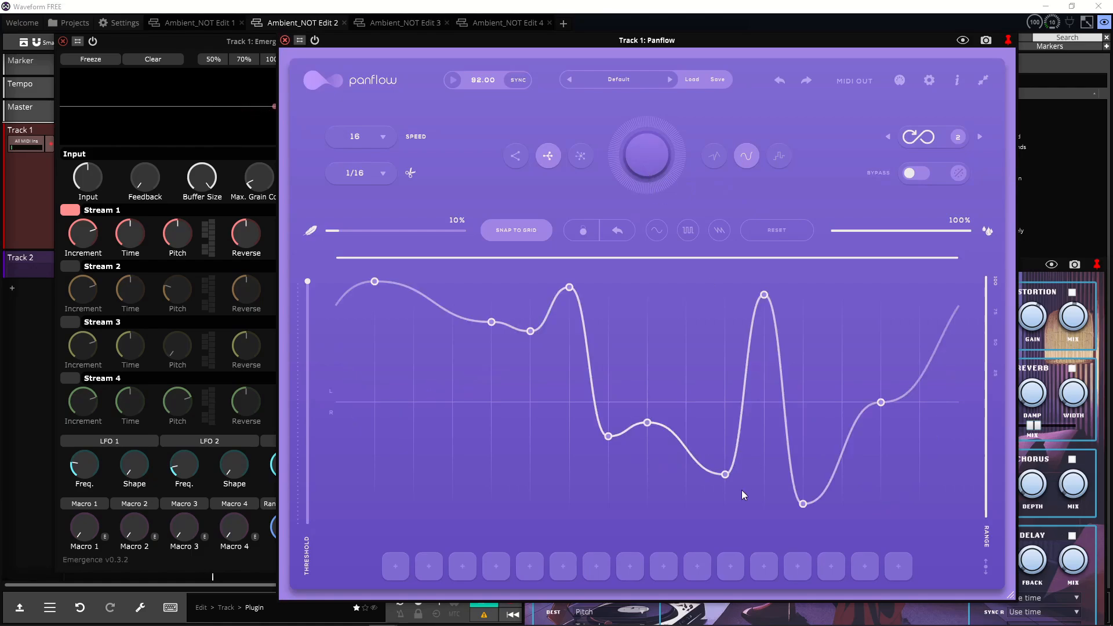
pyautogui.click(284, 40)
# Step: Reposition the Love-Fi 4 Lite window beside Emergence and play a key to hear it
pyautogui.moveTo(679, 271); pyautogui.dragTo(621, 131)
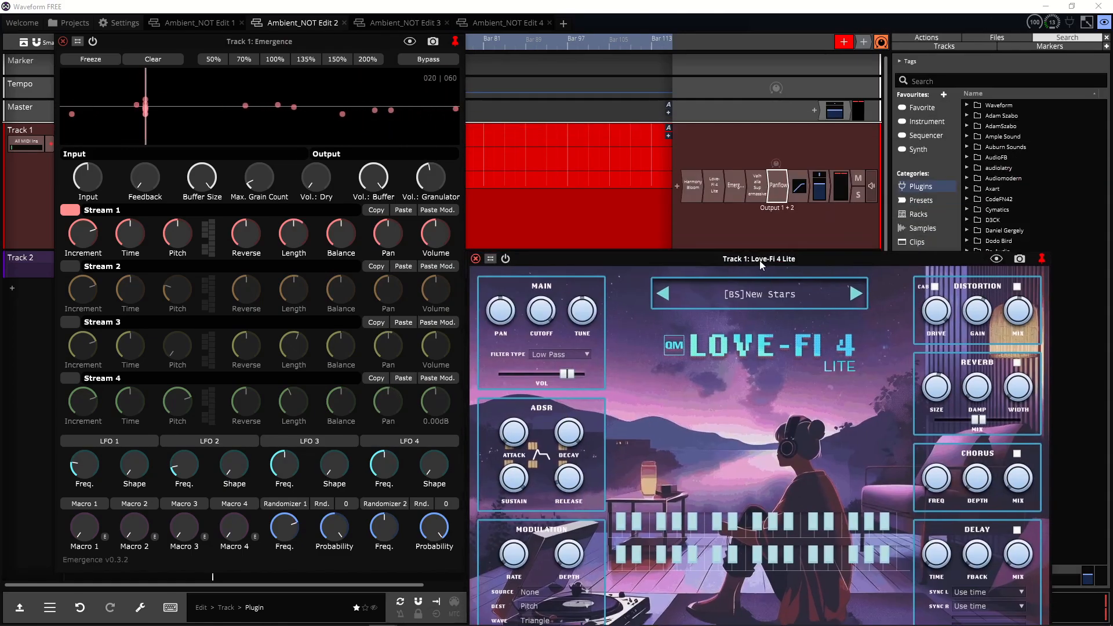
pyautogui.doubleClick(760, 118)
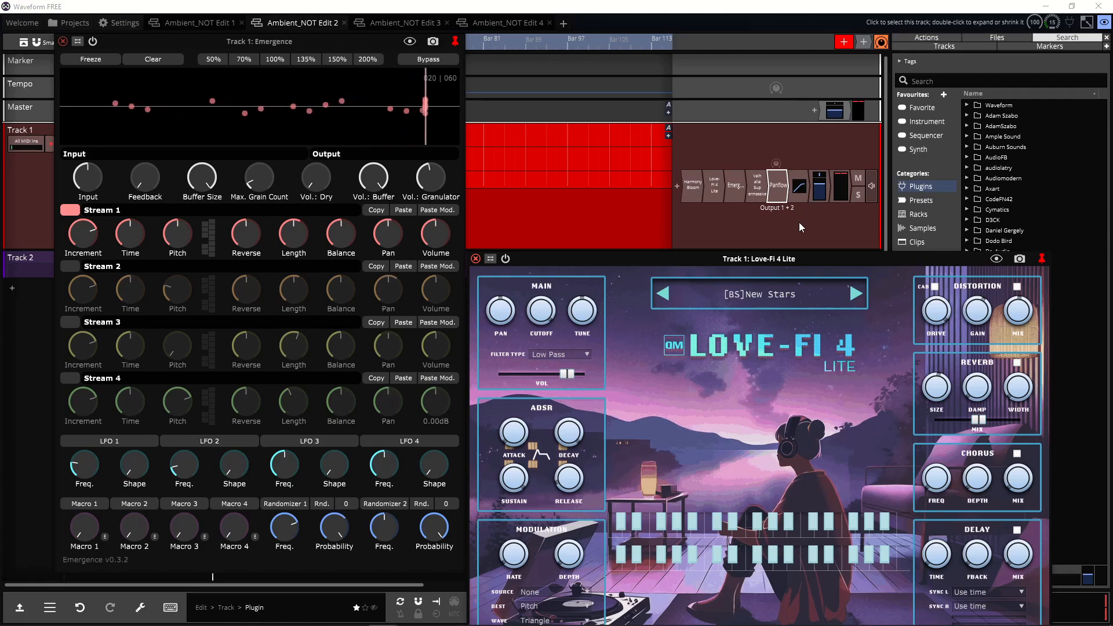
pyautogui.doubleClick(752, 155)
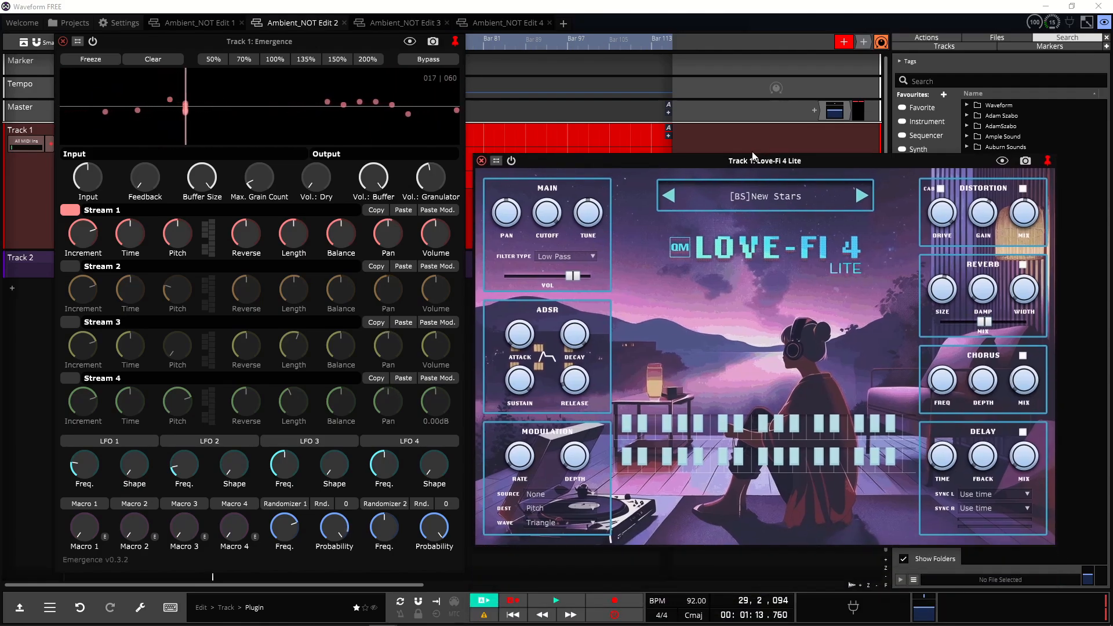
pyautogui.moveTo(753, 155); pyautogui.dragTo(744, 121)
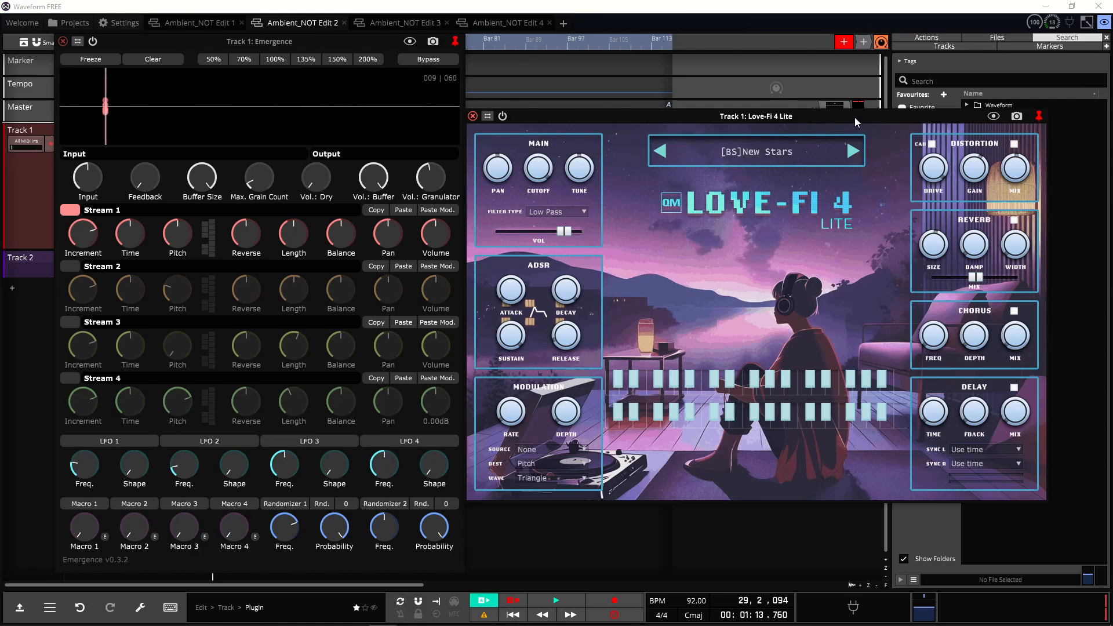
pyautogui.moveTo(854, 117); pyautogui.dragTo(869, 246)
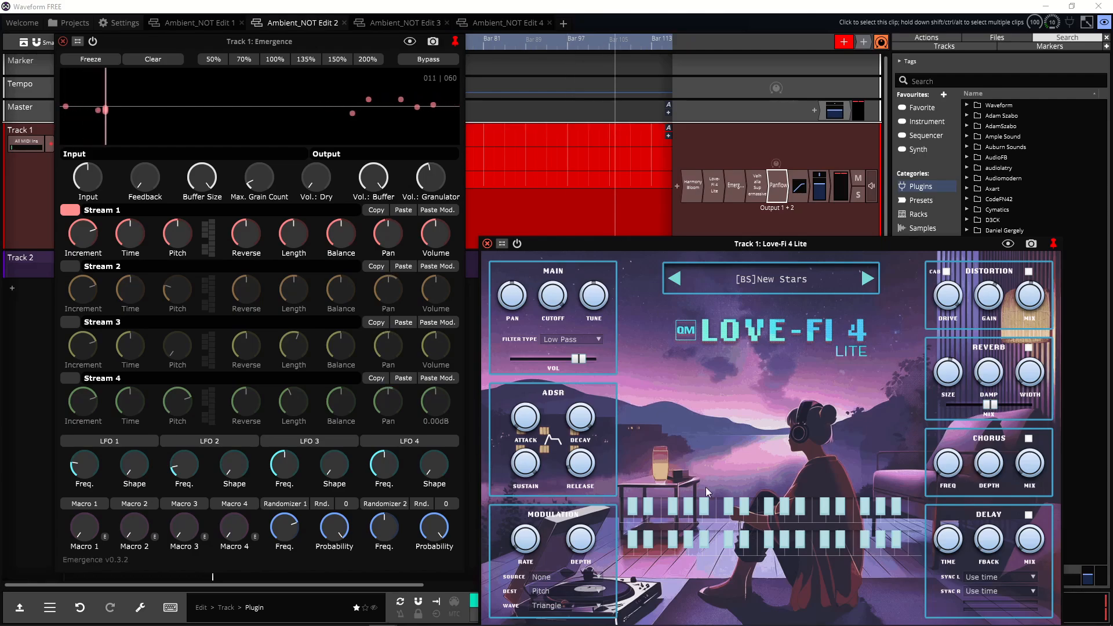
pyautogui.click(751, 543)
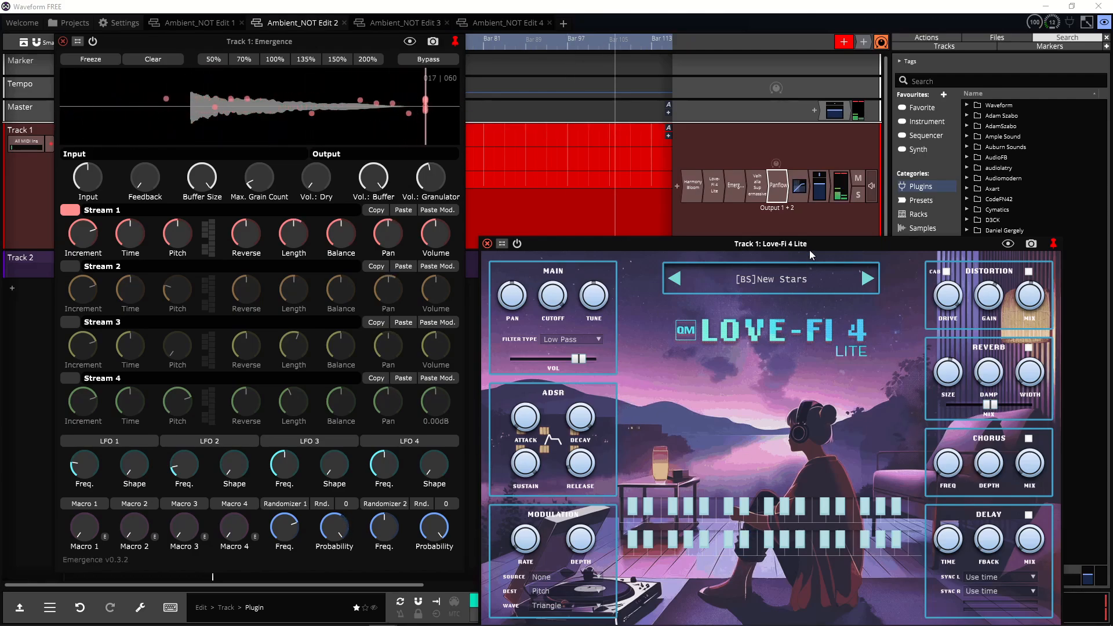
pyautogui.moveTo(810, 249); pyautogui.dragTo(830, 141)
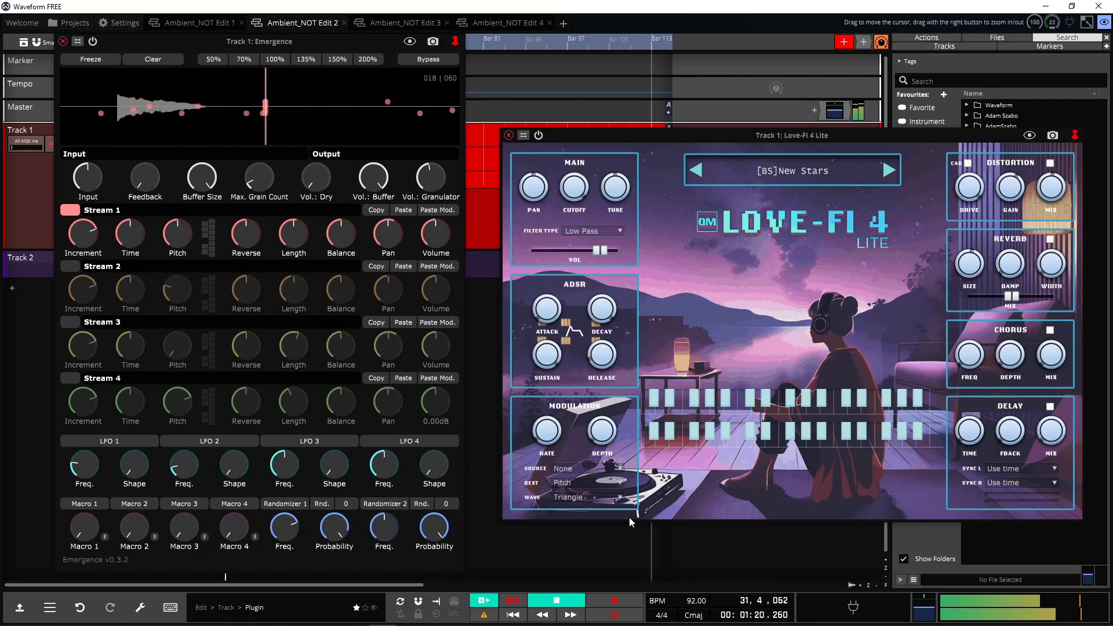
# Step: Enable Streams 2, 3 and 4 in the Emergence granulator
pyautogui.click(64, 268)
pyautogui.click(70, 324)
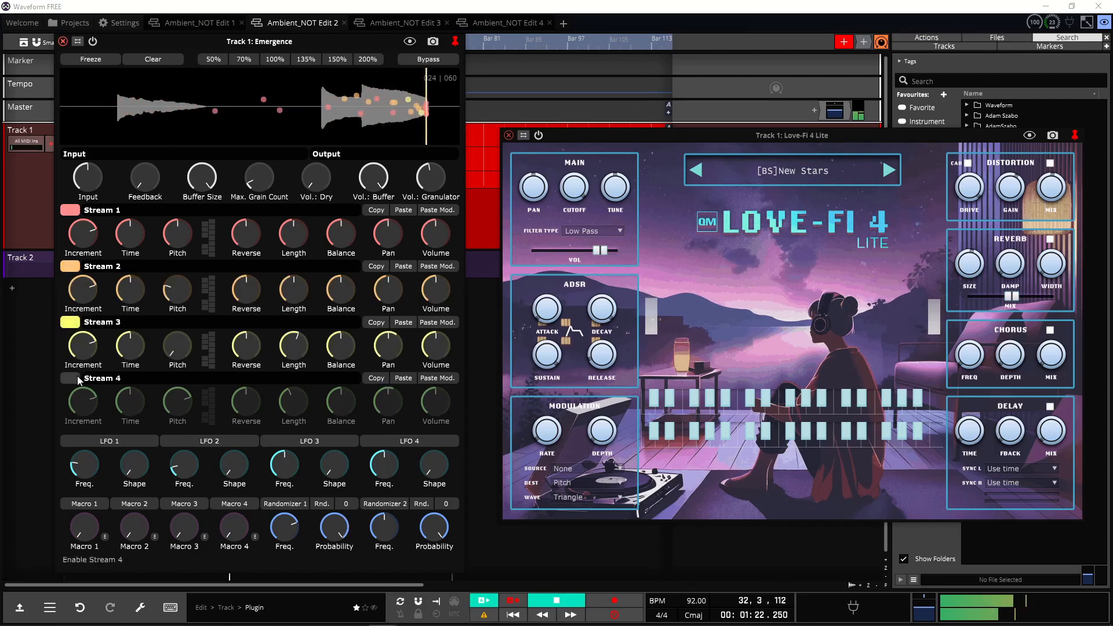
pyautogui.click(77, 376)
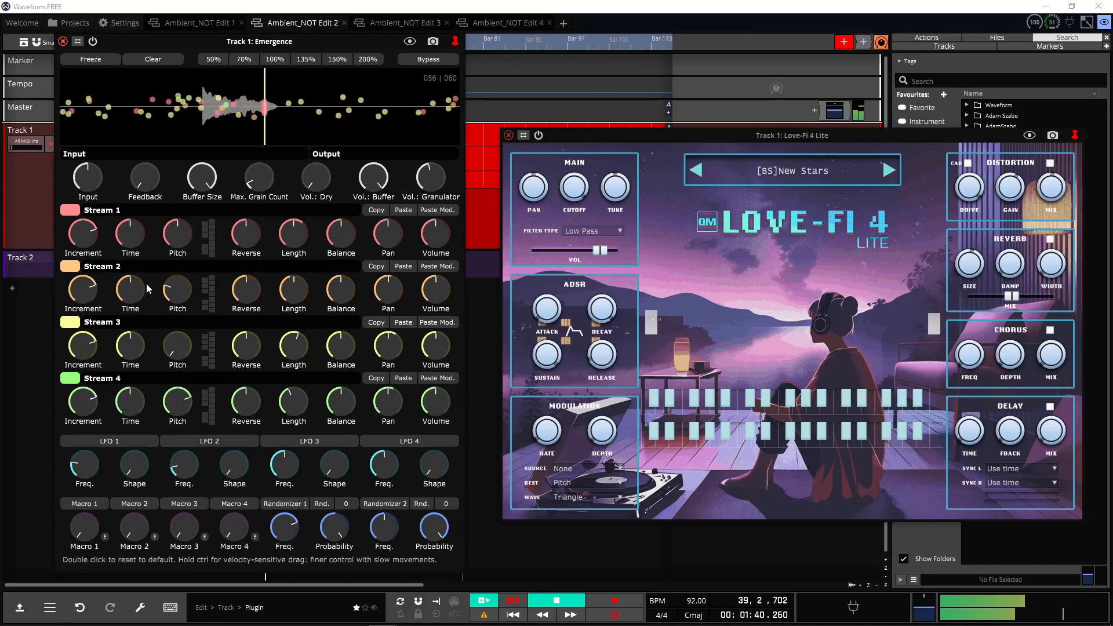
pyautogui.click(112, 441)
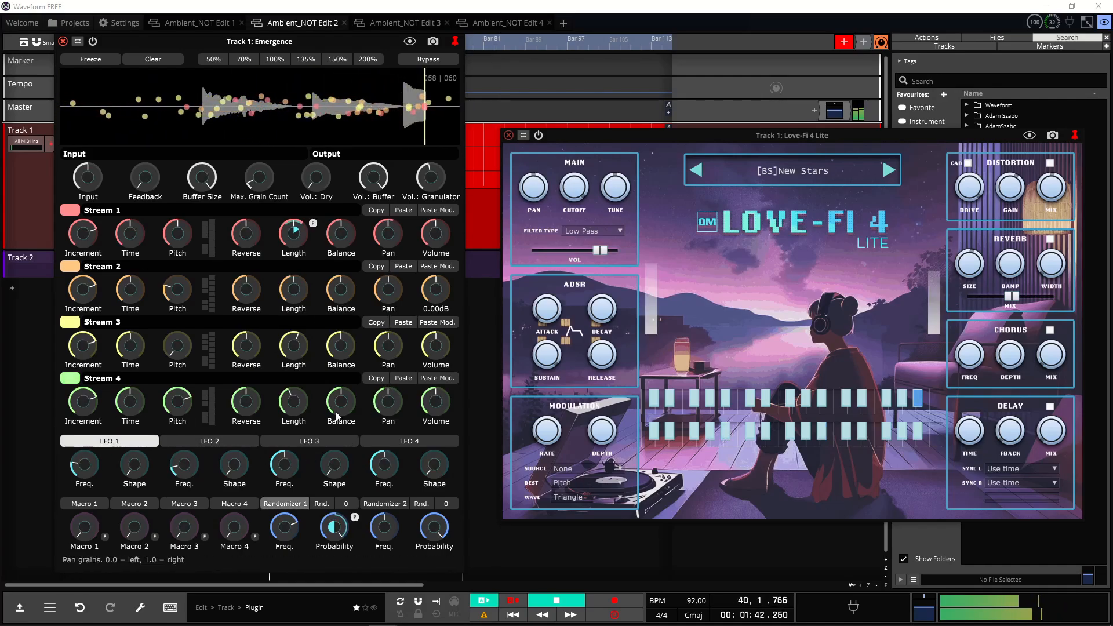
pyautogui.click(130, 443)
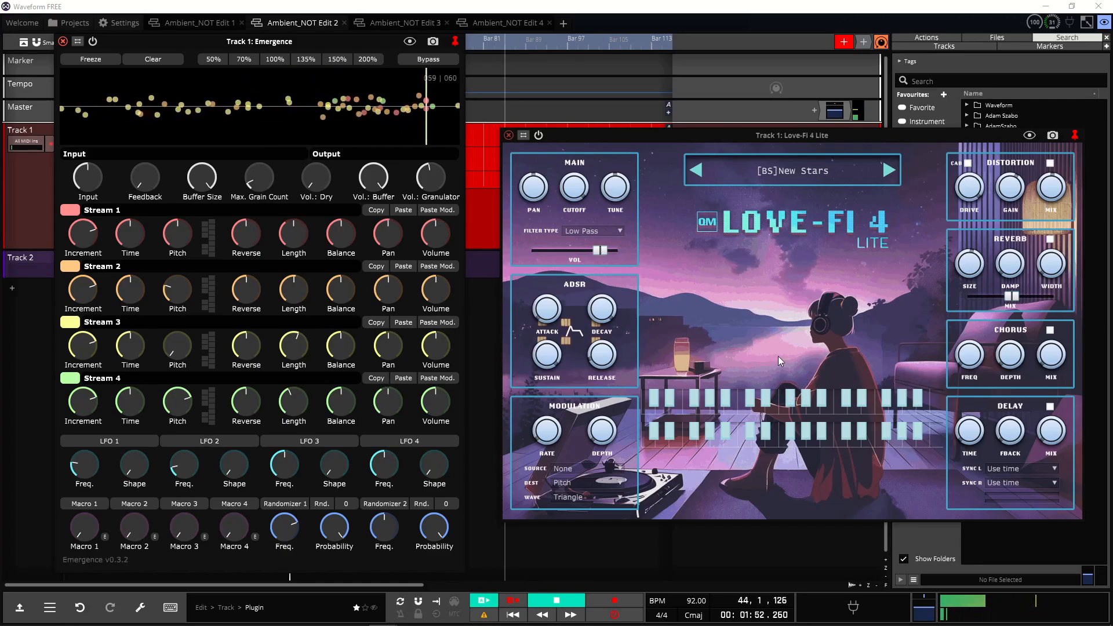
# Step: Stop and restart playback to hear all four granulator streams, then stop it again
pyautogui.press('space')
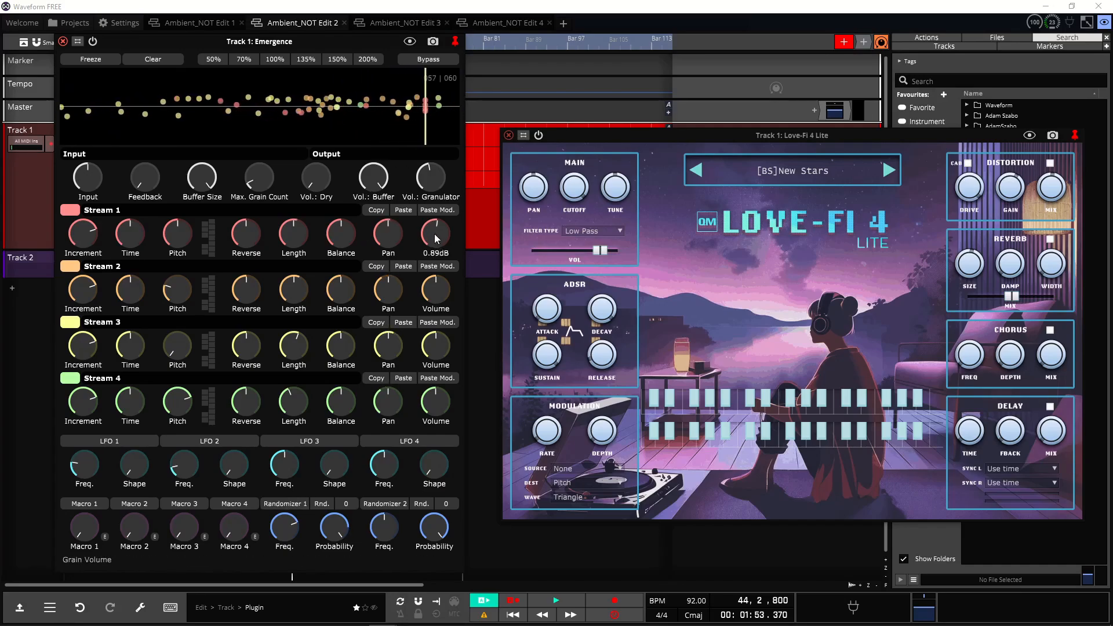
pyautogui.moveTo(428, 172)
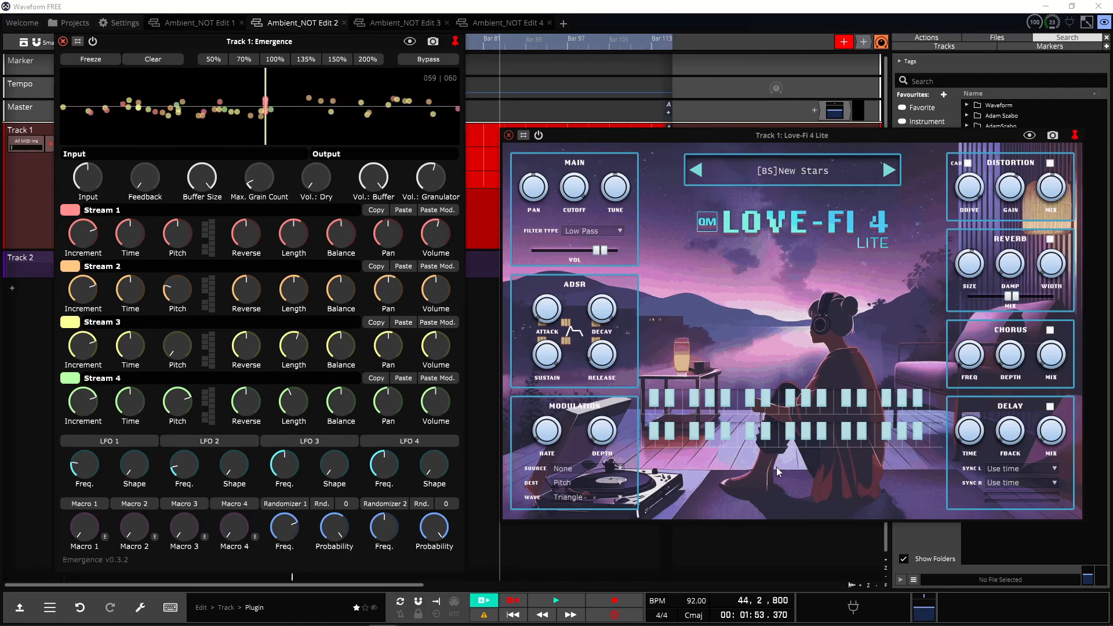
pyautogui.click(552, 601)
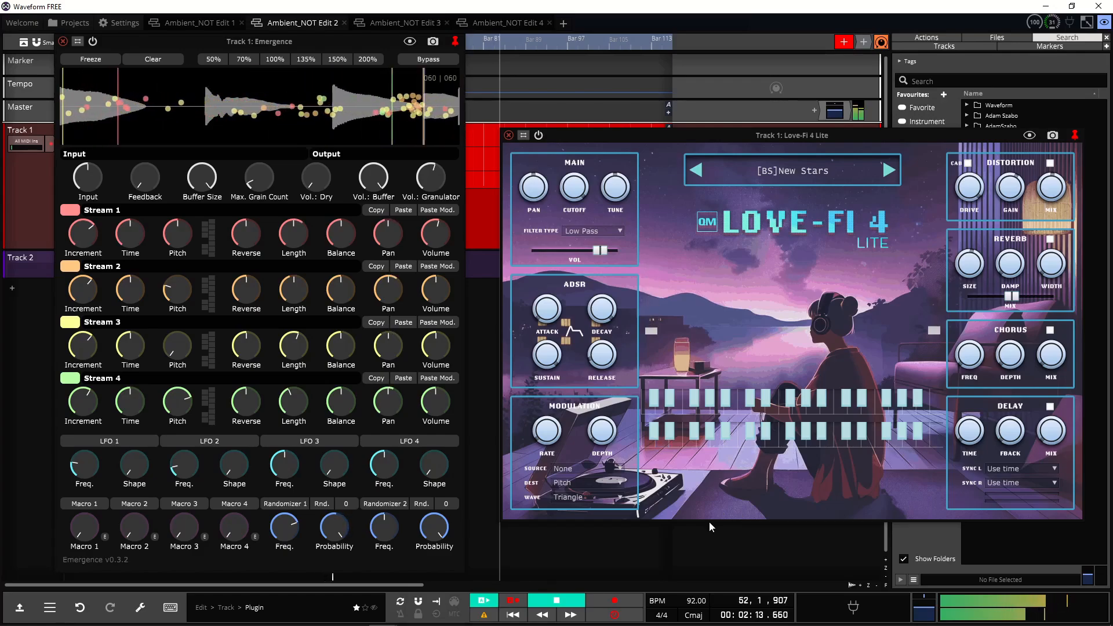
pyautogui.click(557, 600)
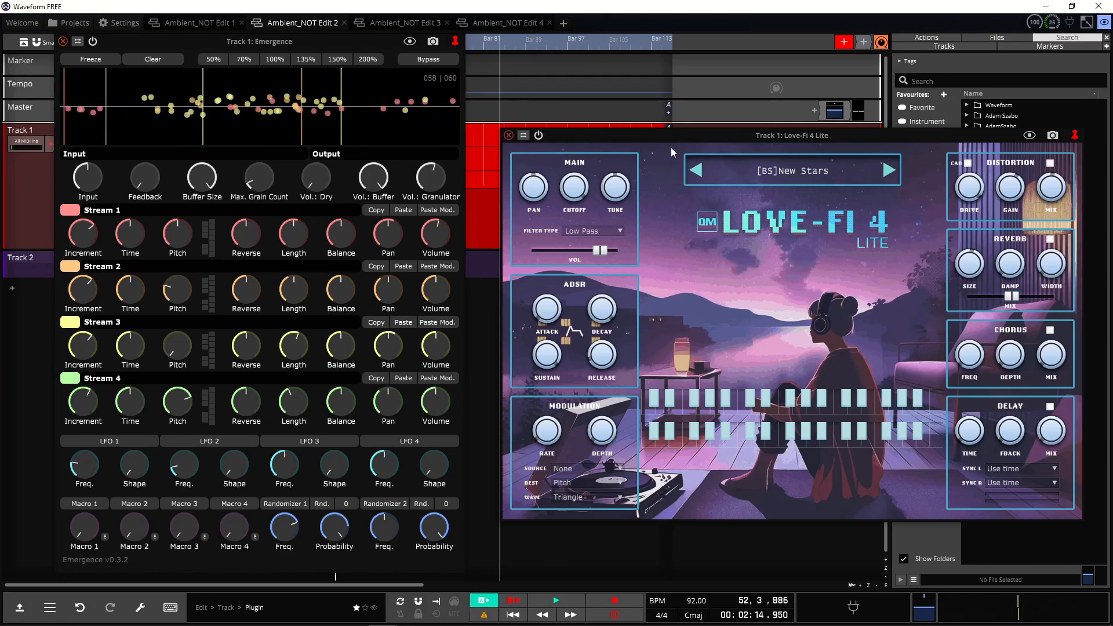
# Step: Close the Love-Fi and Emergence windows and switch to the Ambient_NOT Edit 3 edit
pyautogui.click(508, 134)
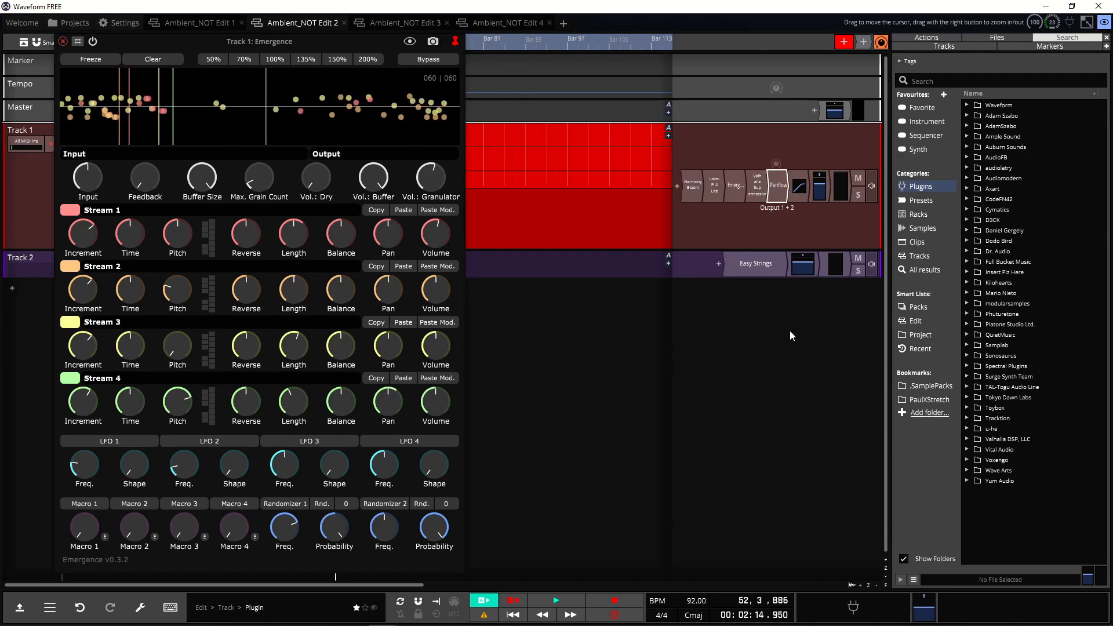
pyautogui.click(63, 42)
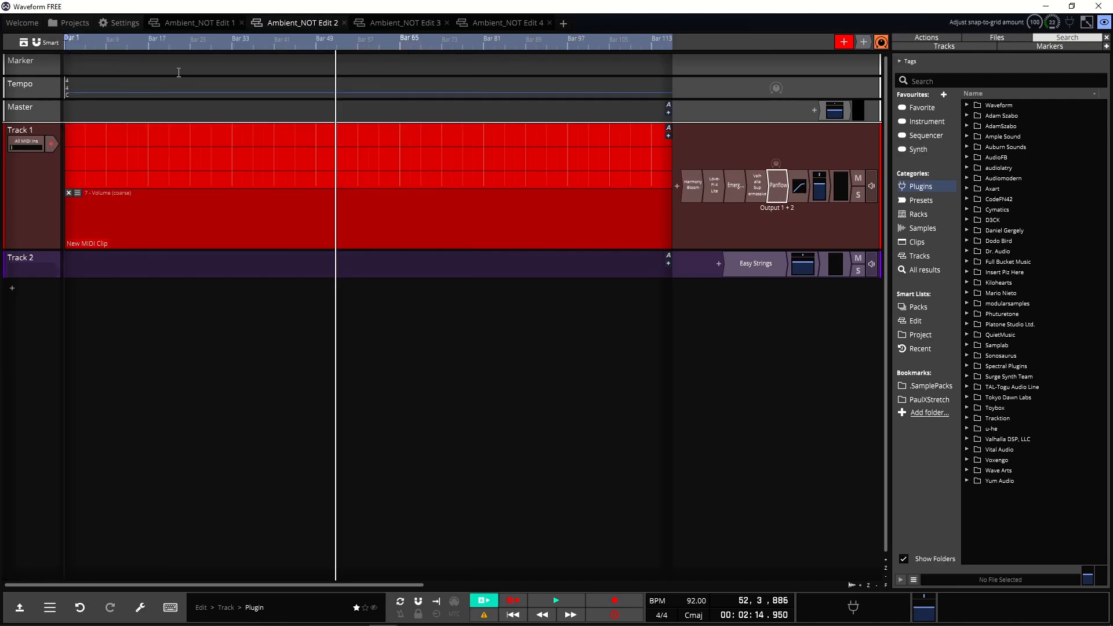
pyautogui.click(401, 19)
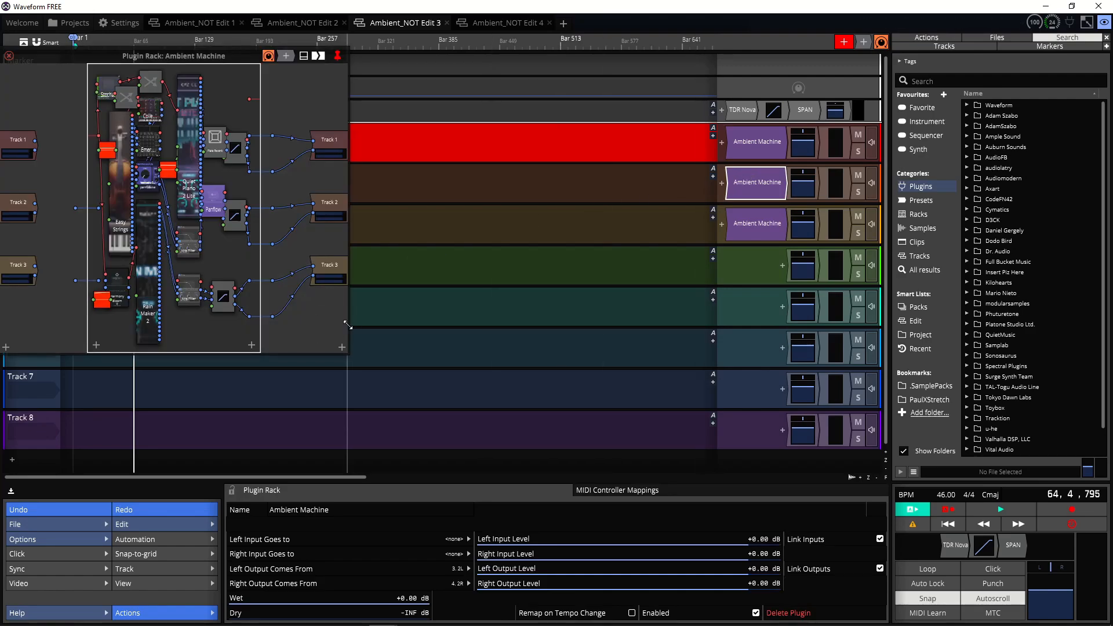
# Step: Enlarge and reposition the Ambient Machine plugin rack editor to examine its routing
pyautogui.moveTo(349, 326); pyautogui.dragTo(1057, 416)
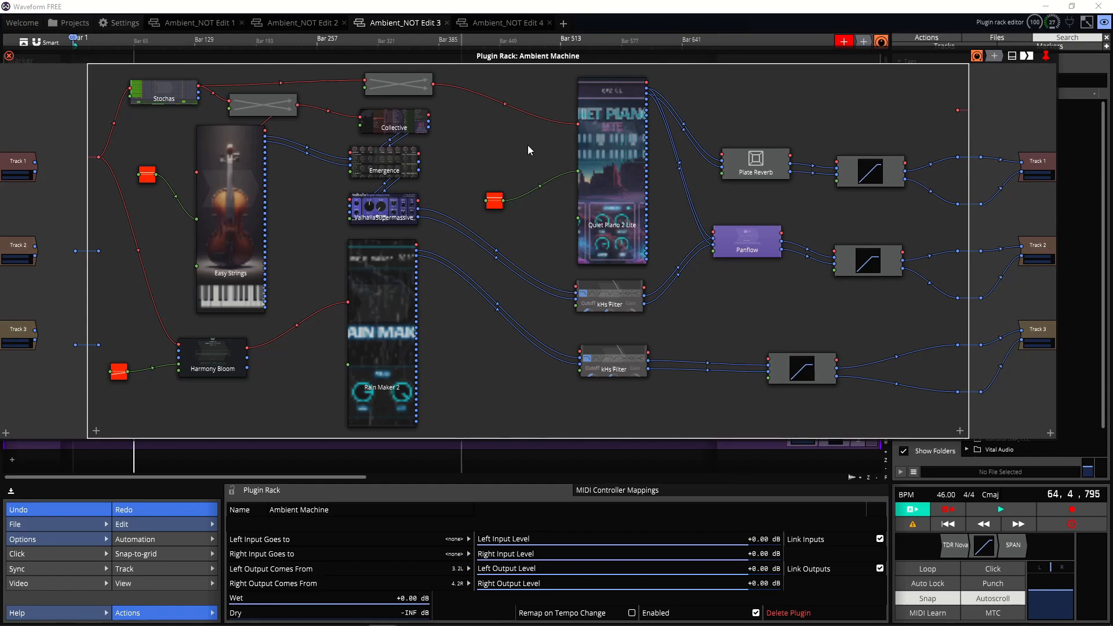
pyautogui.moveTo(659, 64); pyautogui.dragTo(703, 71)
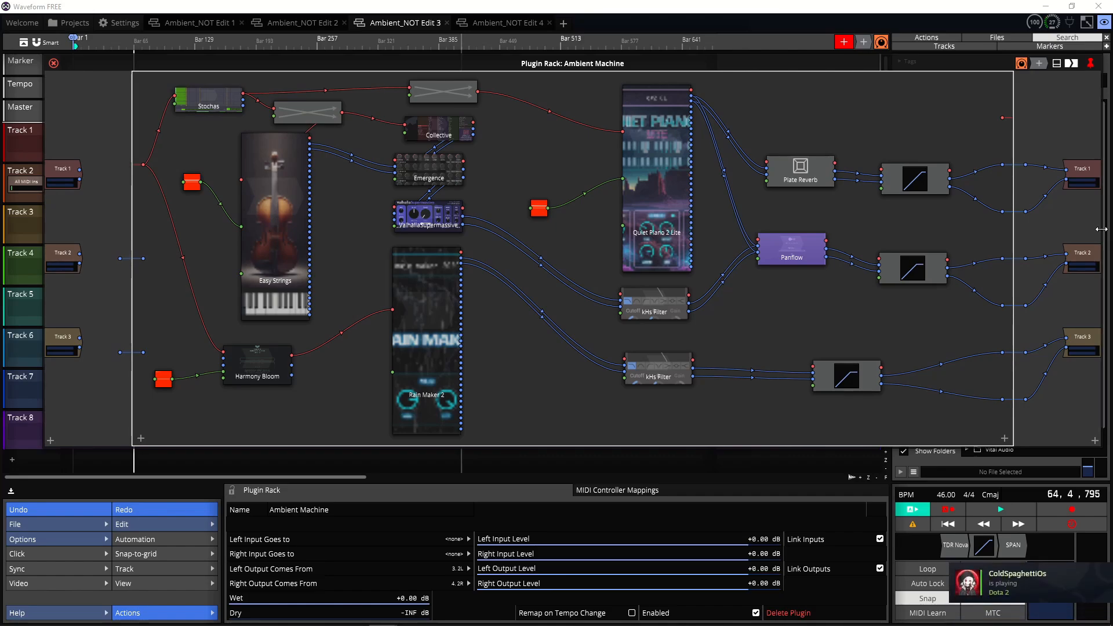
pyautogui.moveTo(1100, 229); pyautogui.dragTo(877, 259)
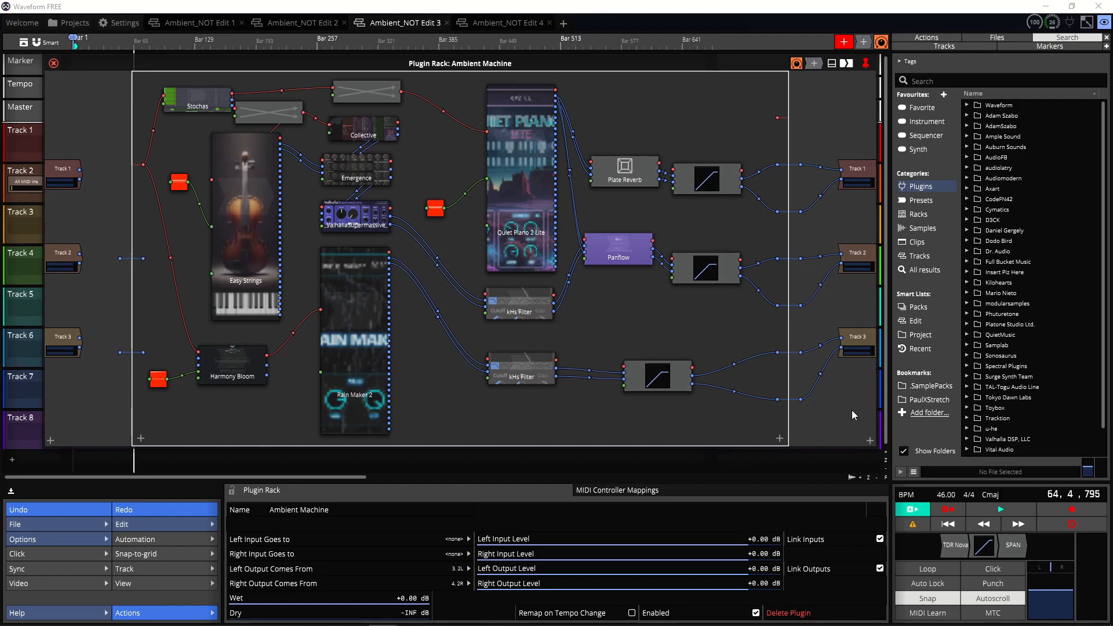
pyautogui.click(946, 494)
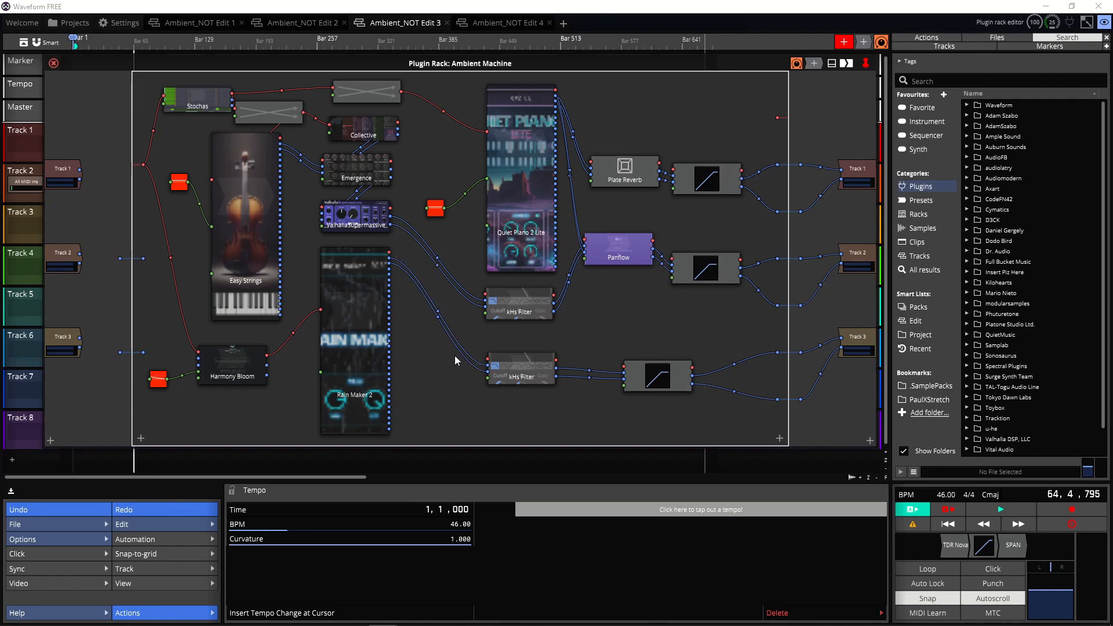
# Step: Move the modifier node up and delete the Easy Strings plugin from the rack
pyautogui.rightClick(268, 223)
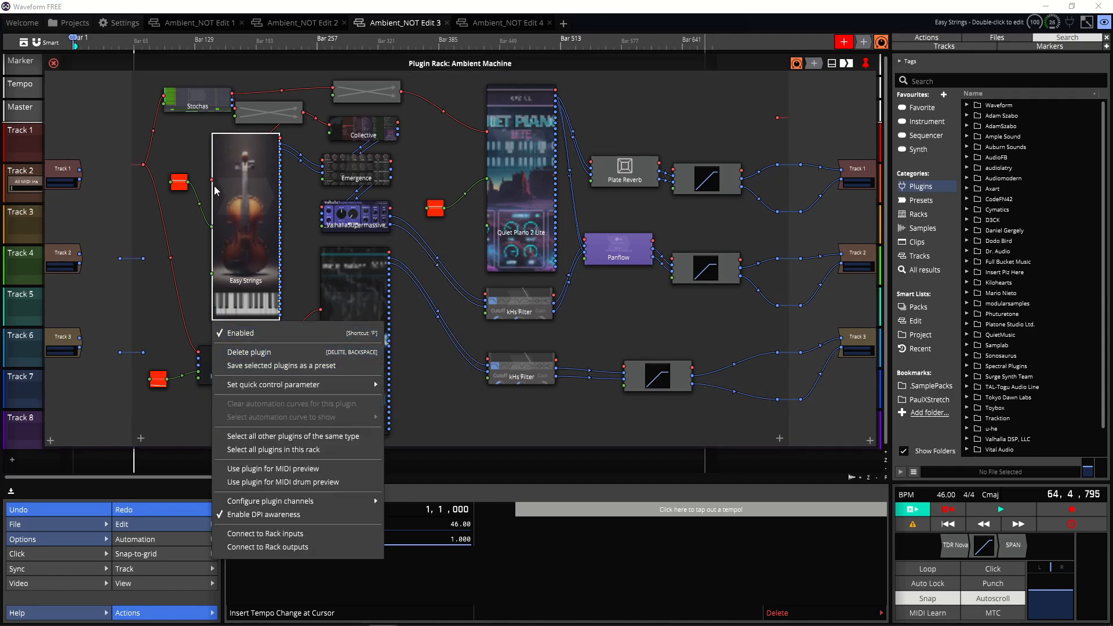
pyautogui.moveTo(180, 183); pyautogui.dragTo(172, 166)
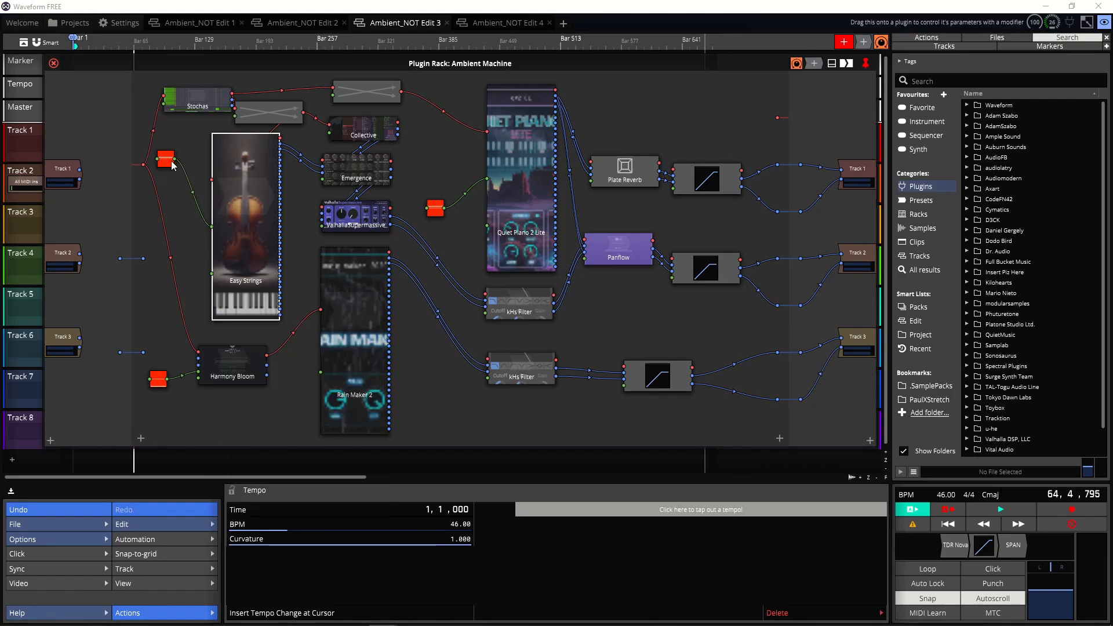
pyautogui.rightClick(255, 212)
pyautogui.click(286, 353)
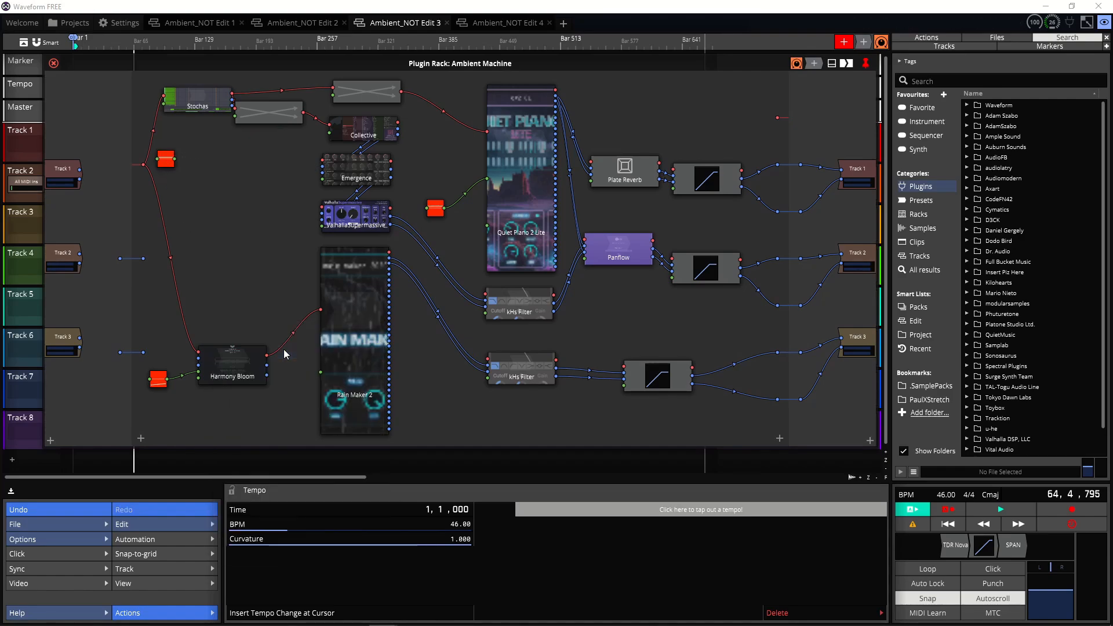
# Step: Search the browser for "eas", add Easy Strings back into the rack, and wire its outputs into Emergence
pyautogui.click(944, 76)
pyautogui.write('ea')
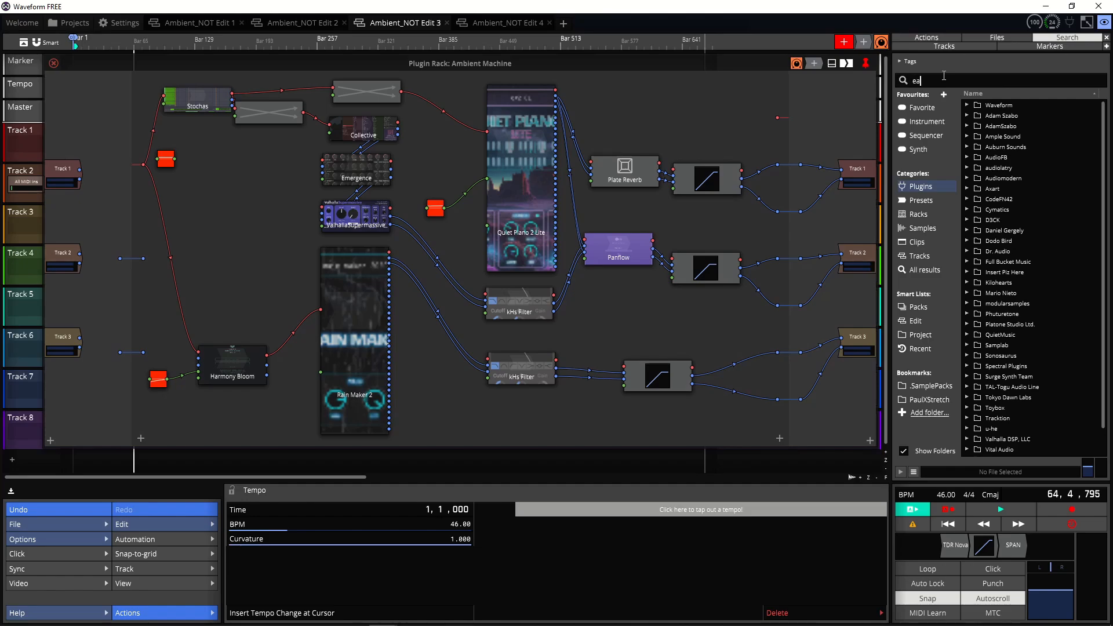
pyautogui.write('s')
pyautogui.moveTo(1010, 118); pyautogui.dragTo(251, 203)
pyautogui.moveTo(298, 148); pyautogui.dragTo(323, 175)
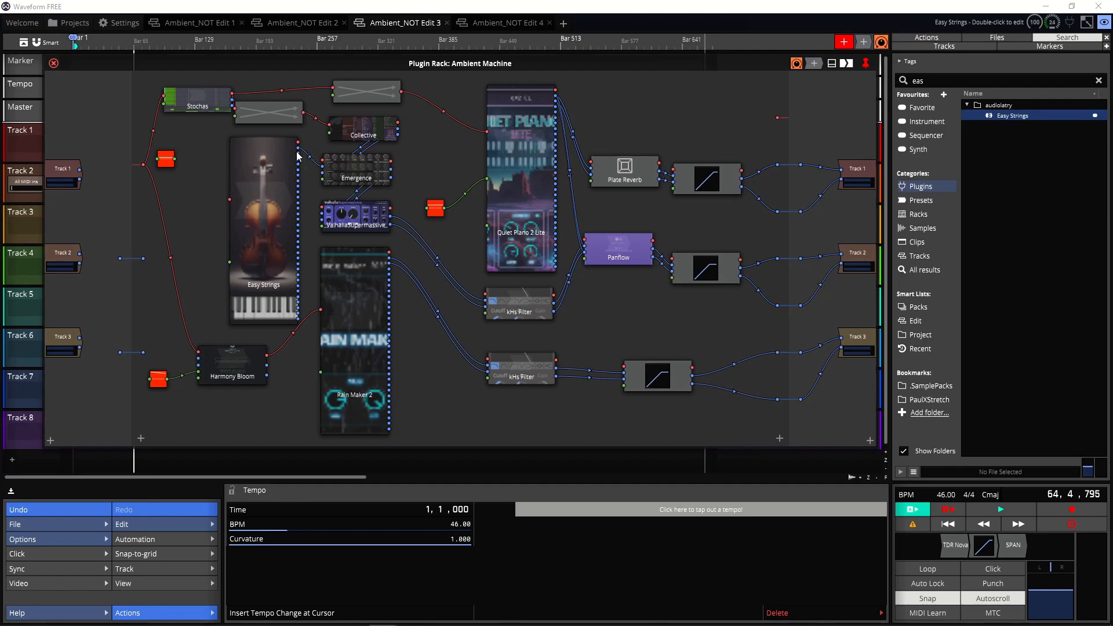
pyautogui.moveTo(298, 154); pyautogui.dragTo(323, 173)
# Step: Connect the modifier's output to Easy Strings' Program parameter
pyautogui.moveTo(175, 160); pyautogui.dragTo(232, 264)
pyautogui.scroll(-5, 309, 252)
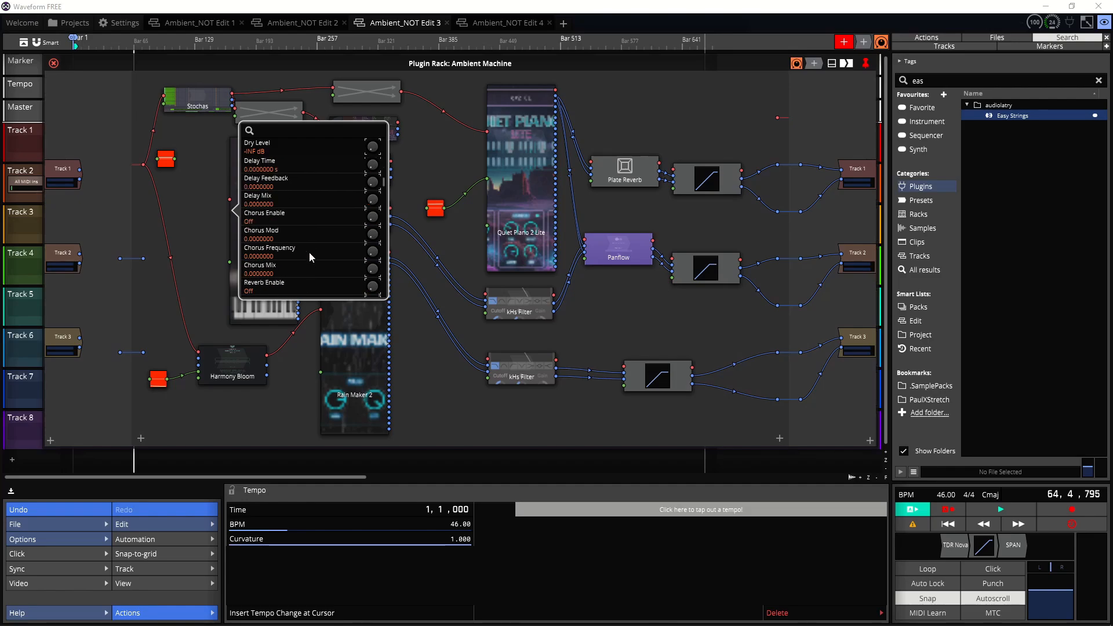
pyautogui.scroll(-10, 310, 255)
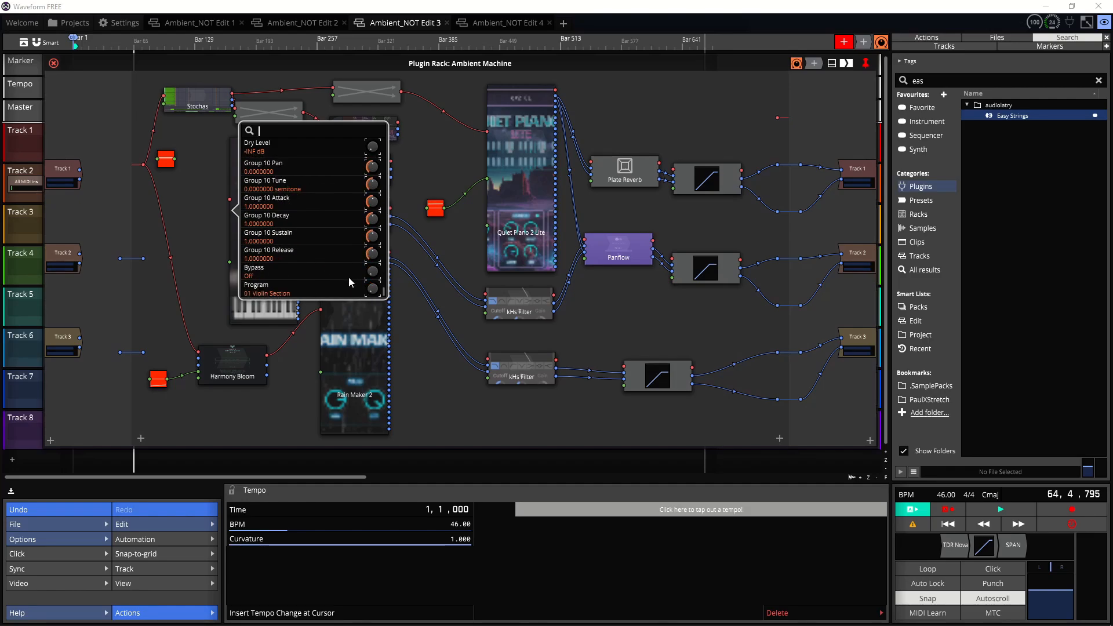
pyautogui.click(362, 294)
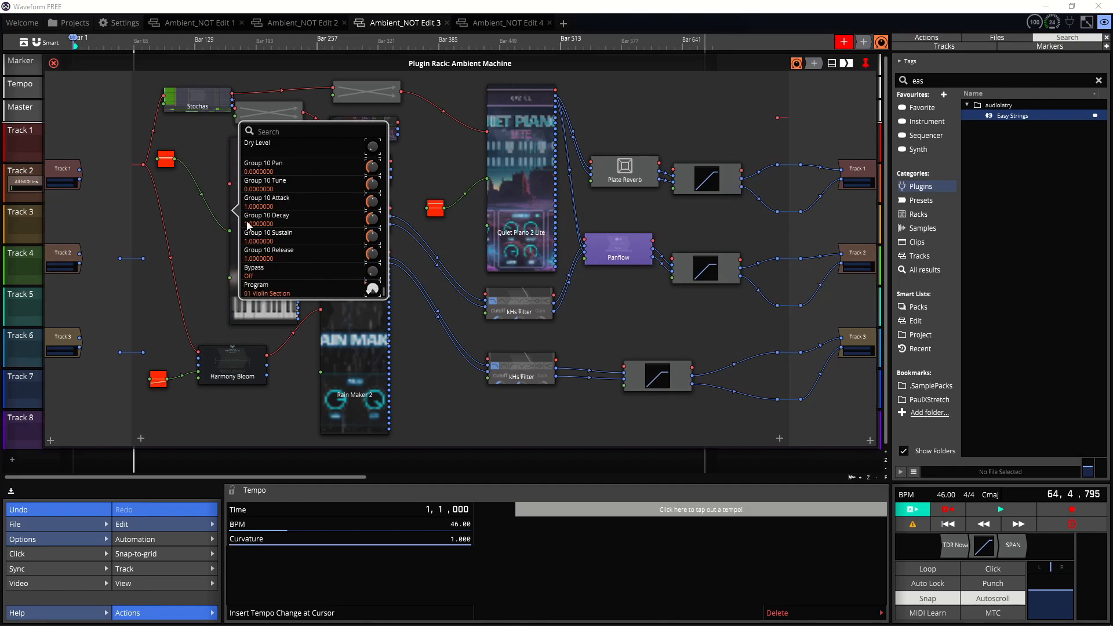
pyautogui.click(197, 158)
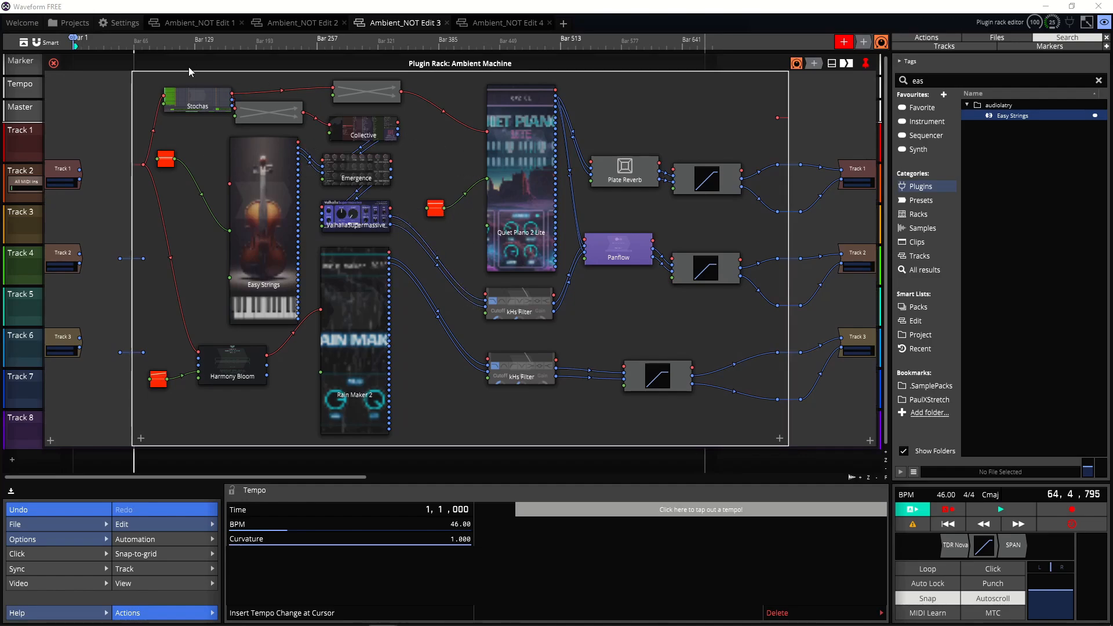
# Step: Open the Stochas sequencer in the rack and review its Melody layer pattern before closing it
pyautogui.doubleClick(195, 102)
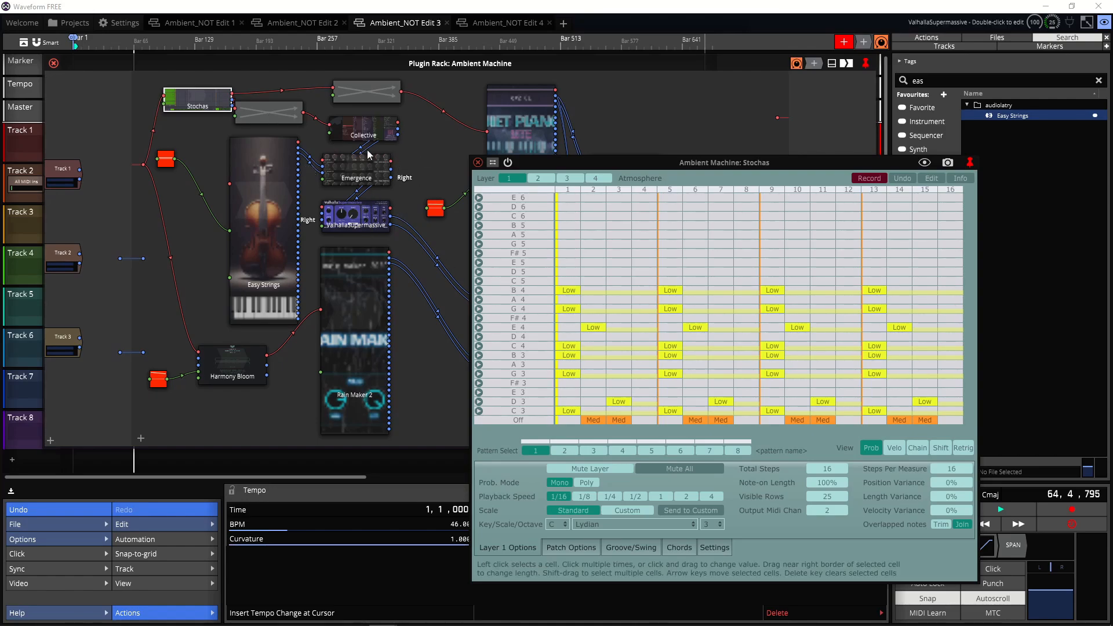
pyautogui.moveTo(618, 163); pyautogui.dragTo(778, 120)
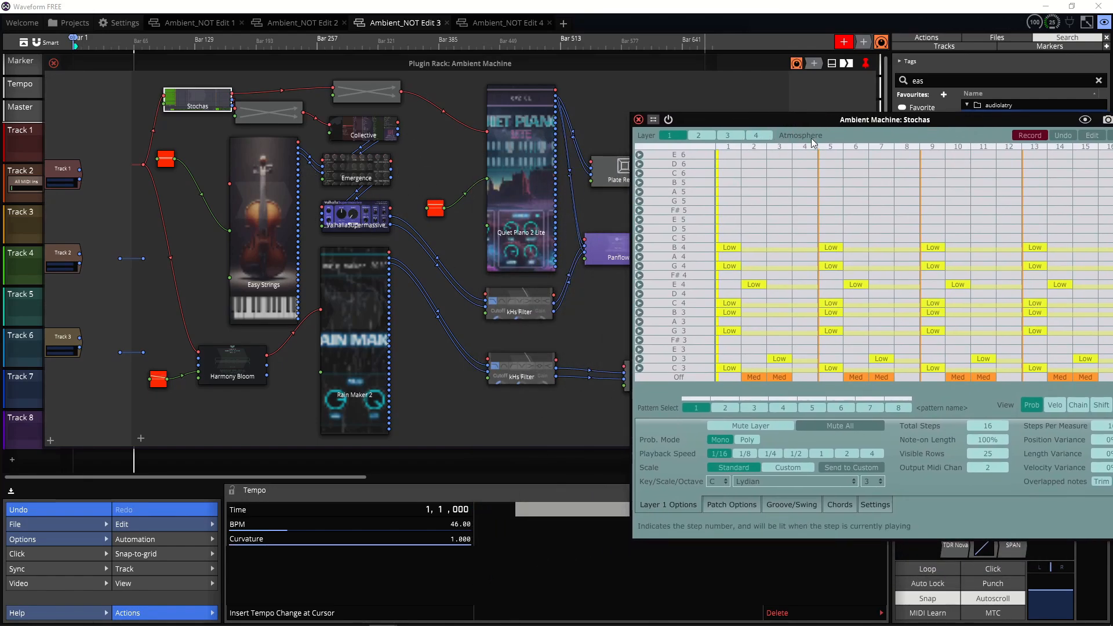
pyautogui.click(705, 136)
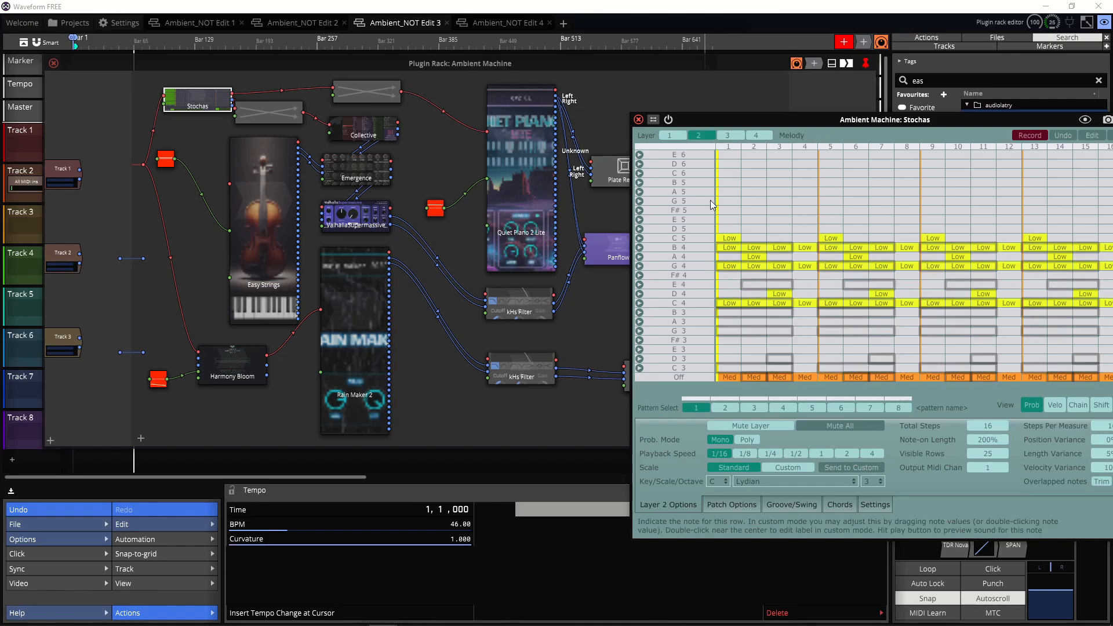
pyautogui.moveTo(922, 121); pyautogui.dragTo(864, 84)
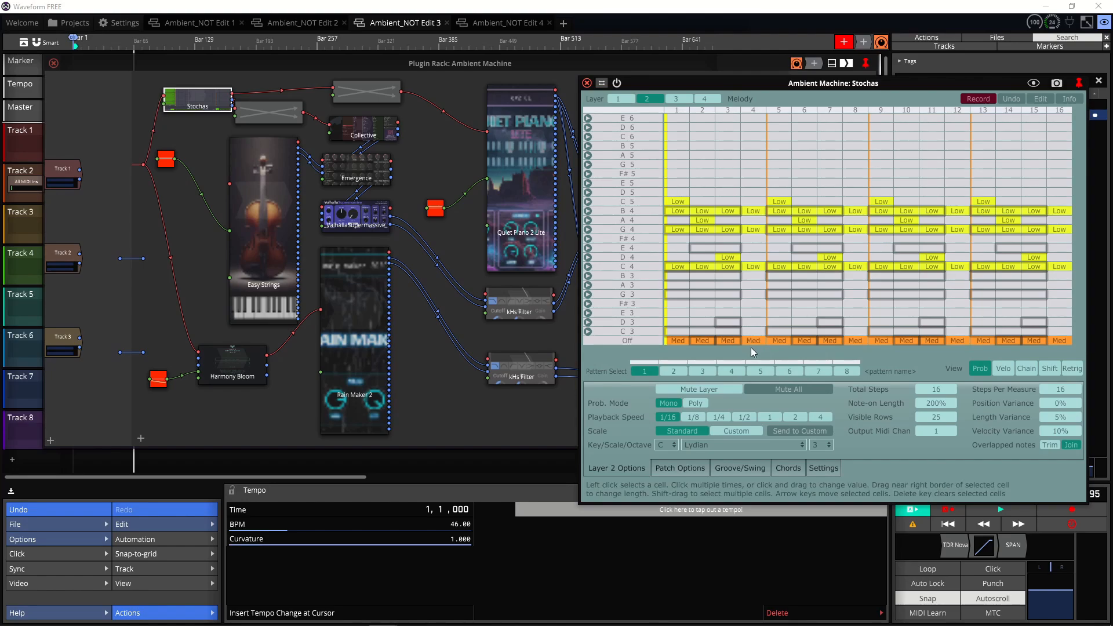
pyautogui.click(586, 83)
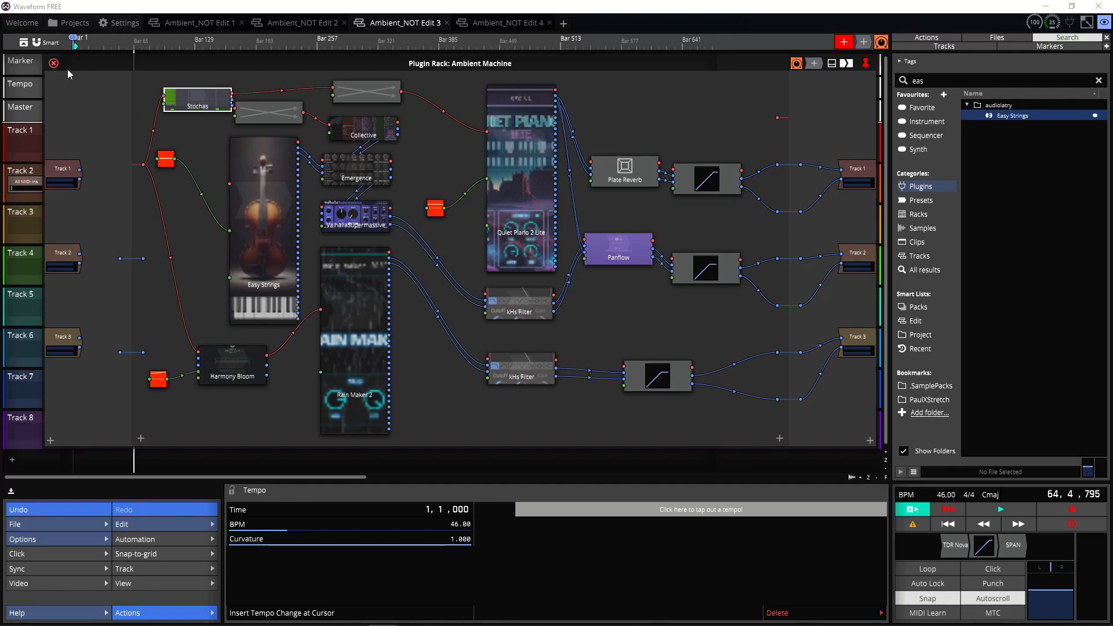
# Step: Close the rack editor and inspect the TDR Nova EQ on the master track
pyautogui.click(53, 62)
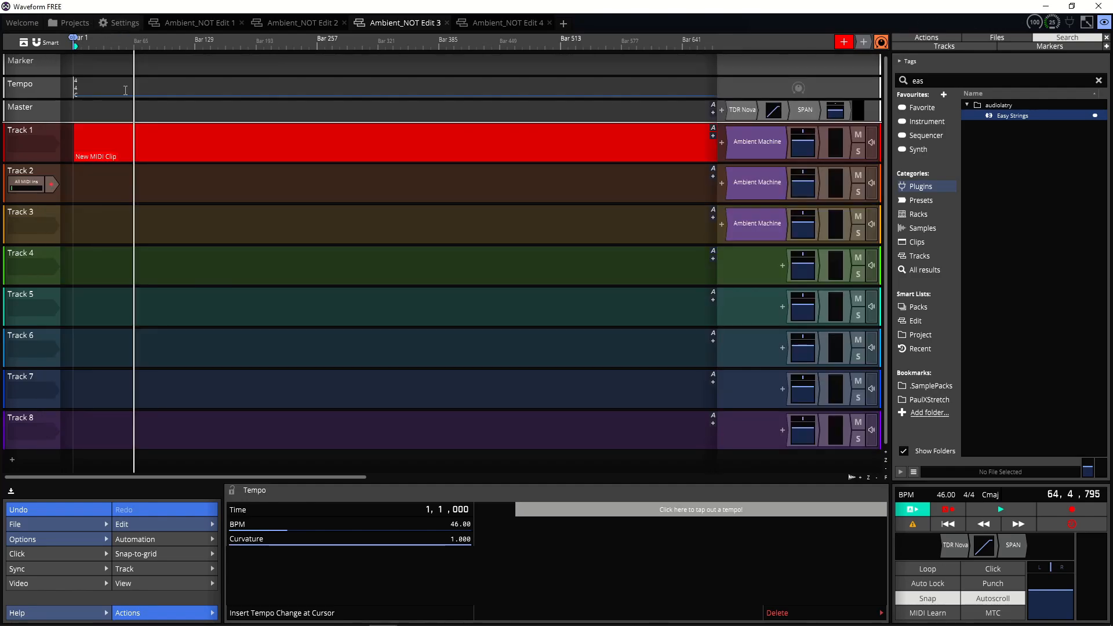
pyautogui.doubleClick(745, 109)
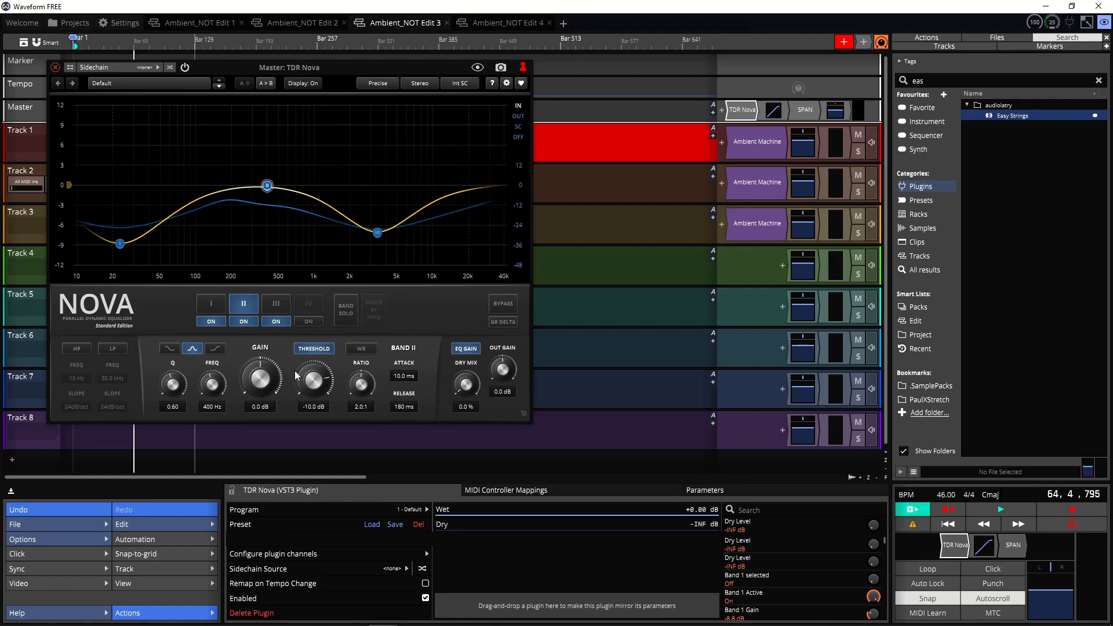
pyautogui.click(55, 67)
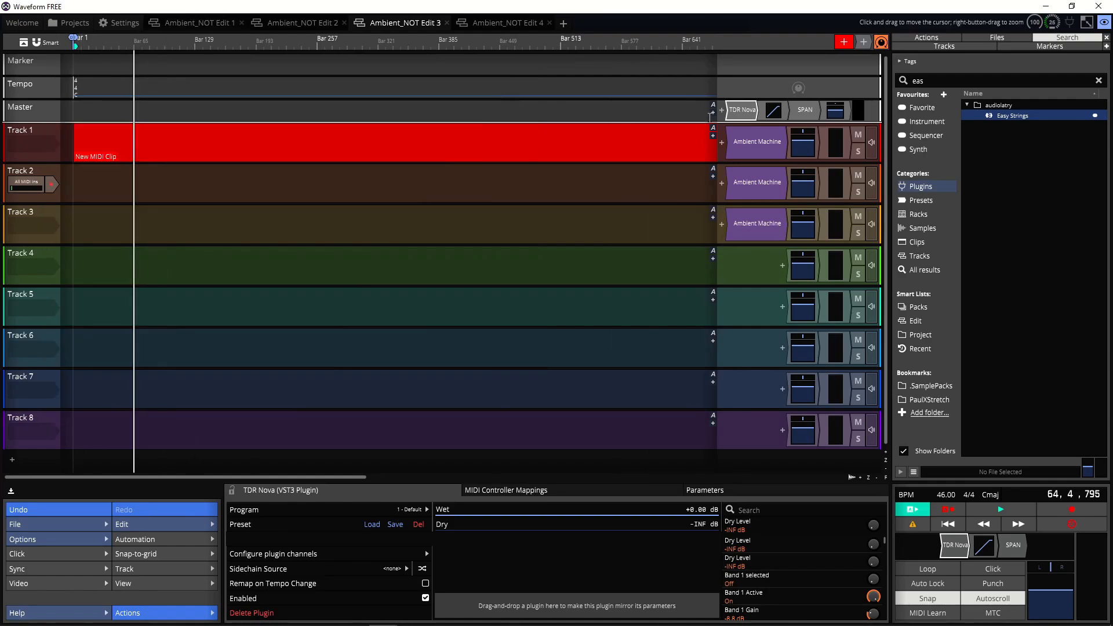
# Step: Set the master SPAN analyser's metering mode to LUFS-ML
pyautogui.doubleClick(806, 109)
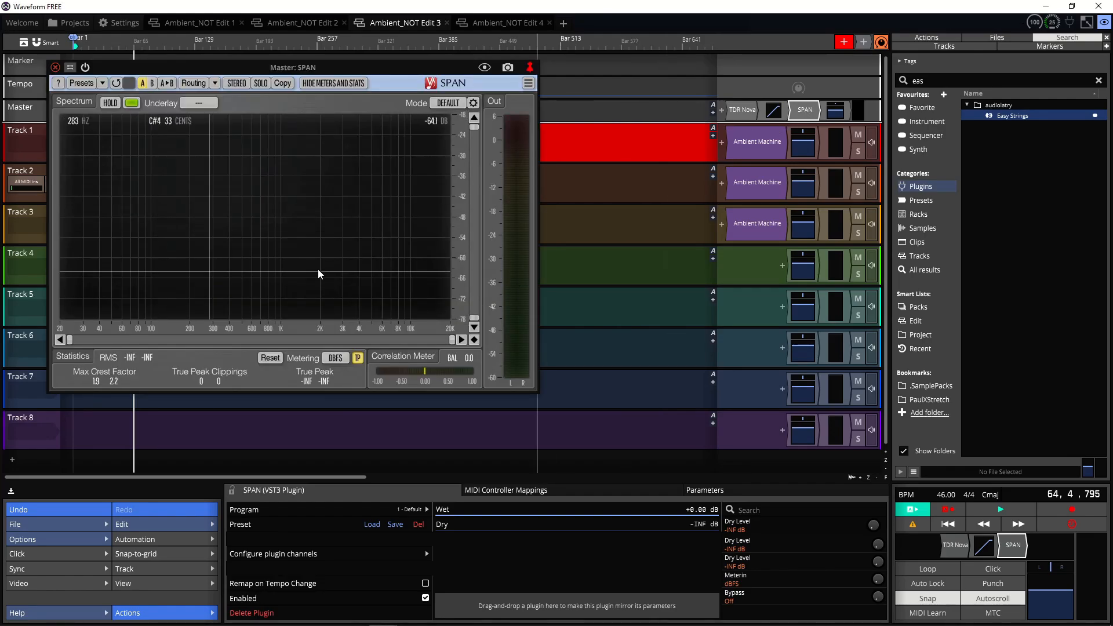
pyautogui.click(335, 357)
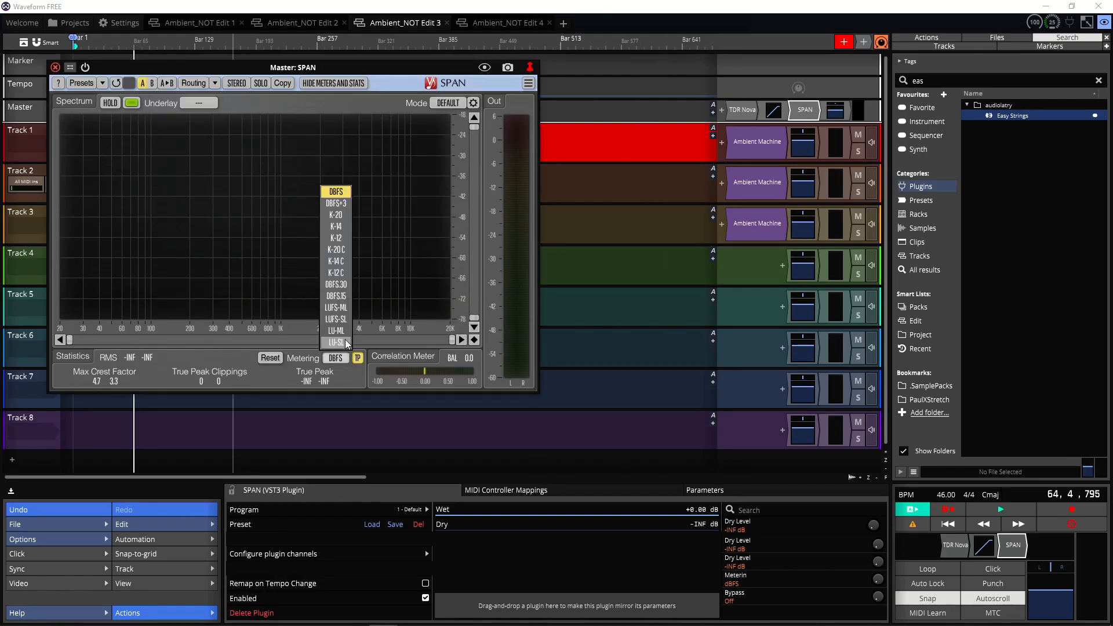
pyautogui.click(341, 309)
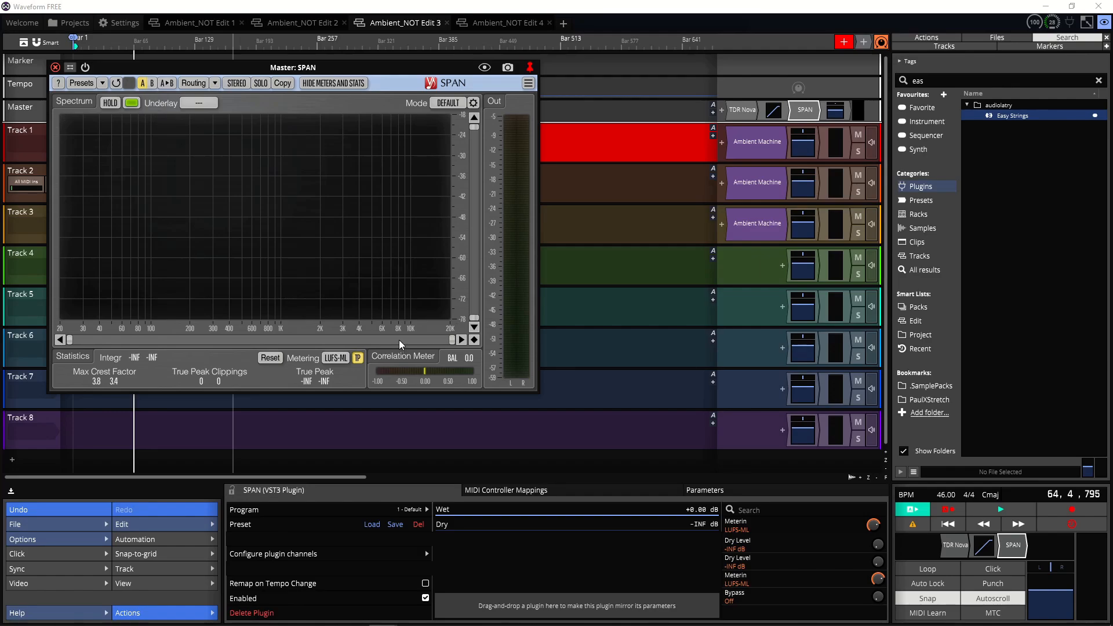
pyautogui.click(336, 358)
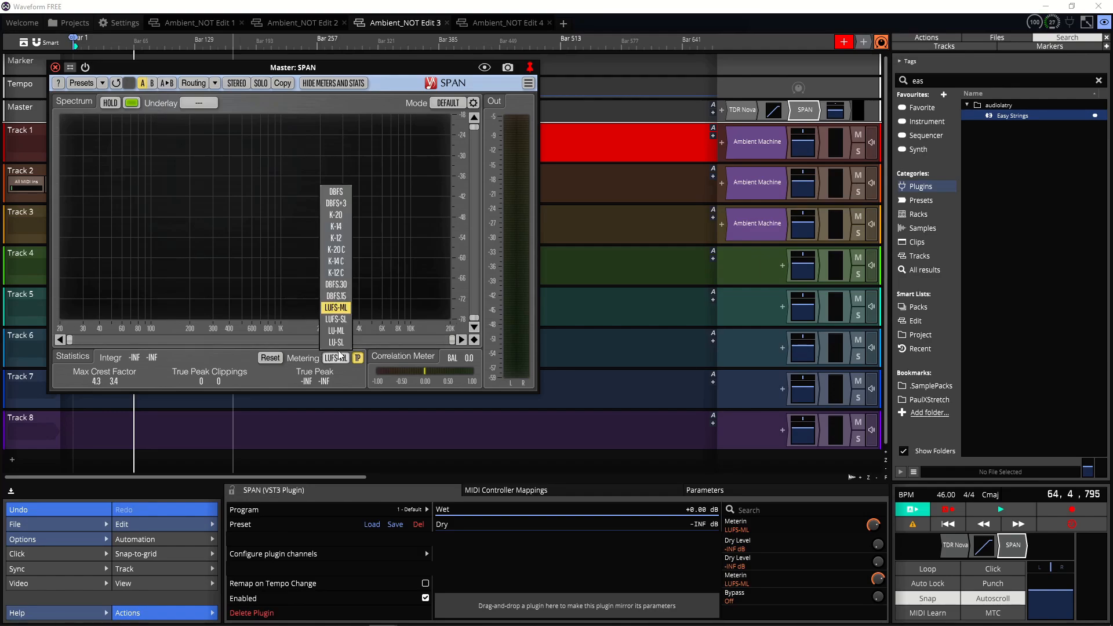
pyautogui.click(329, 354)
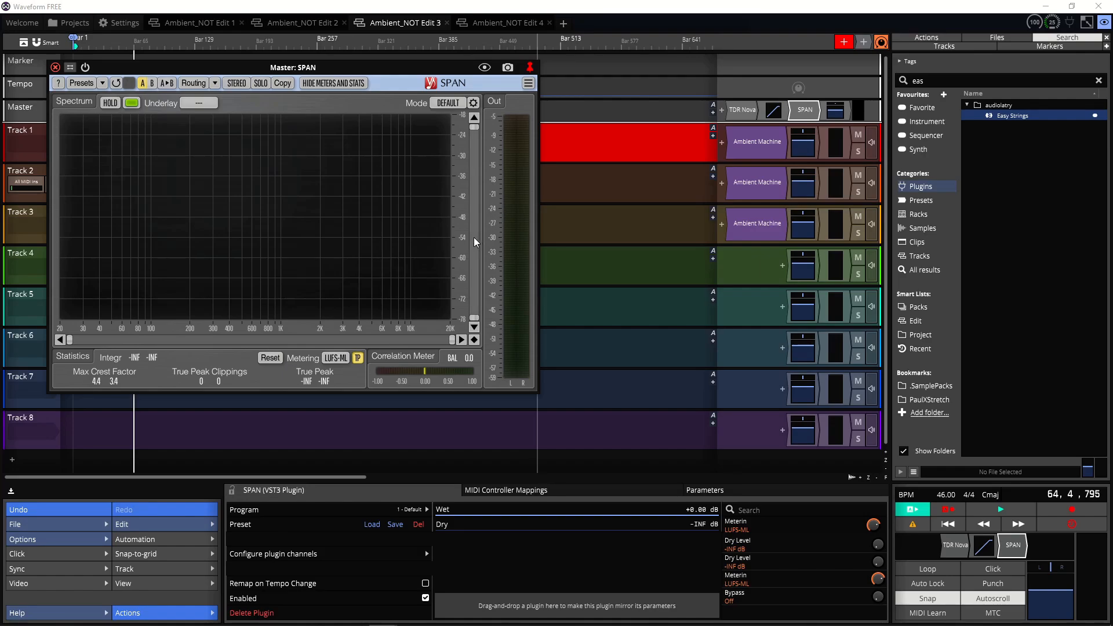
# Step: Play the edit and watch the master SPAN spectrum and TDR Nova EQ respond
pyautogui.click(1008, 503)
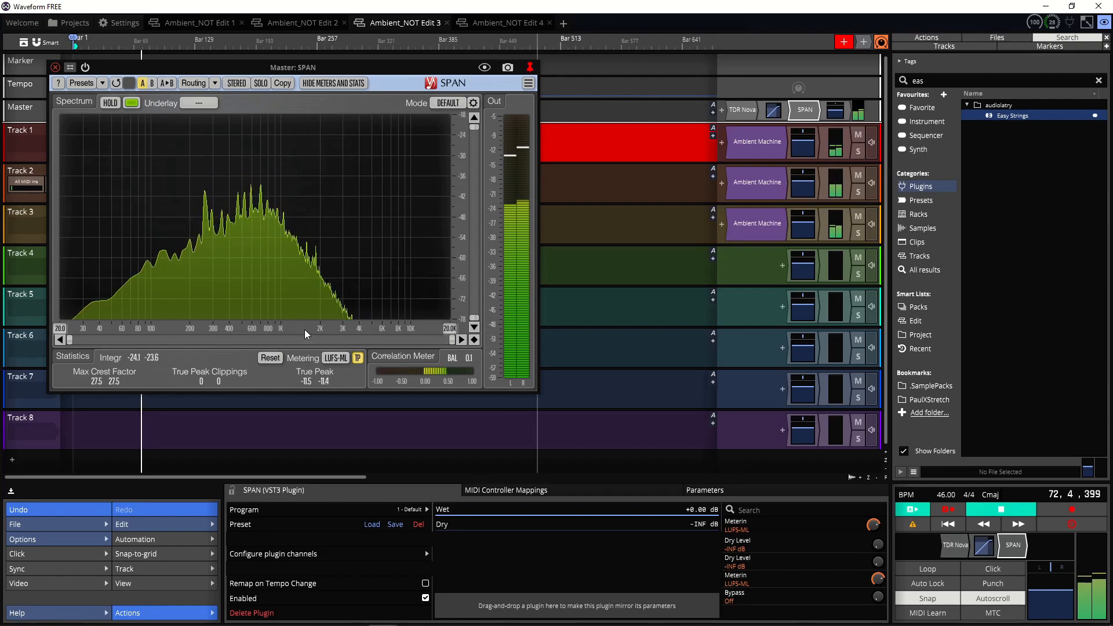
pyautogui.doubleClick(742, 109)
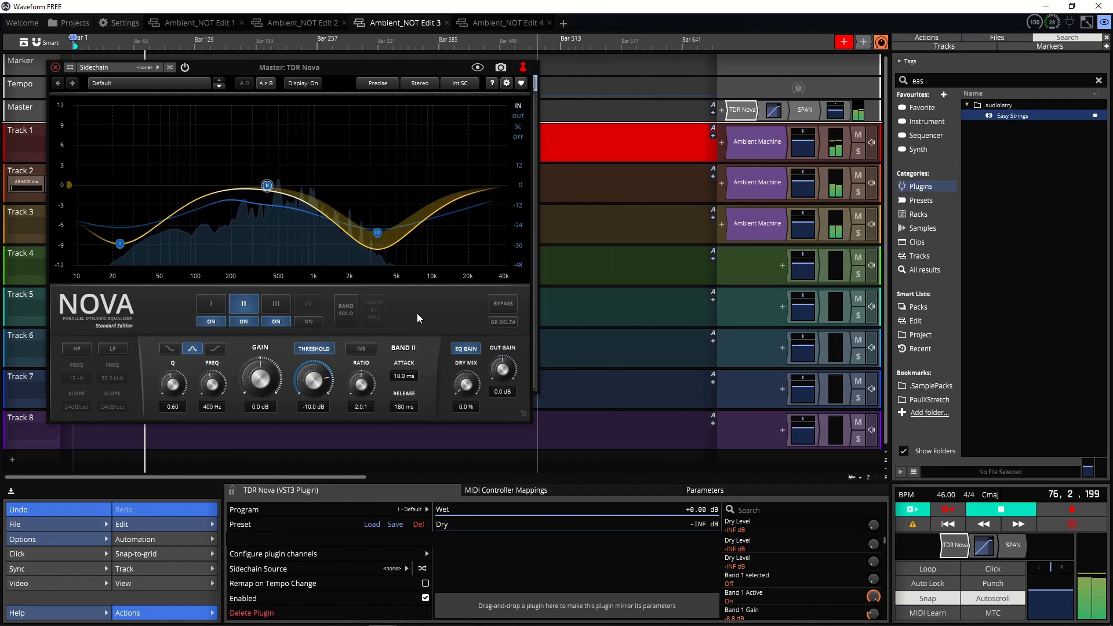
pyautogui.click(55, 67)
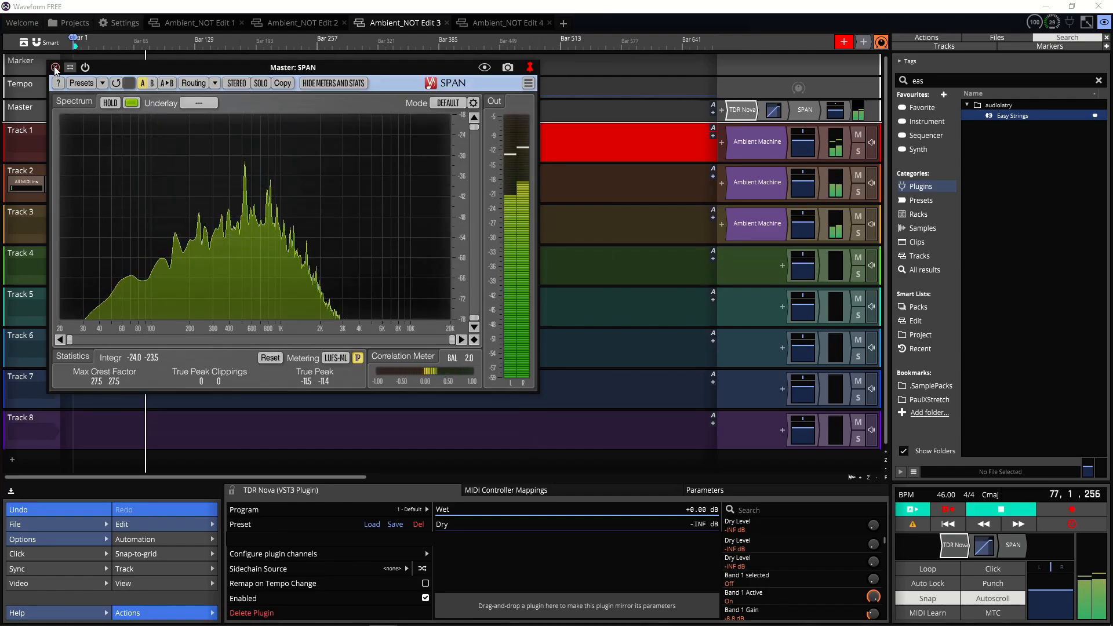
pyautogui.click(55, 67)
# Step: Open Track 2's Ambient Machine rack, enlarge it, and inspect the Harmony Bloom plugin
pyautogui.click(765, 185)
pyautogui.doubleClick(766, 189)
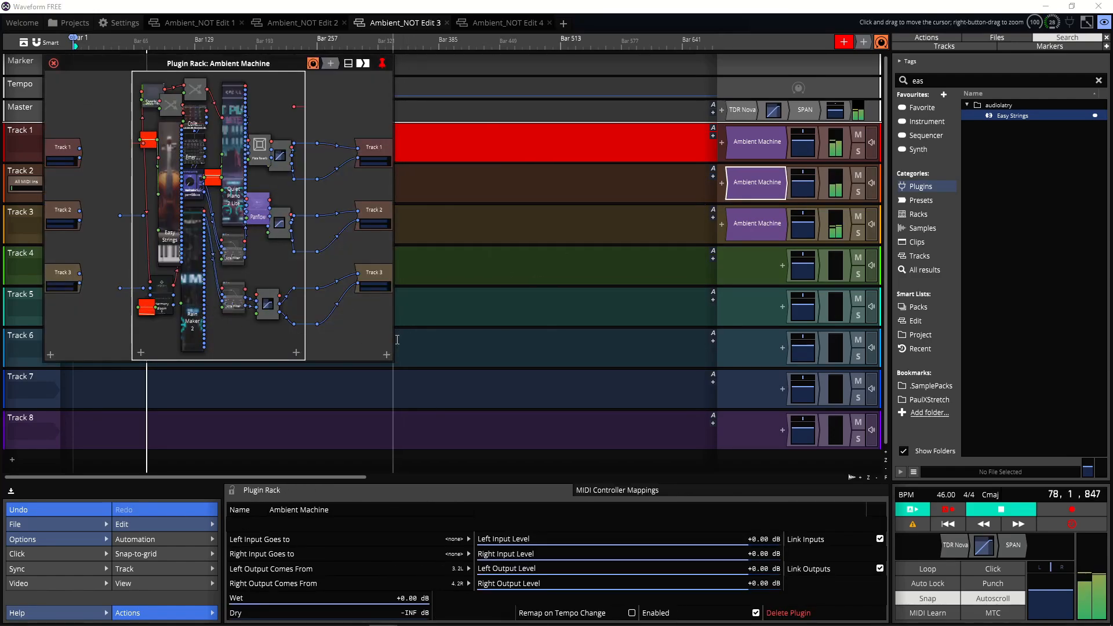
pyautogui.moveTo(393, 361); pyautogui.dragTo(860, 369)
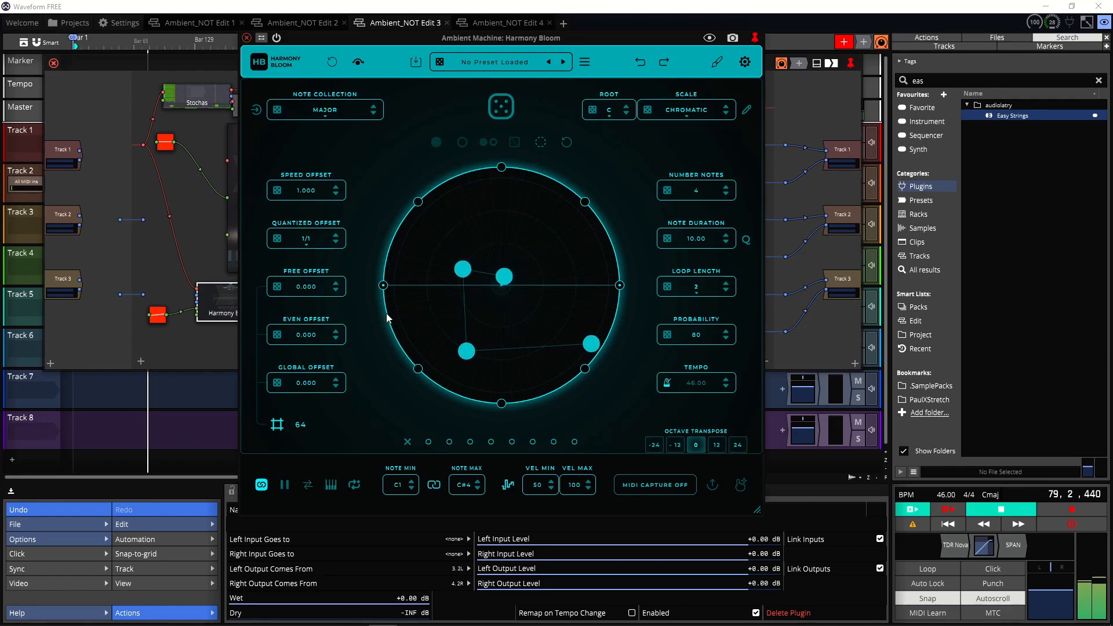
pyautogui.click(397, 307)
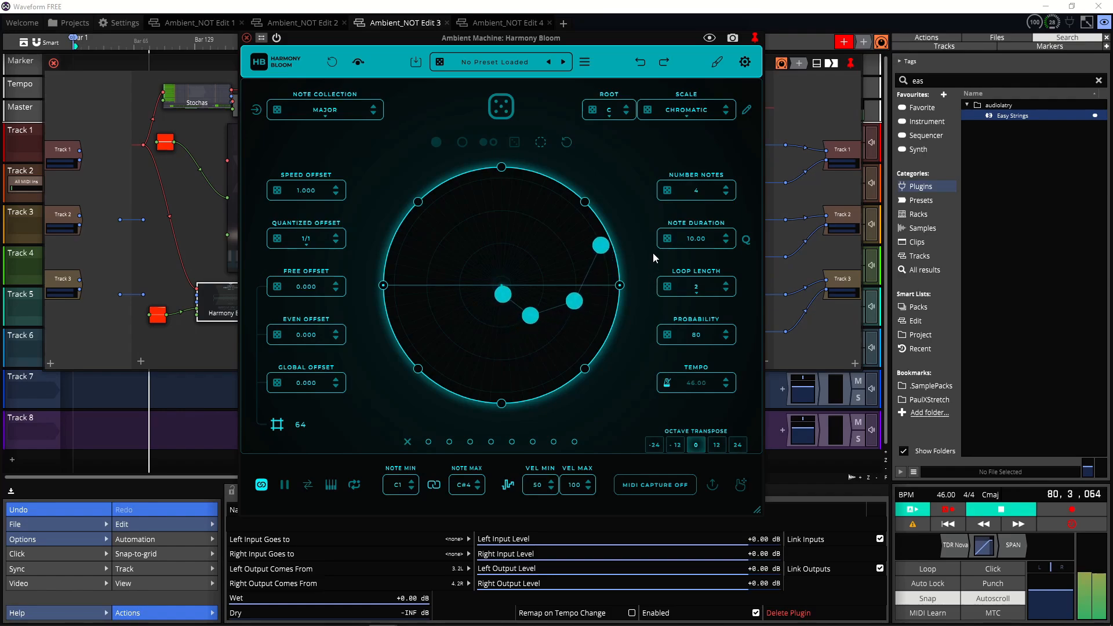
pyautogui.click(244, 36)
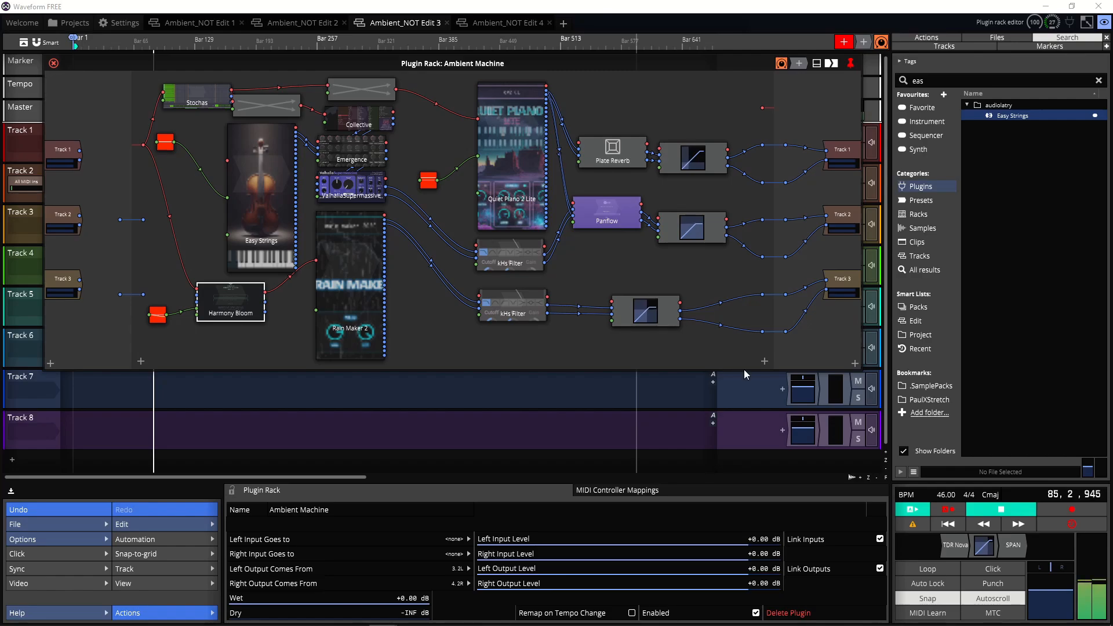
# Step: Stop playback, clear the Emergence plugin's buffer, and close the rack editor
pyautogui.click(996, 510)
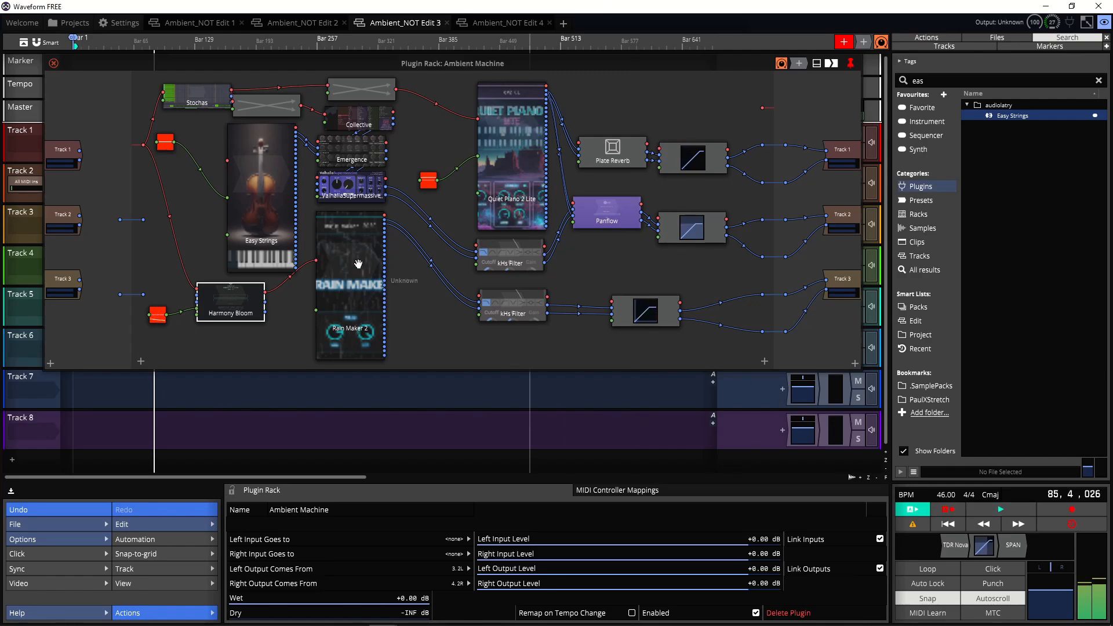
pyautogui.doubleClick(347, 147)
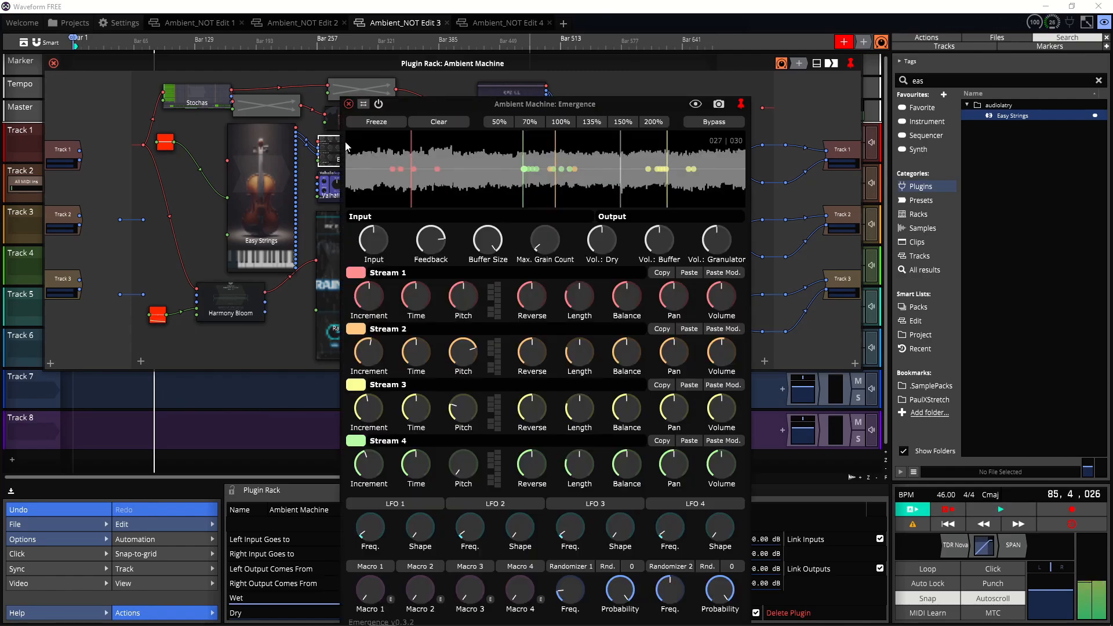
pyautogui.click(431, 126)
pyautogui.click(349, 104)
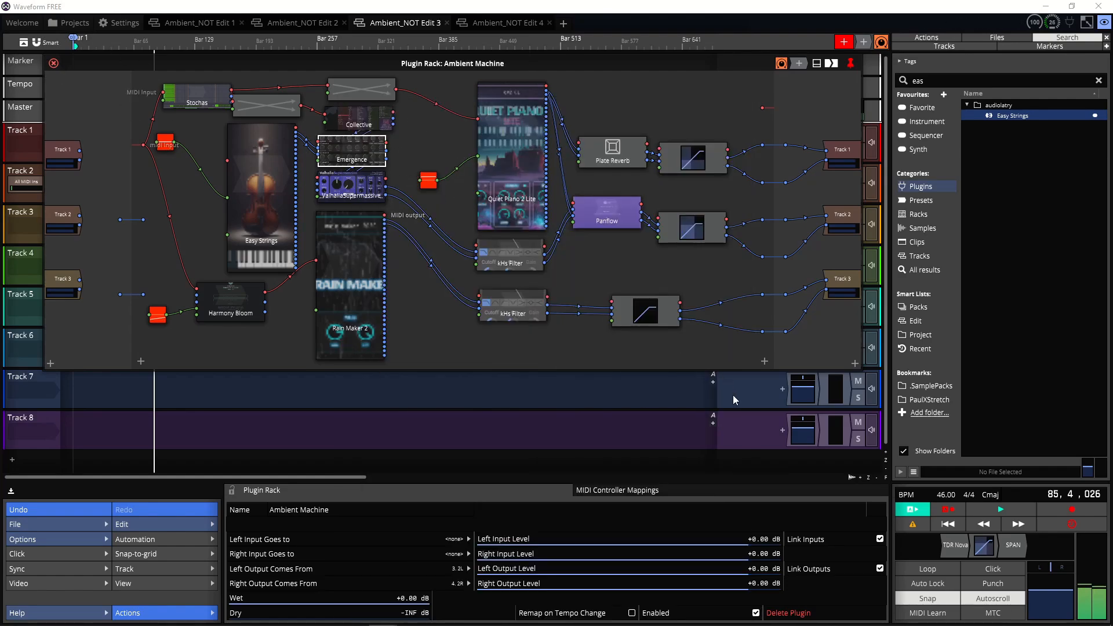
pyautogui.click(54, 63)
# Step: Switch to the Ambient_NOT Edit 4 tab and check its tempo setting
pyautogui.click(503, 23)
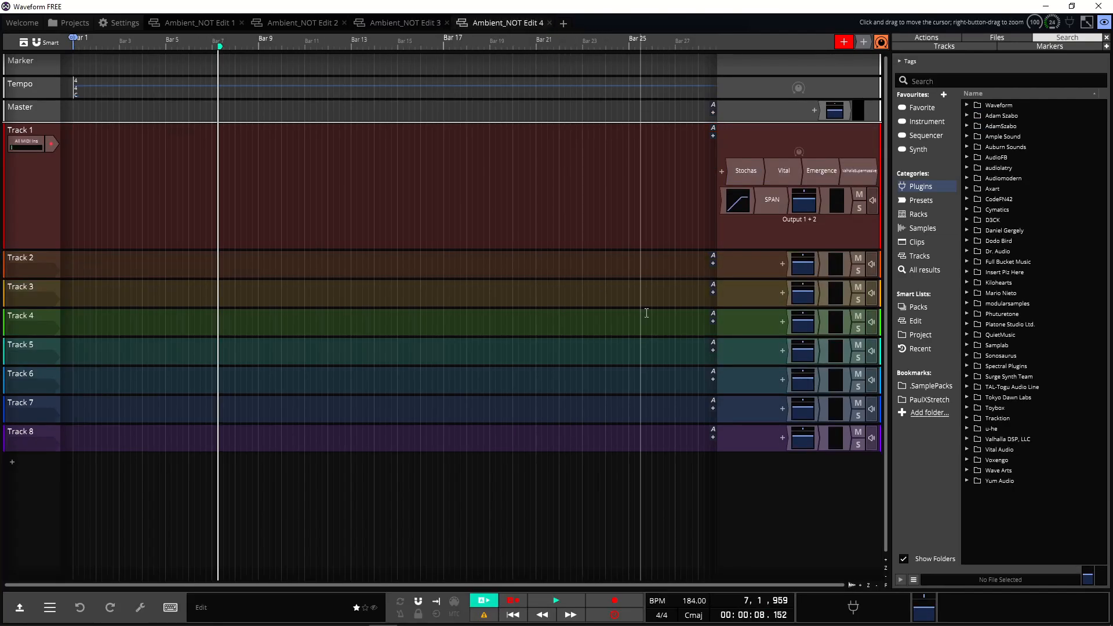
pyautogui.click(695, 601)
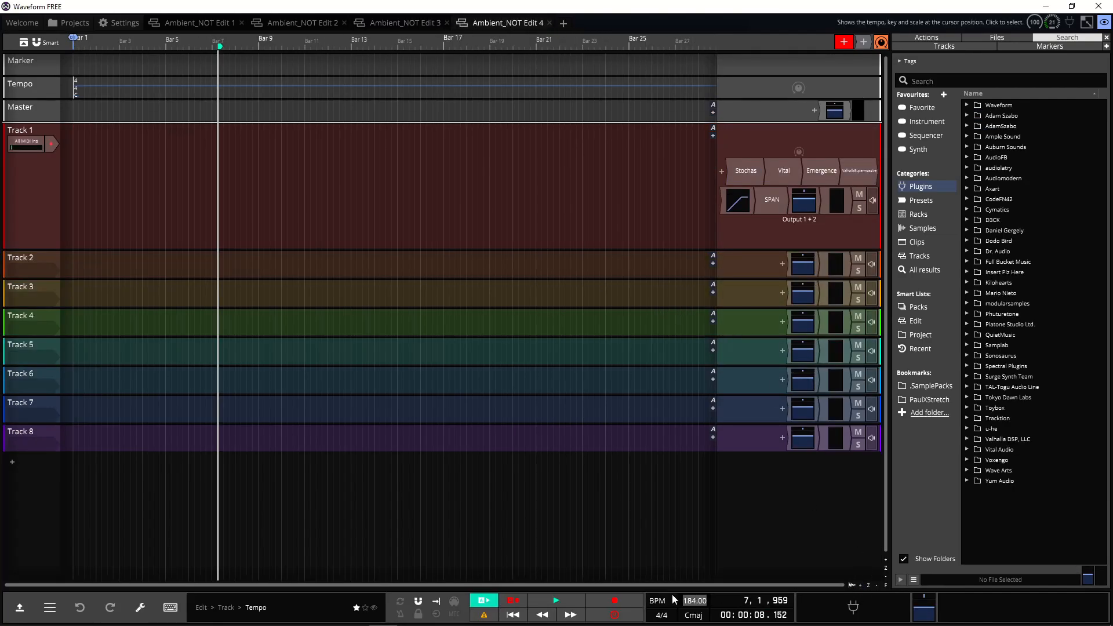
pyautogui.click(727, 541)
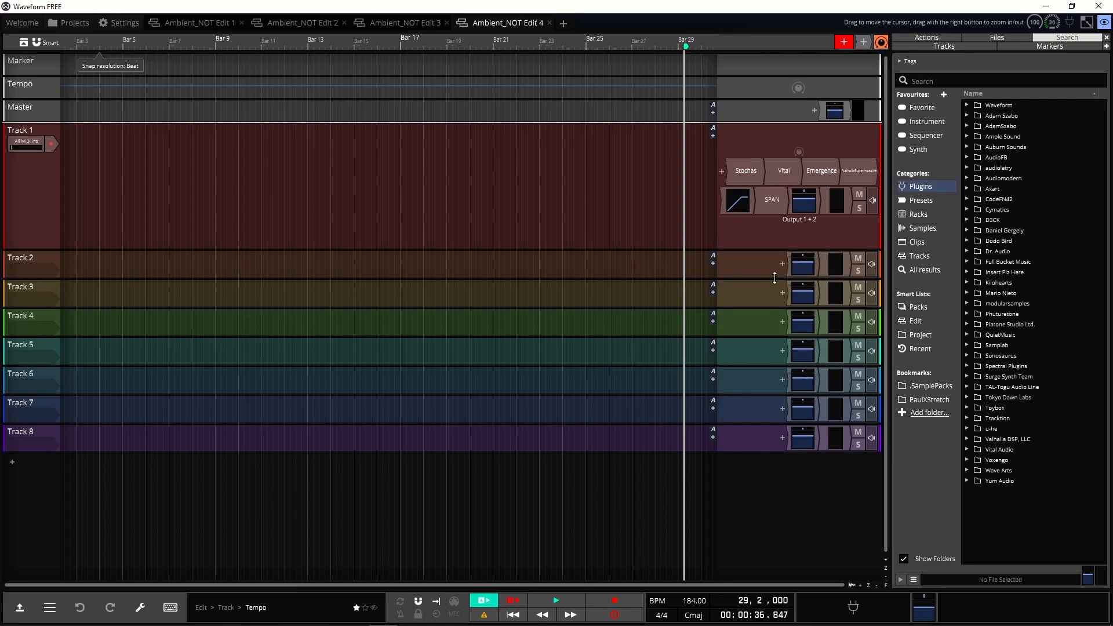
# Step: Inspect the Stochas sequencer and Vital synth on Track 1
pyautogui.doubleClick(746, 174)
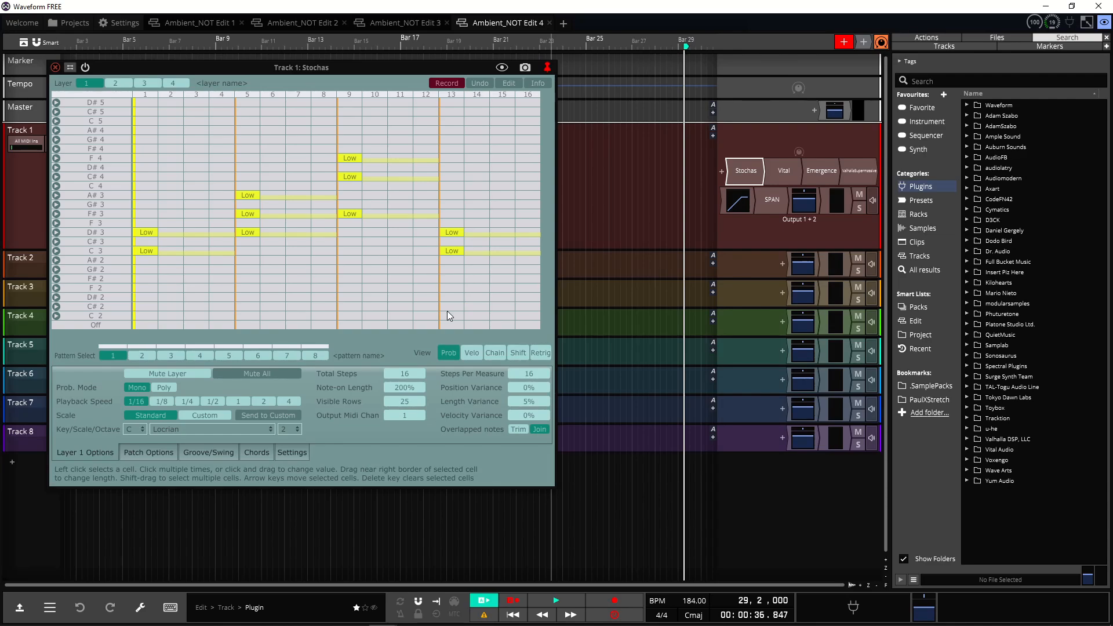
pyautogui.click(56, 68)
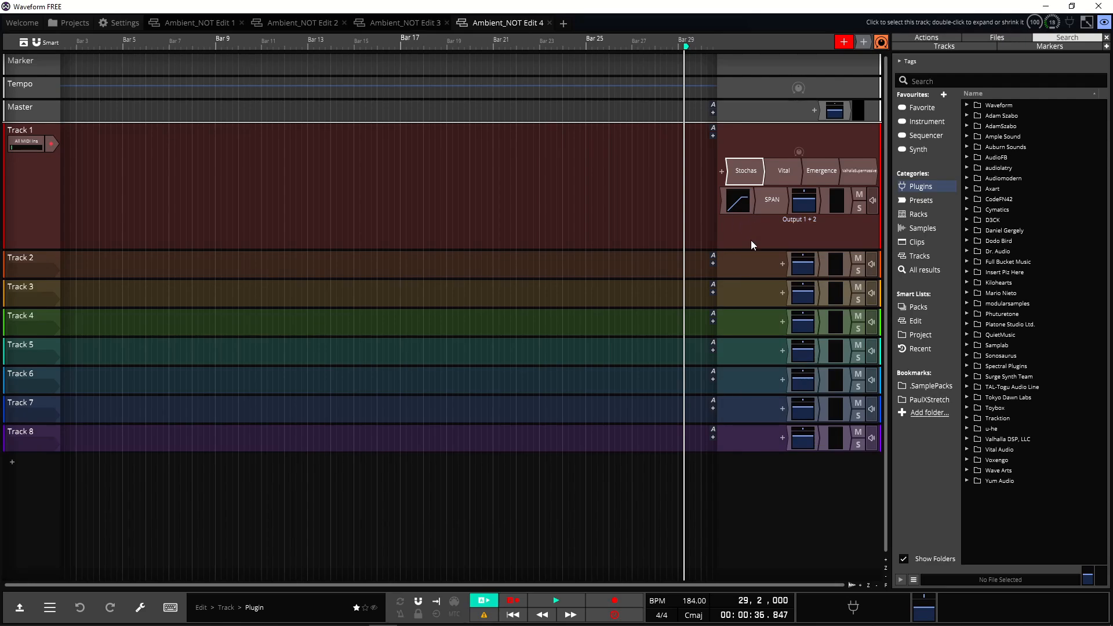
pyautogui.doubleClick(787, 177)
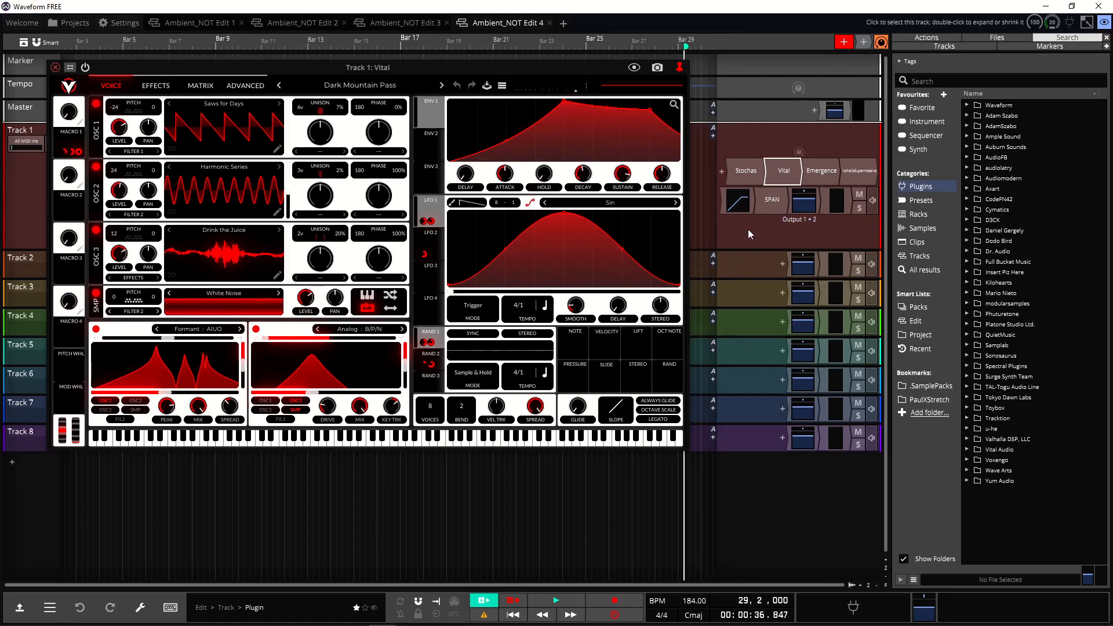
pyautogui.click(56, 68)
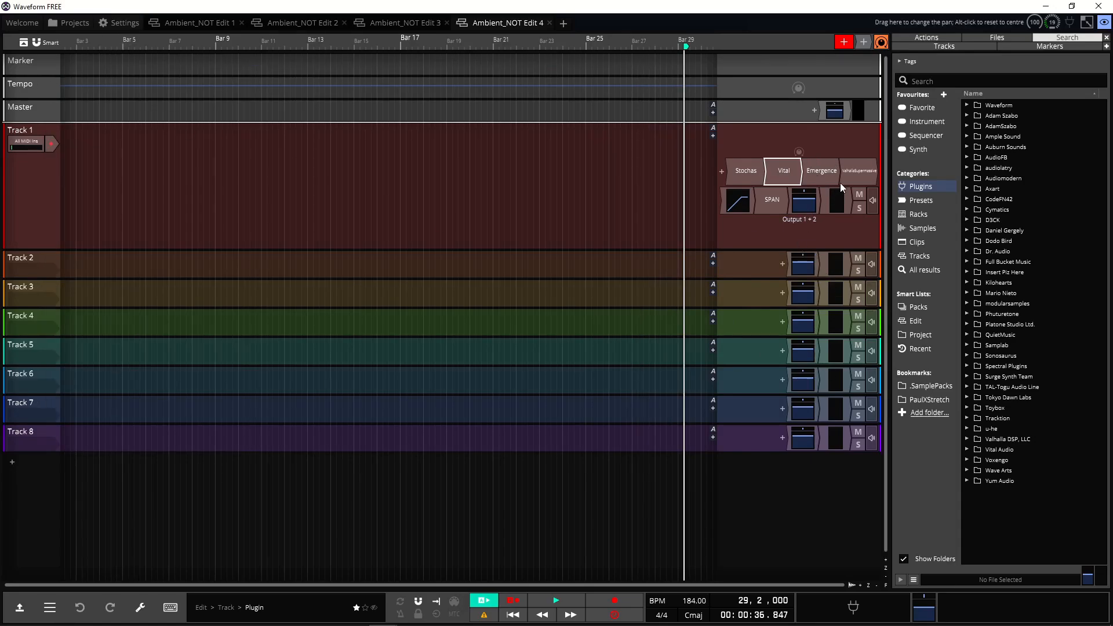
# Step: Open the Valhalla Supermassive plugin on Track 1, reposition its window, and close it
pyautogui.click(828, 172)
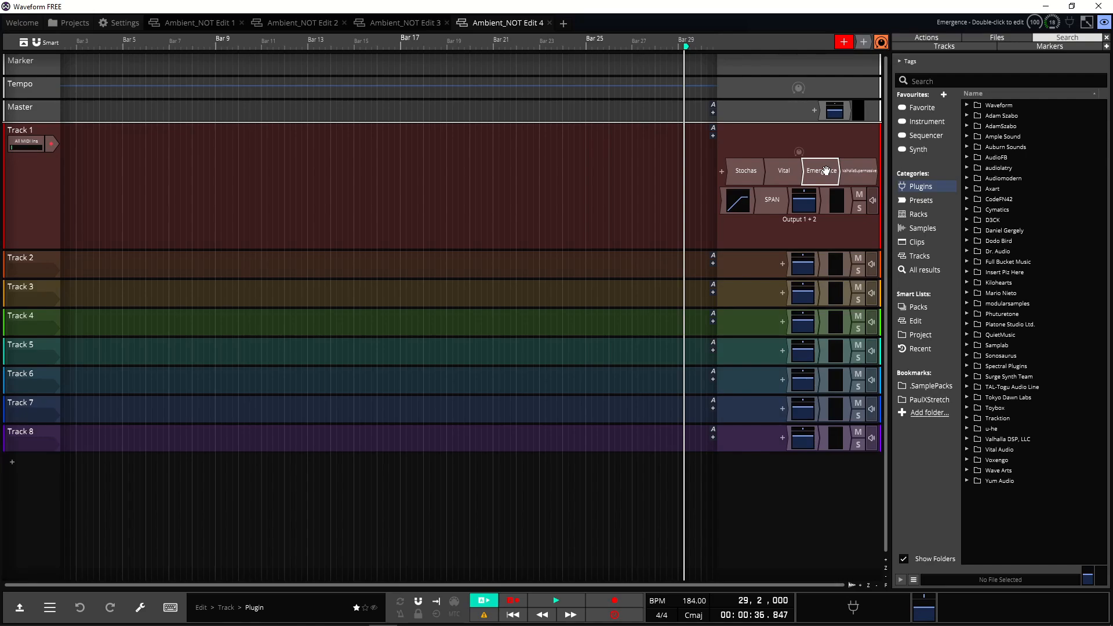
pyautogui.click(857, 172)
pyautogui.doubleClick(855, 181)
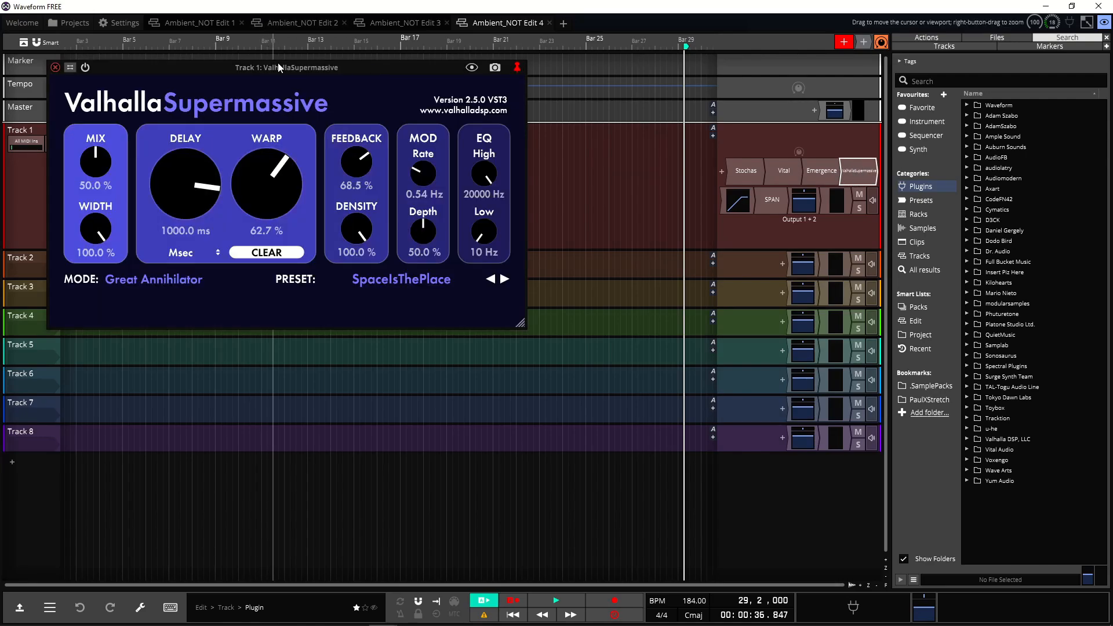
pyautogui.moveTo(275, 67); pyautogui.dragTo(582, 273)
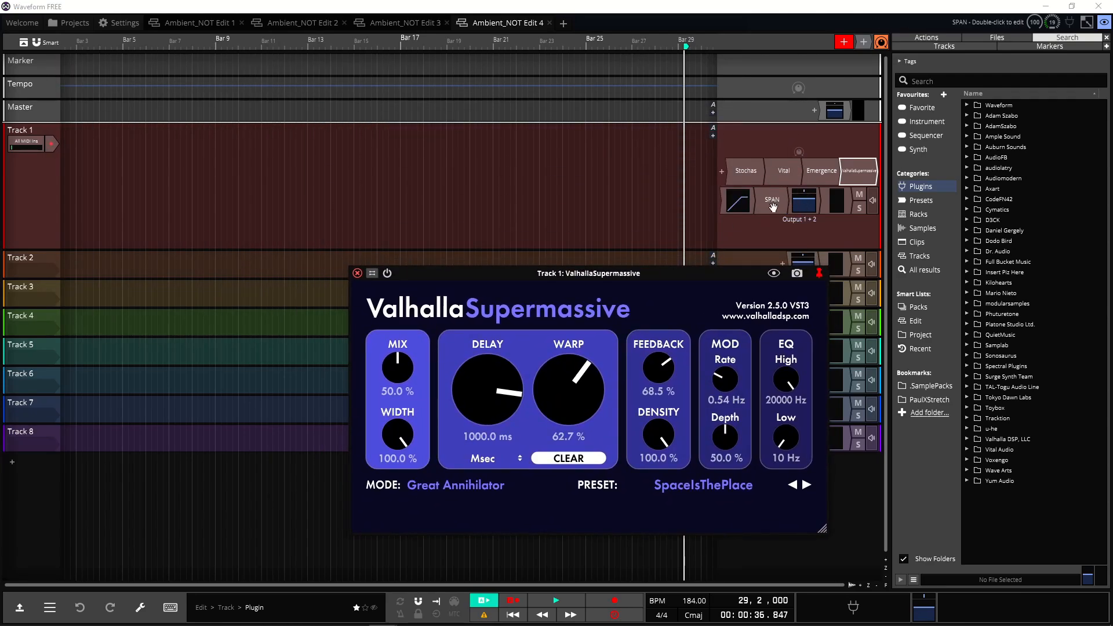
pyautogui.click(358, 273)
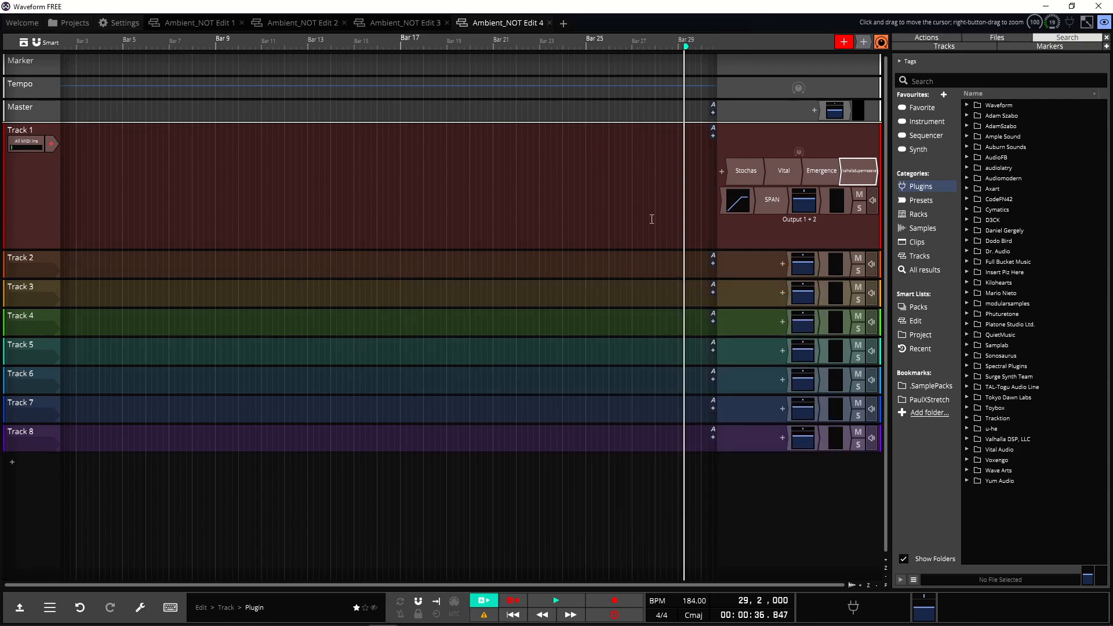
# Step: Open the SPAN analyzer on Track 1, switch its metering to LUFS-ML, and close it
pyautogui.doubleClick(771, 200)
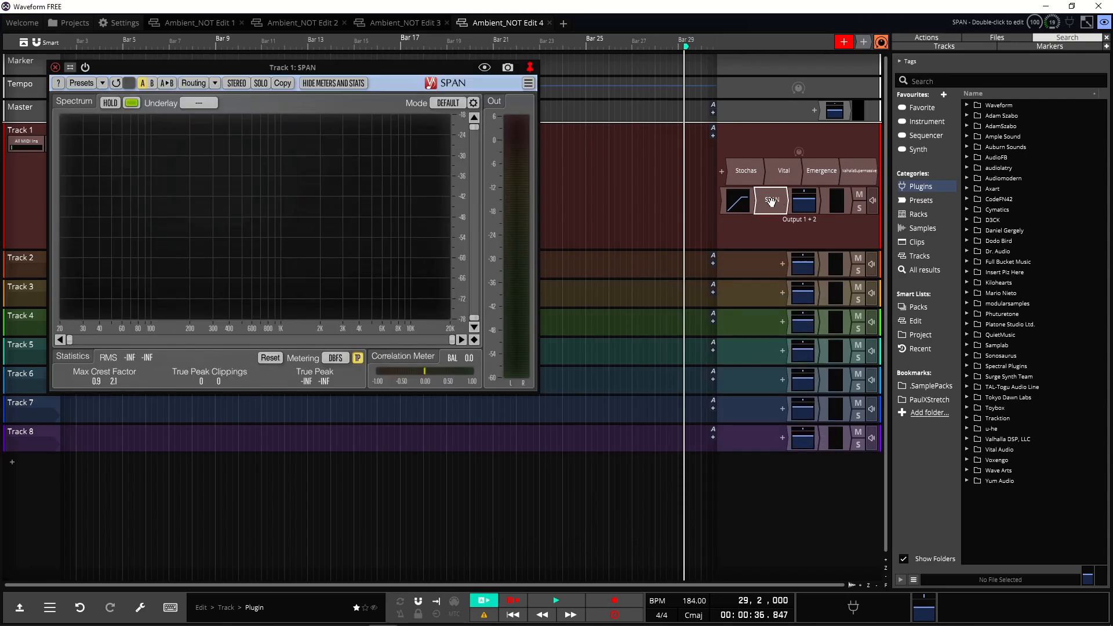
pyautogui.click(335, 357)
pyautogui.click(336, 308)
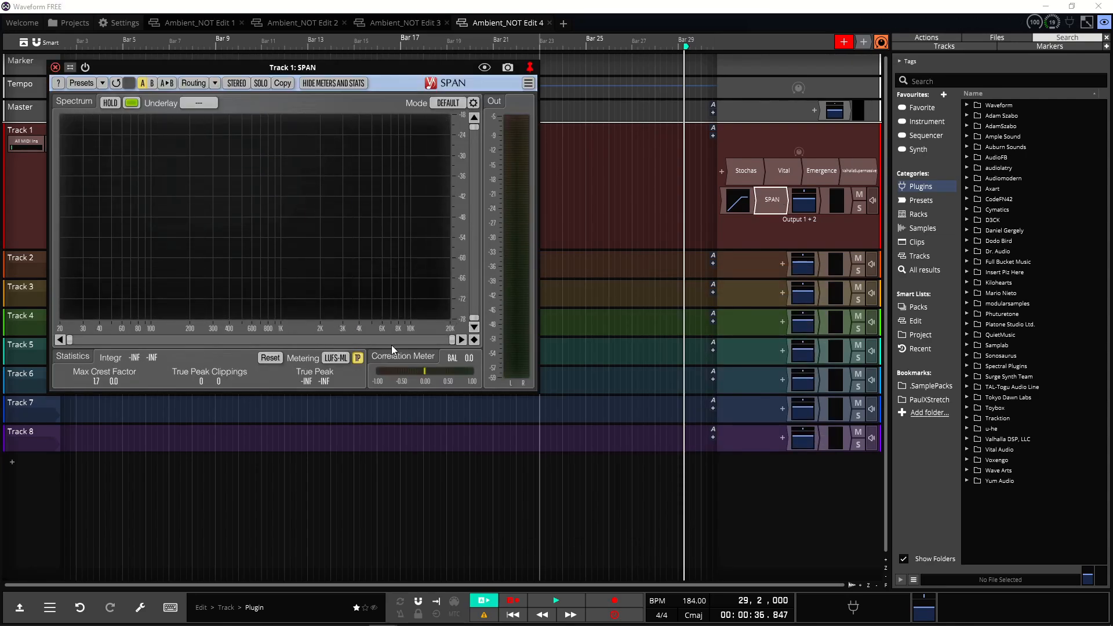
pyautogui.click(55, 68)
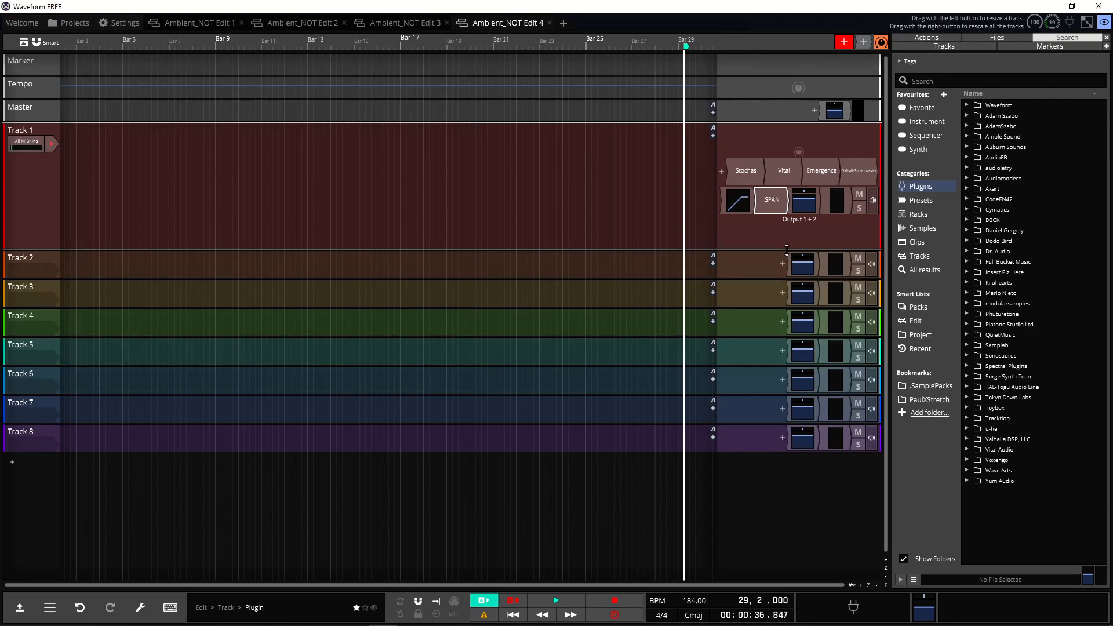
# Step: Open the limiter plugin on Track 1 and close it again
pyautogui.doubleClick(725, 203)
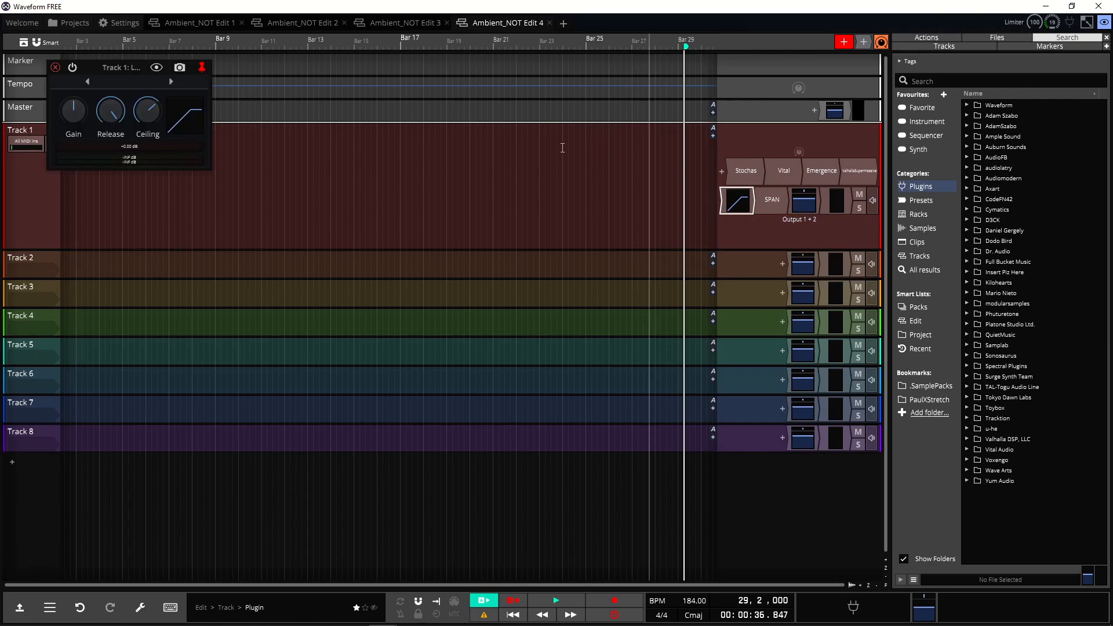
pyautogui.click(55, 67)
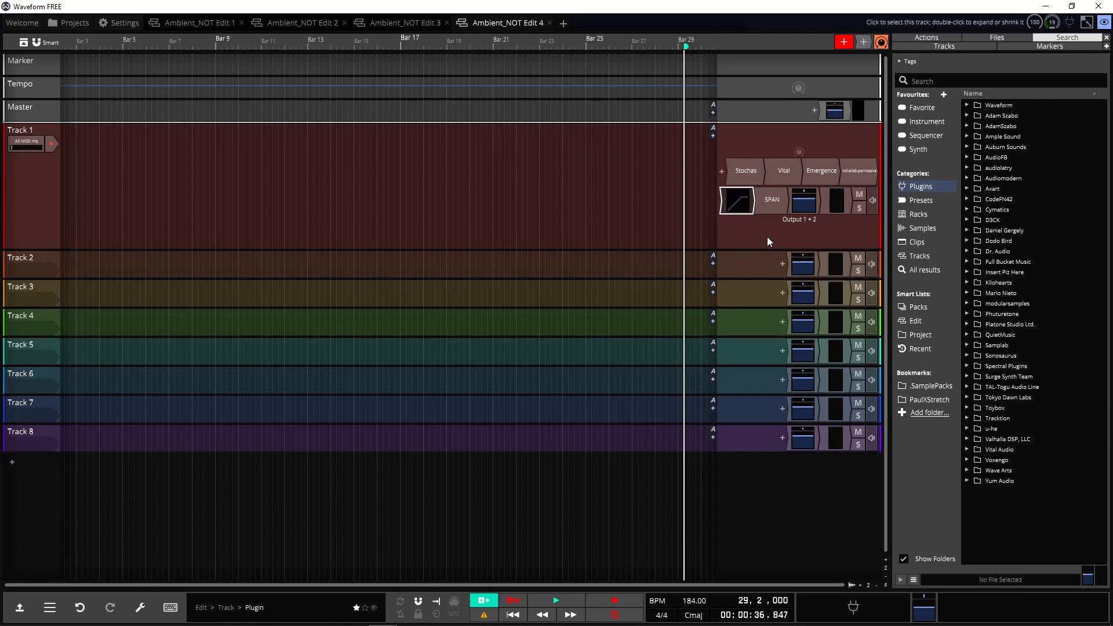
# Step: Open the Stochas sequencer, reposition its window, and try to set the scale to Major Pentatonic
pyautogui.doubleClick(746, 171)
pyautogui.moveTo(313, 76); pyautogui.dragTo(295, 58)
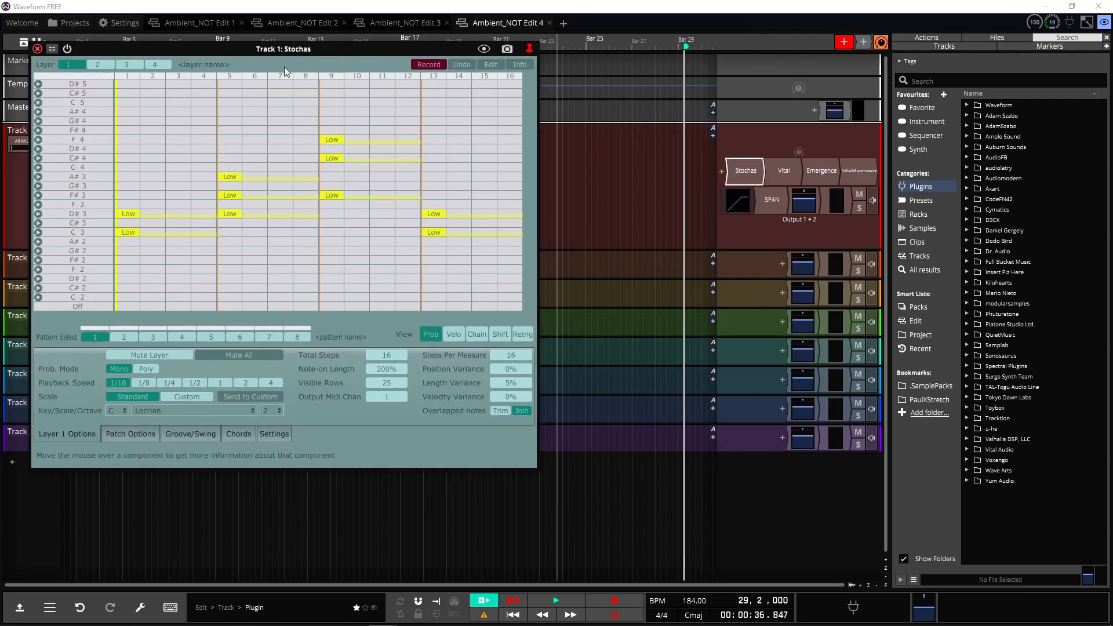
pyautogui.click(169, 409)
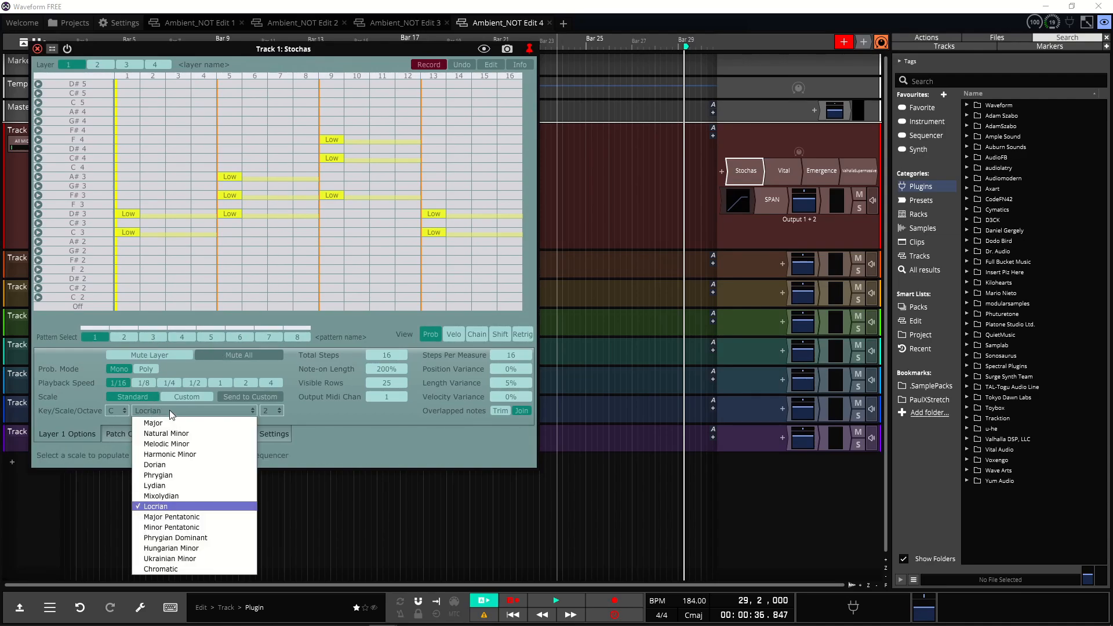
pyautogui.click(172, 507)
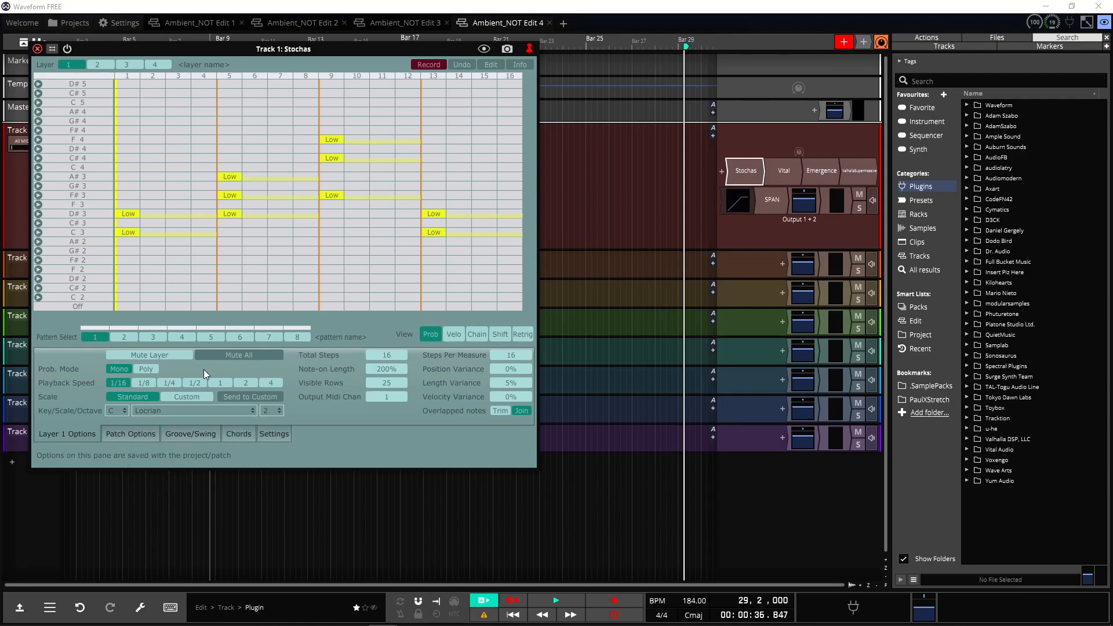
# Step: Draw a Maj7b3 chord on the C3 row at step 1 in Stochas and adjust its length
pyautogui.click(249, 436)
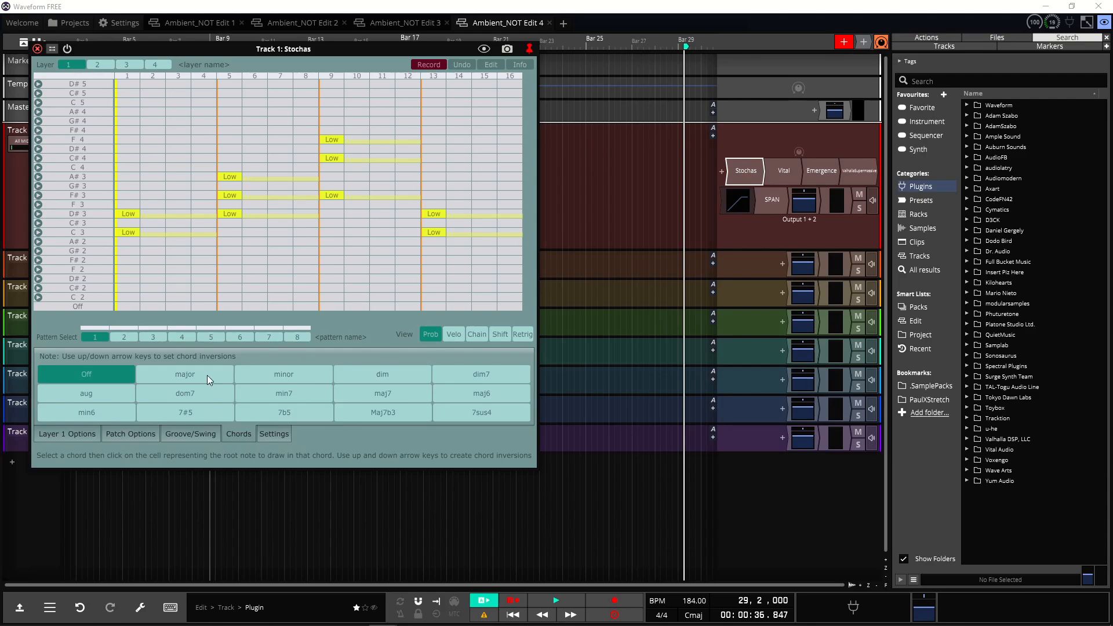
pyautogui.click(384, 412)
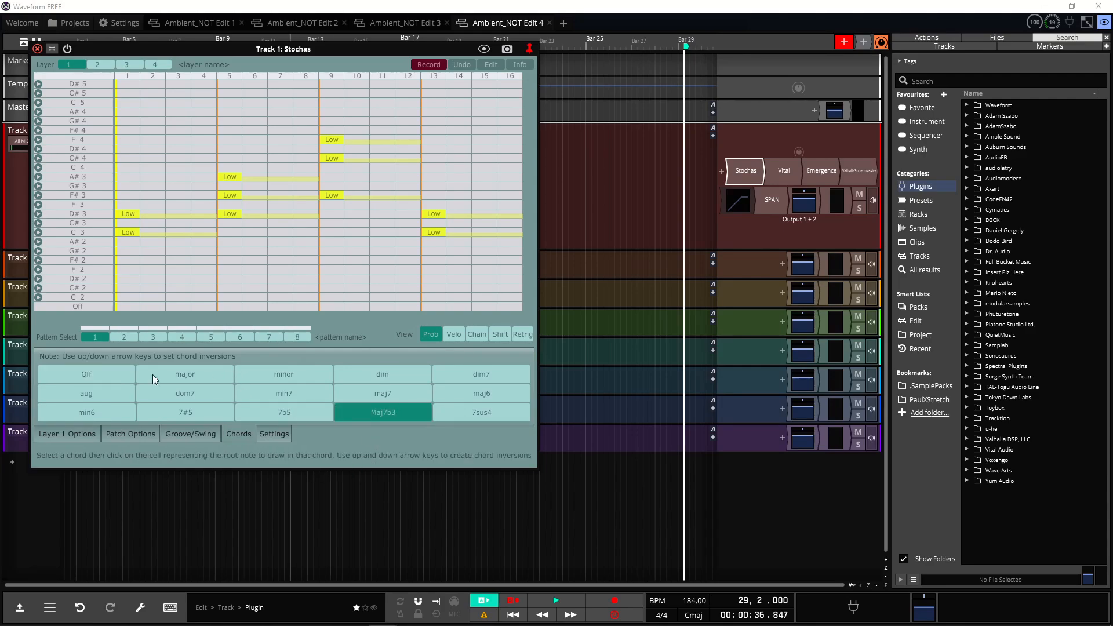
pyautogui.click(133, 234)
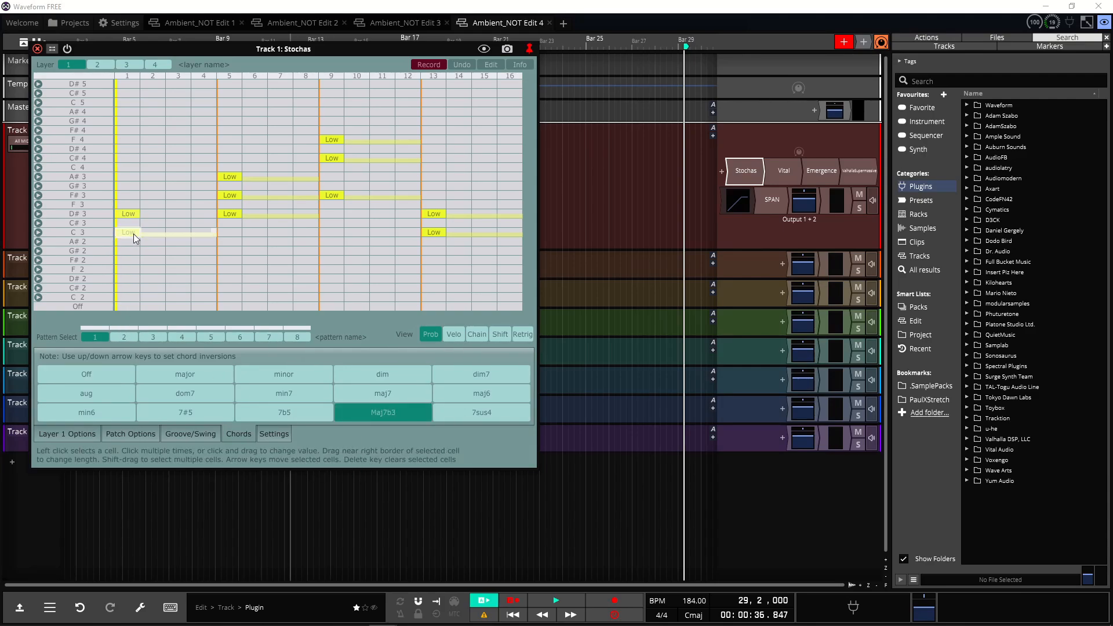
pyautogui.moveTo(137, 235); pyautogui.dragTo(163, 230)
pyautogui.moveTo(113, 234); pyautogui.dragTo(216, 231)
pyautogui.click(127, 234)
pyautogui.click(135, 234)
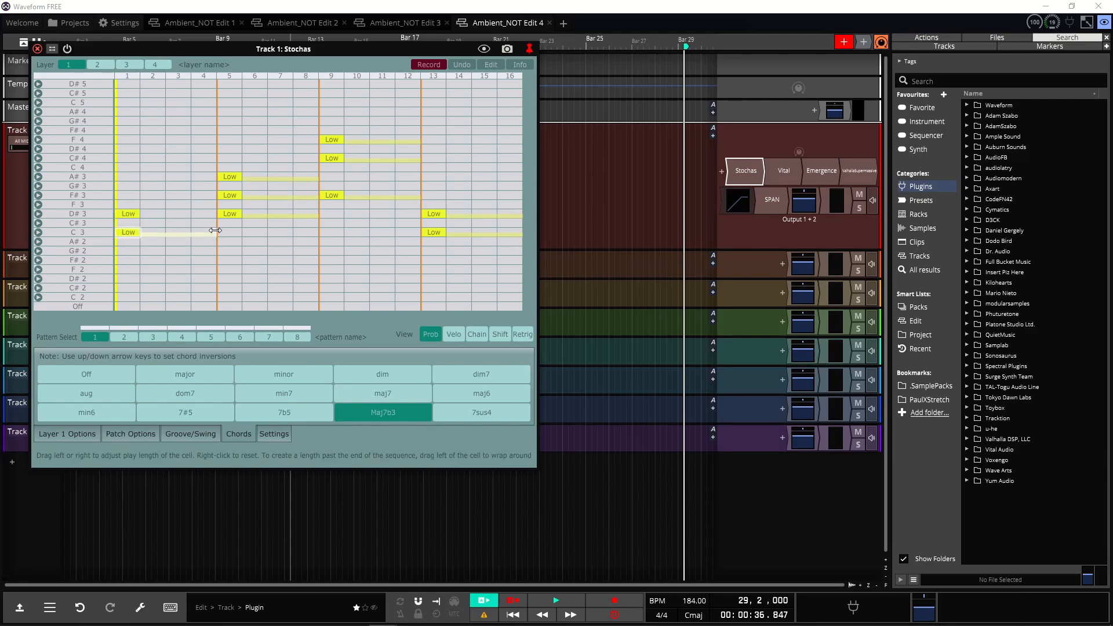
# Step: Select the F#3 note at step 9, return to Layer 1 Options, and close Stochas
pyautogui.click(327, 195)
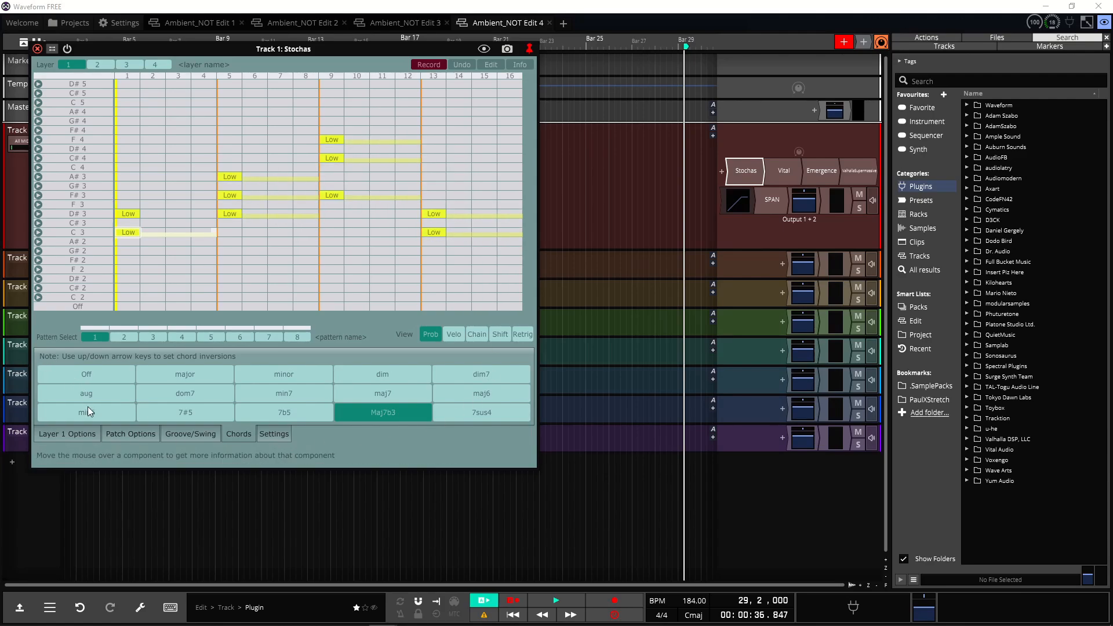
pyautogui.click(77, 435)
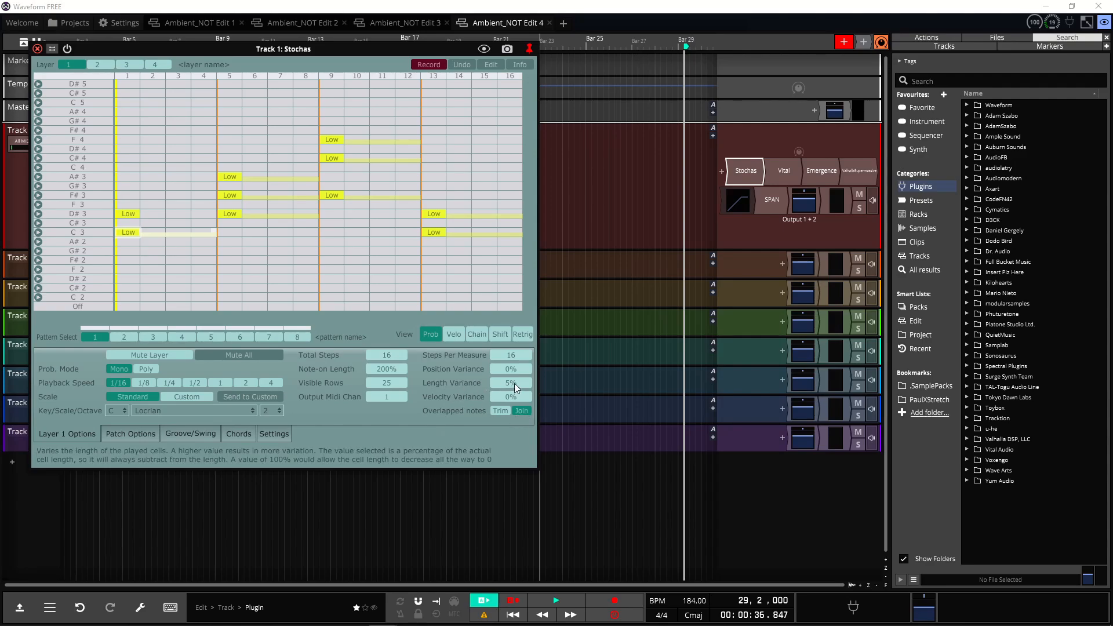
pyautogui.click(38, 49)
# Step: Open Vital on Track 1, load the Theremin preset from its preset browser, and close the synth
pyautogui.doubleClick(779, 173)
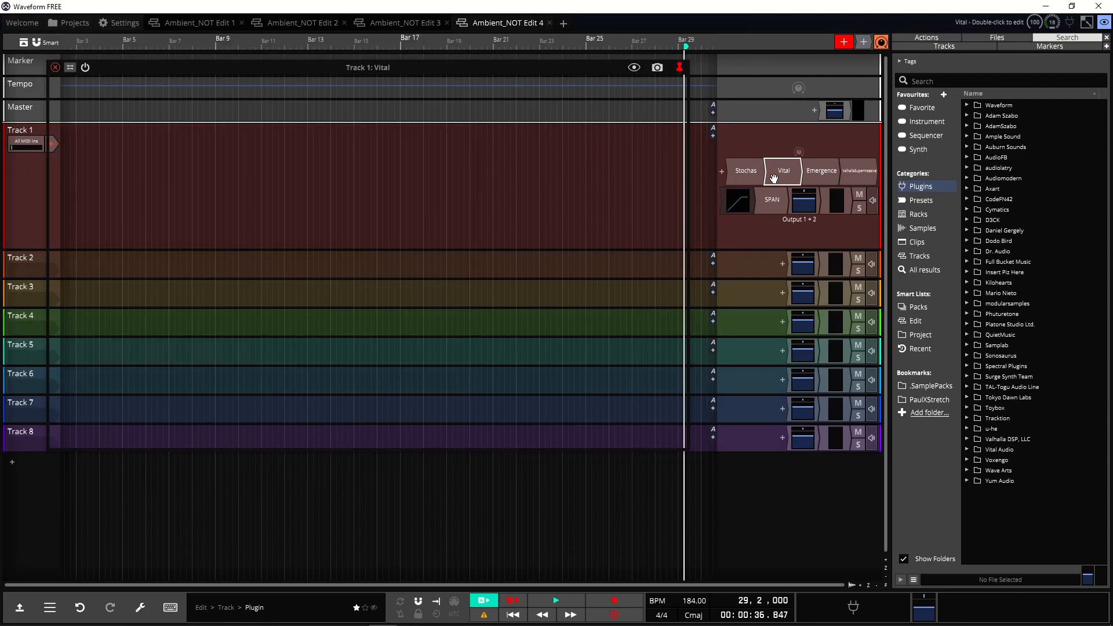
pyautogui.click(347, 87)
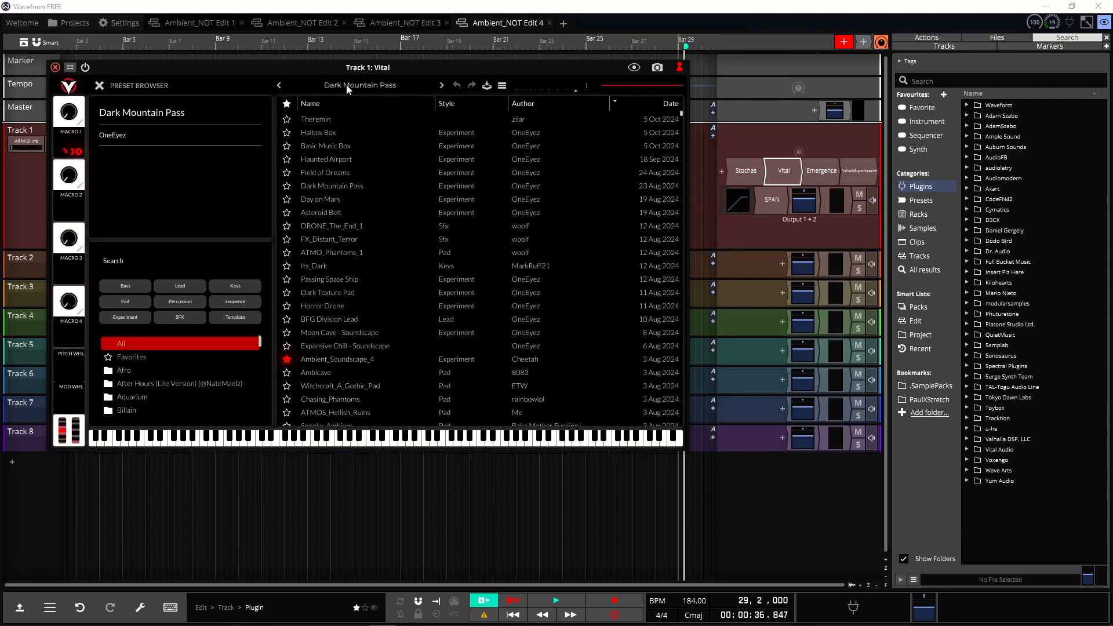
pyautogui.click(321, 120)
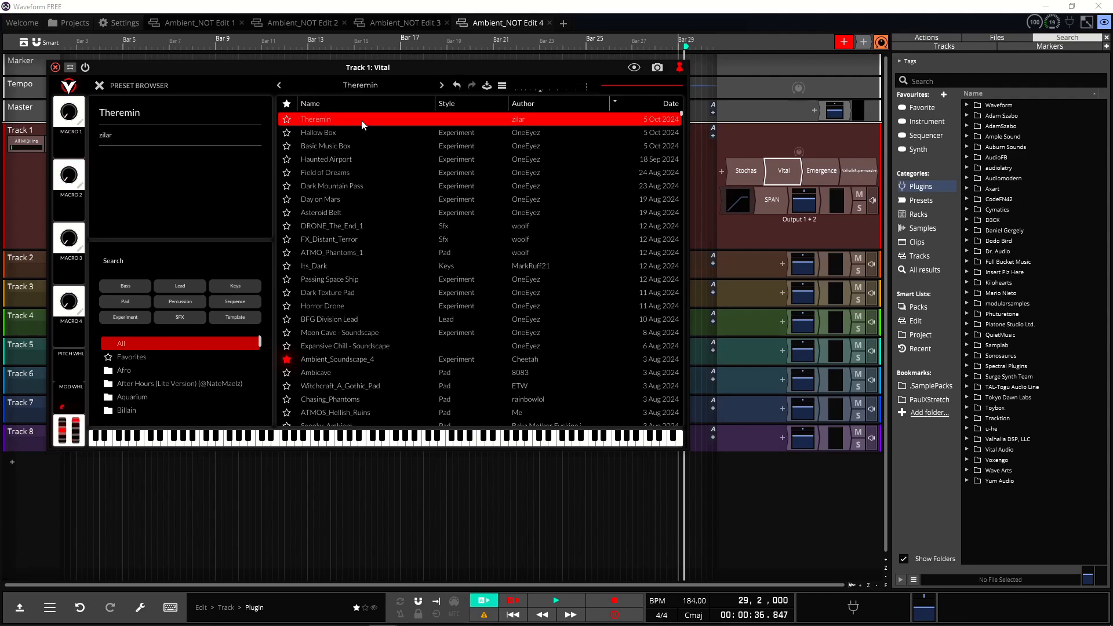
pyautogui.click(100, 87)
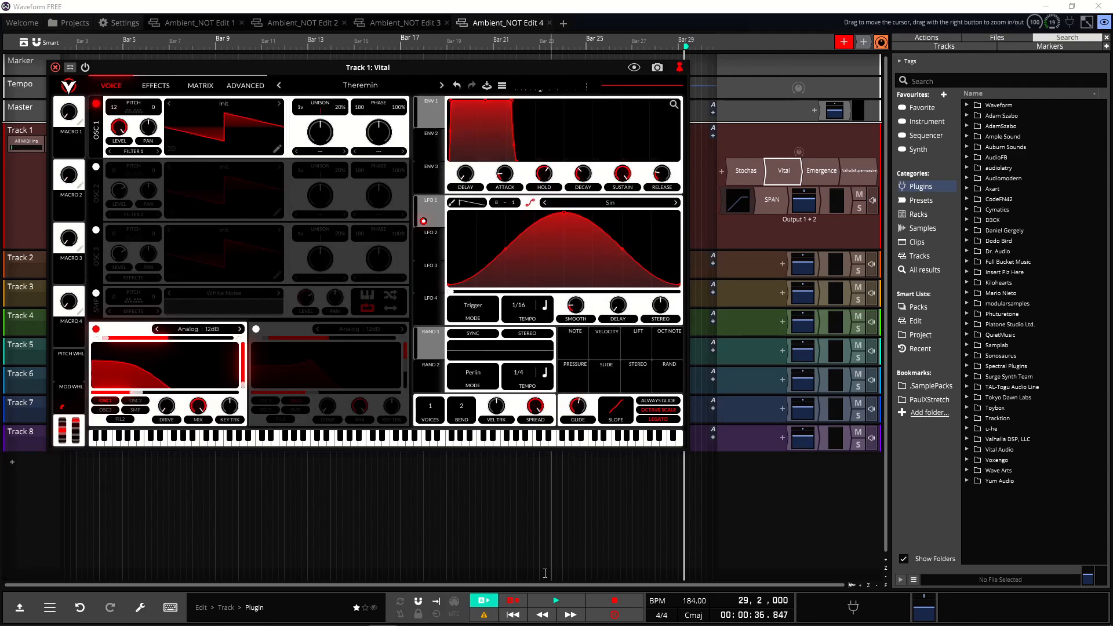
pyautogui.click(56, 67)
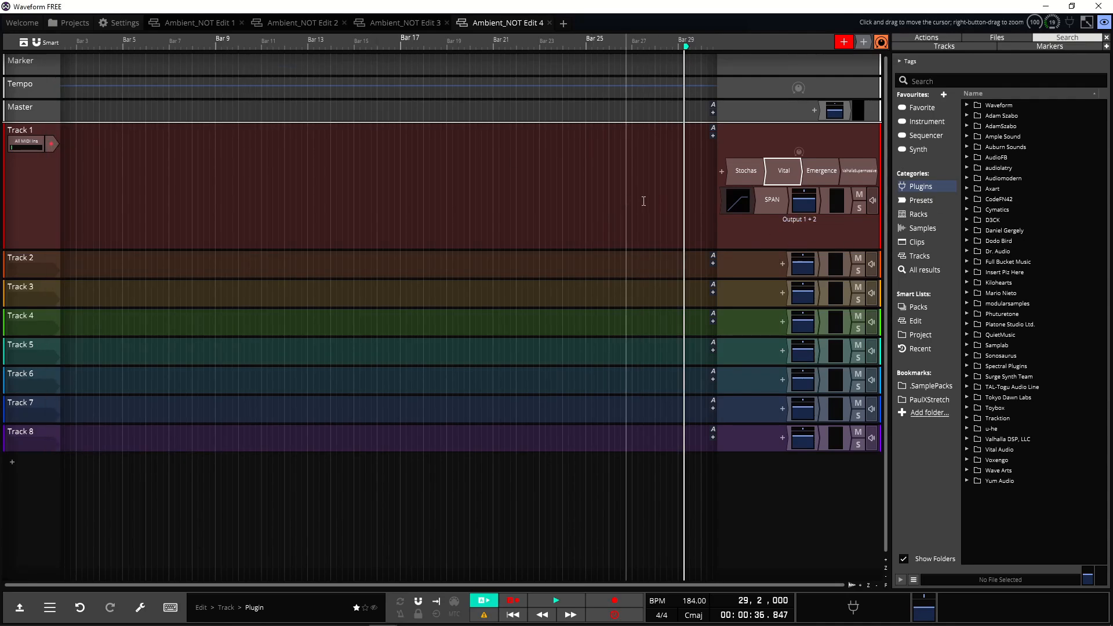
# Step: Open the Emergence plugin and examine its output volume and stream pitch controls before closing it
pyautogui.doubleClick(822, 171)
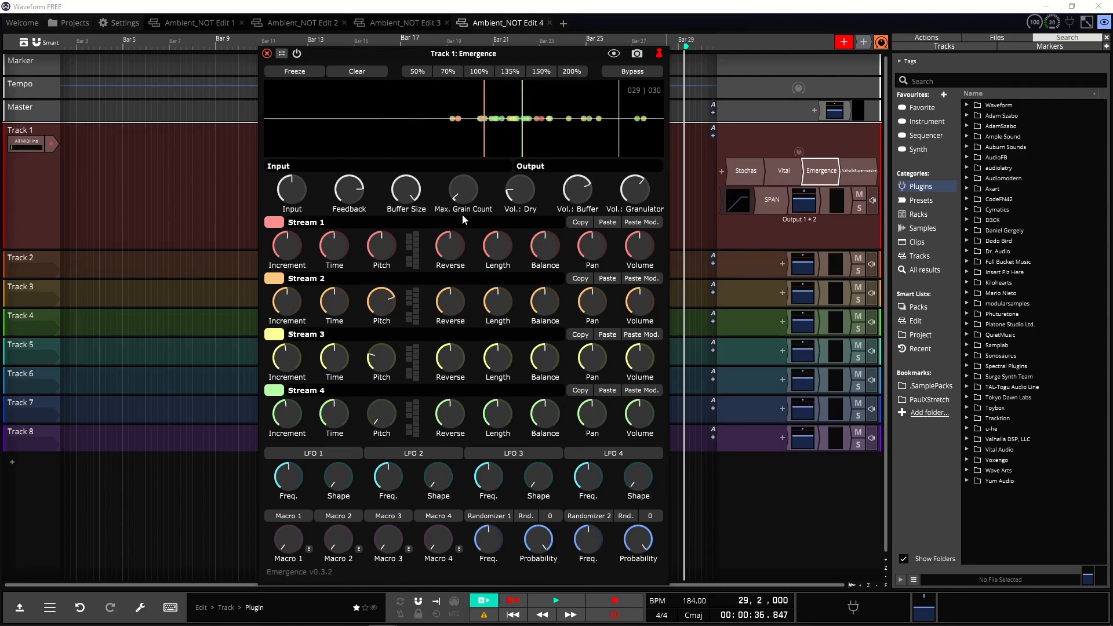
pyautogui.moveTo(519, 211)
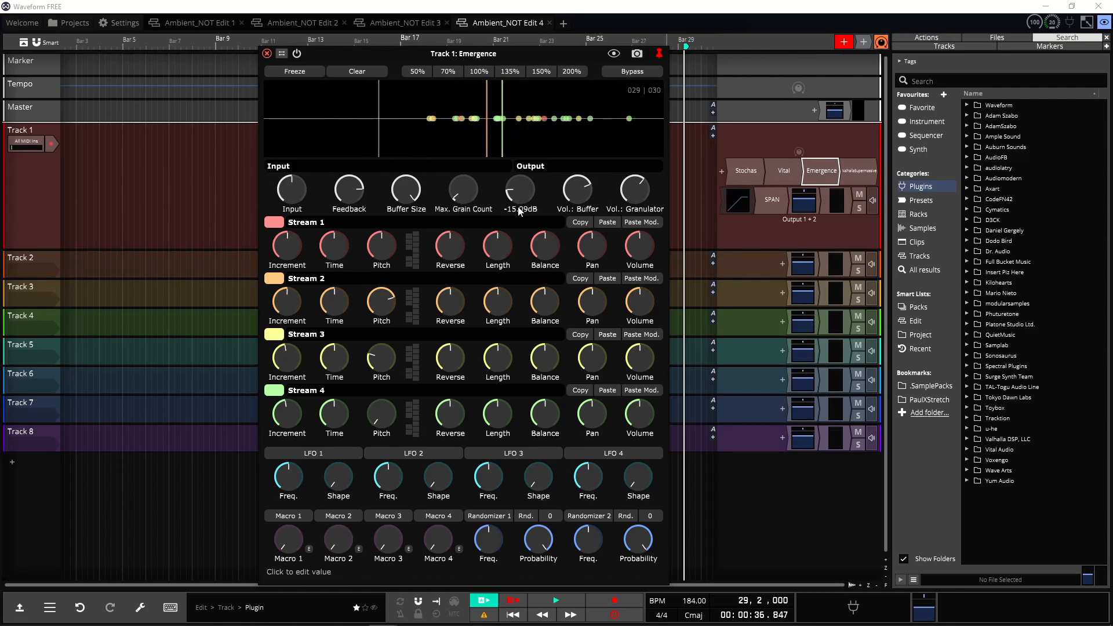
pyautogui.moveTo(572, 194)
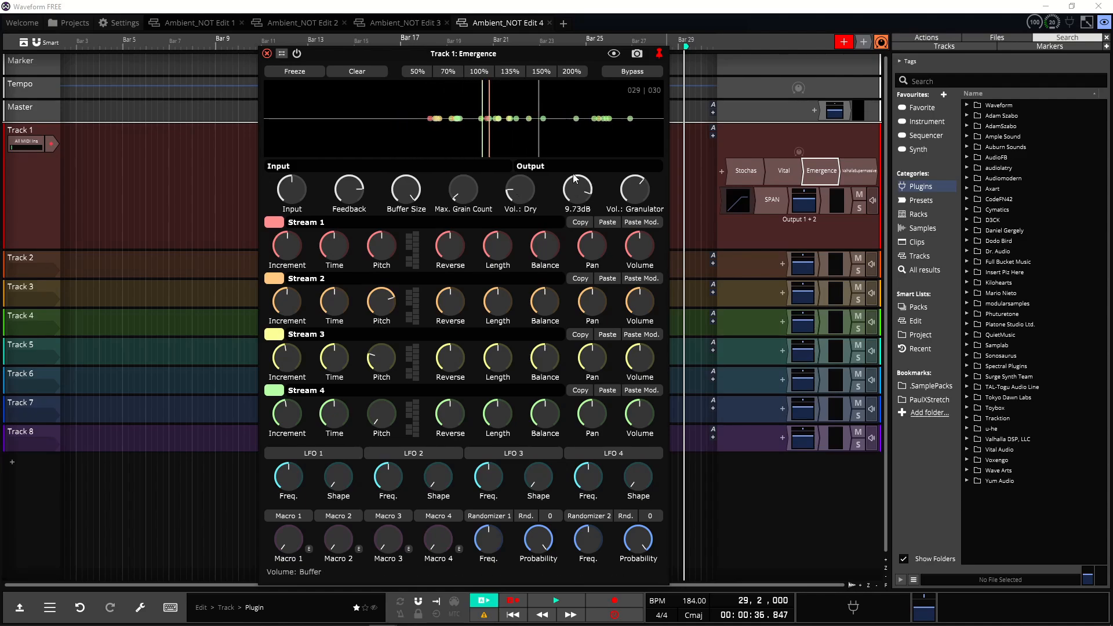
pyautogui.moveTo(631, 187)
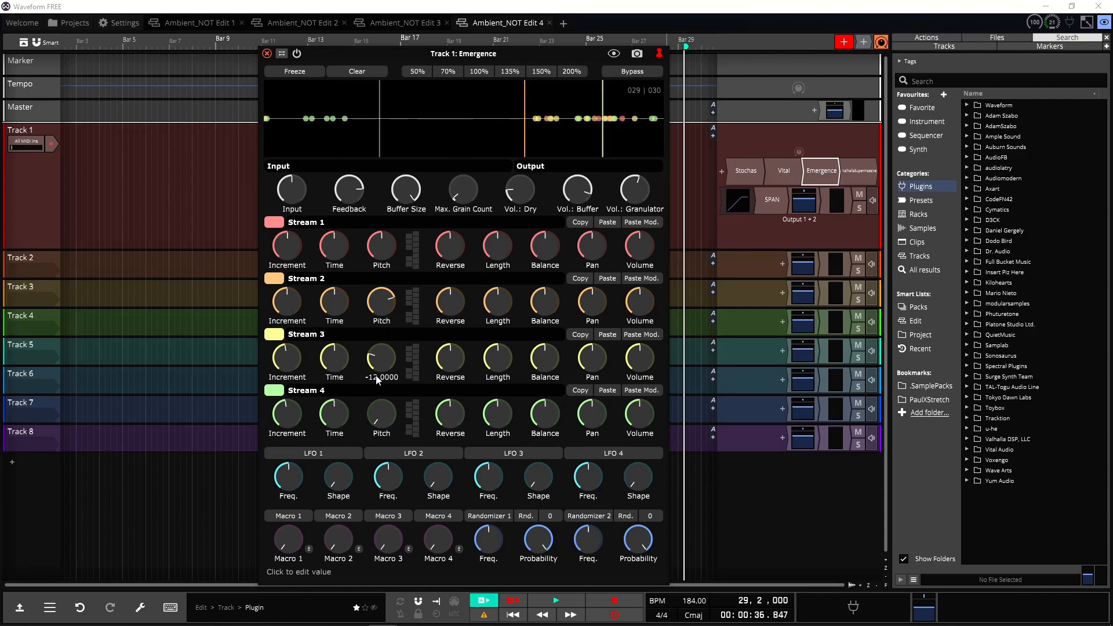
pyautogui.moveTo(391, 437)
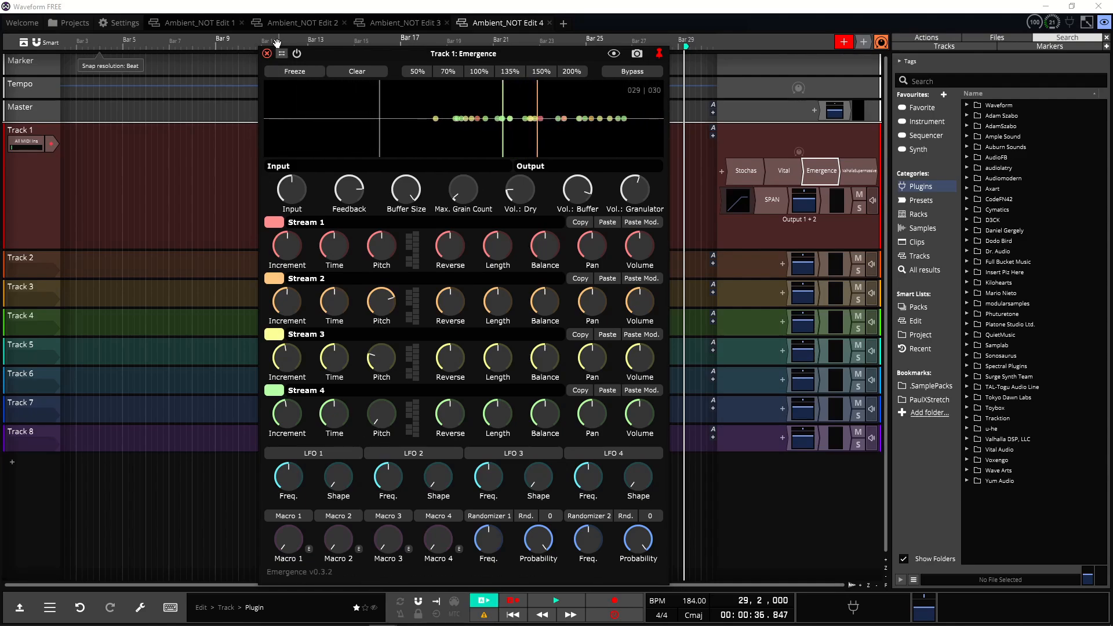
pyautogui.click(266, 53)
# Step: Load the Reverbs > Z-Massive > SpaceIsThePlace preset in Valhalla Supermassive and close the plugin
pyautogui.doubleClick(859, 174)
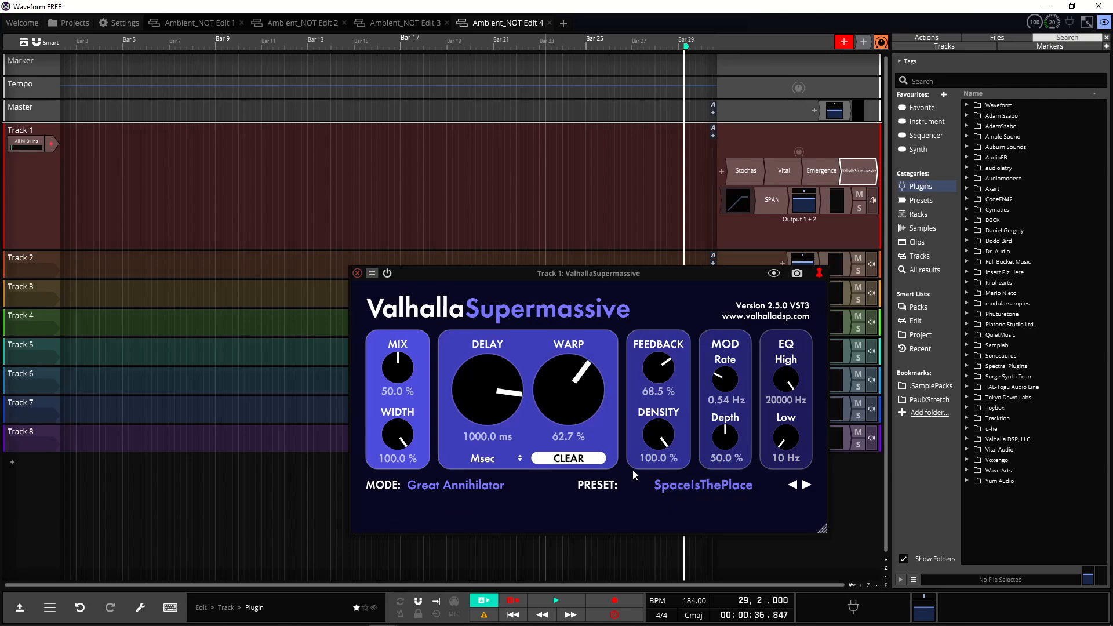
pyautogui.click(710, 491)
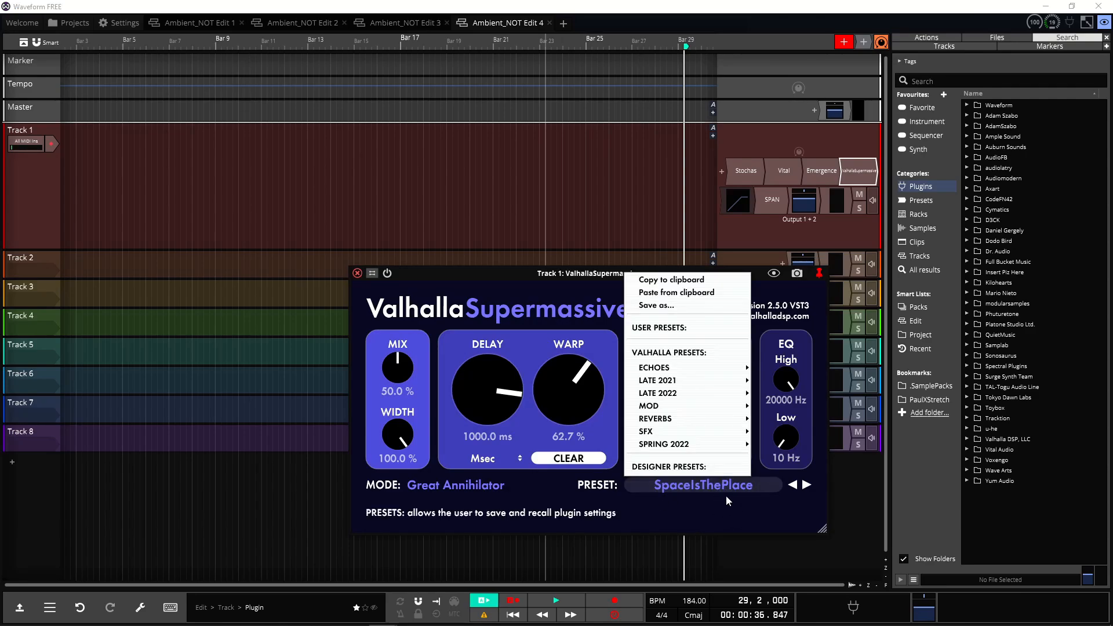
pyautogui.moveTo(667, 418)
pyautogui.moveTo(783, 421)
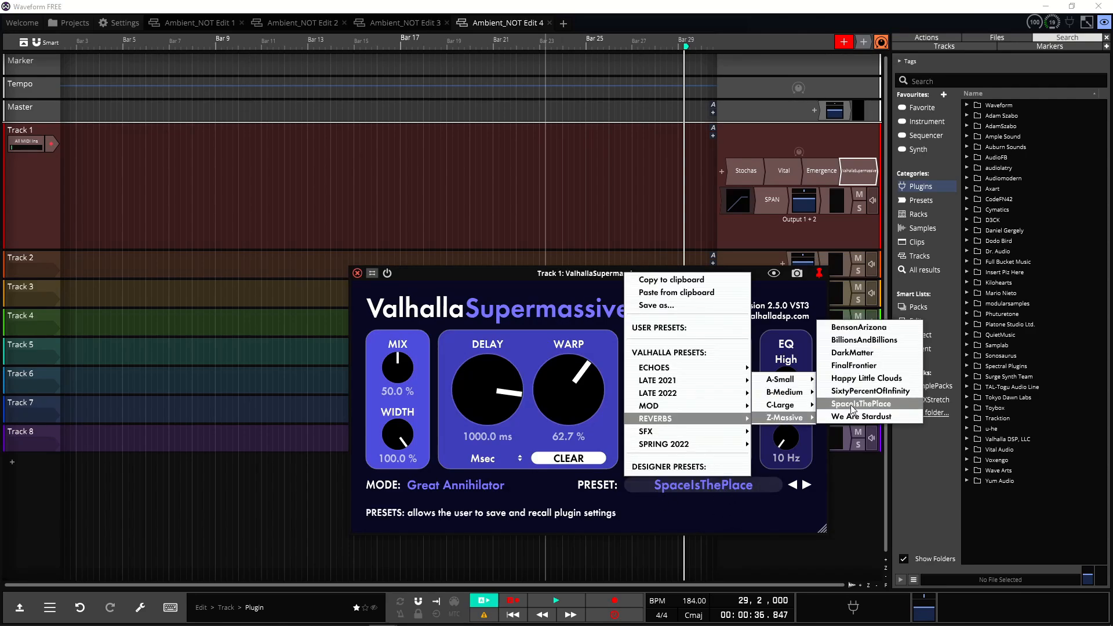
pyautogui.click(852, 405)
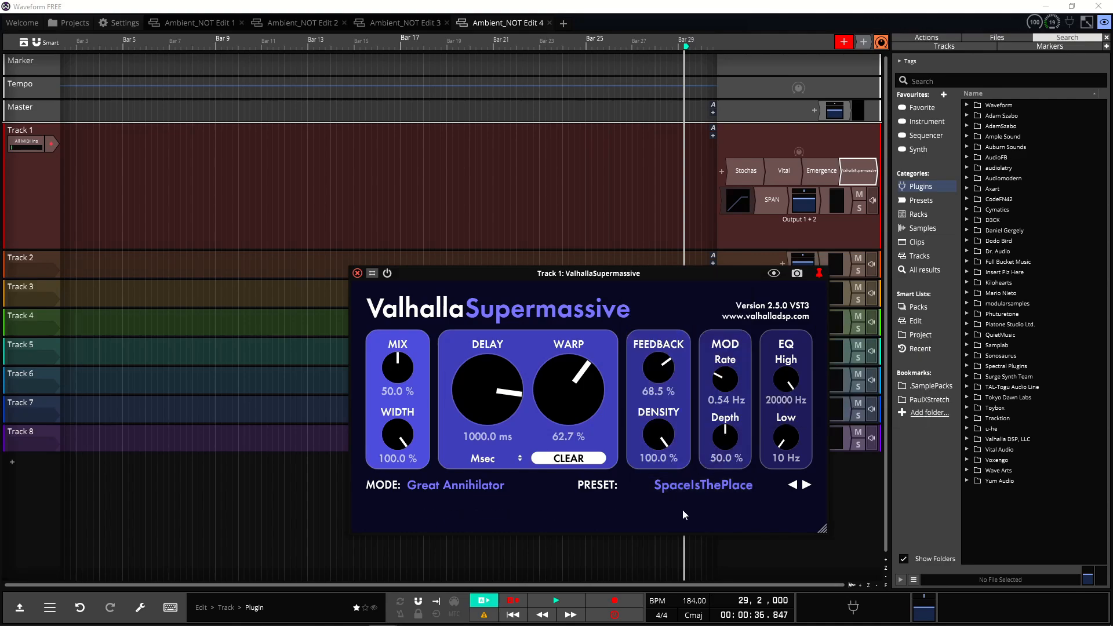
pyautogui.click(357, 272)
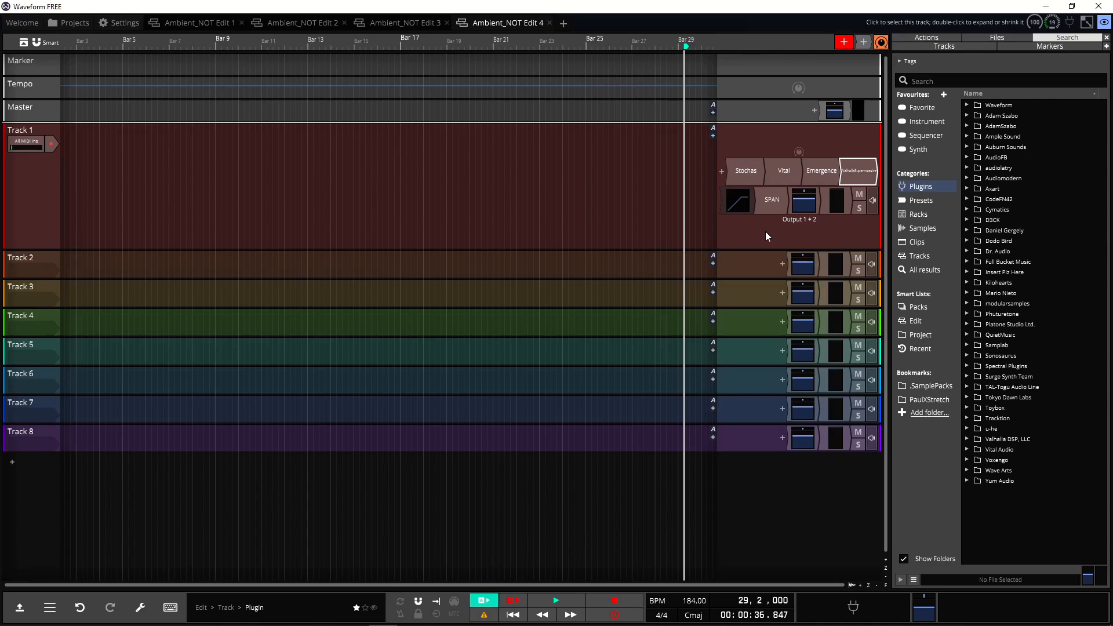
# Step: Play the edit briefly and stop playback
pyautogui.click(550, 599)
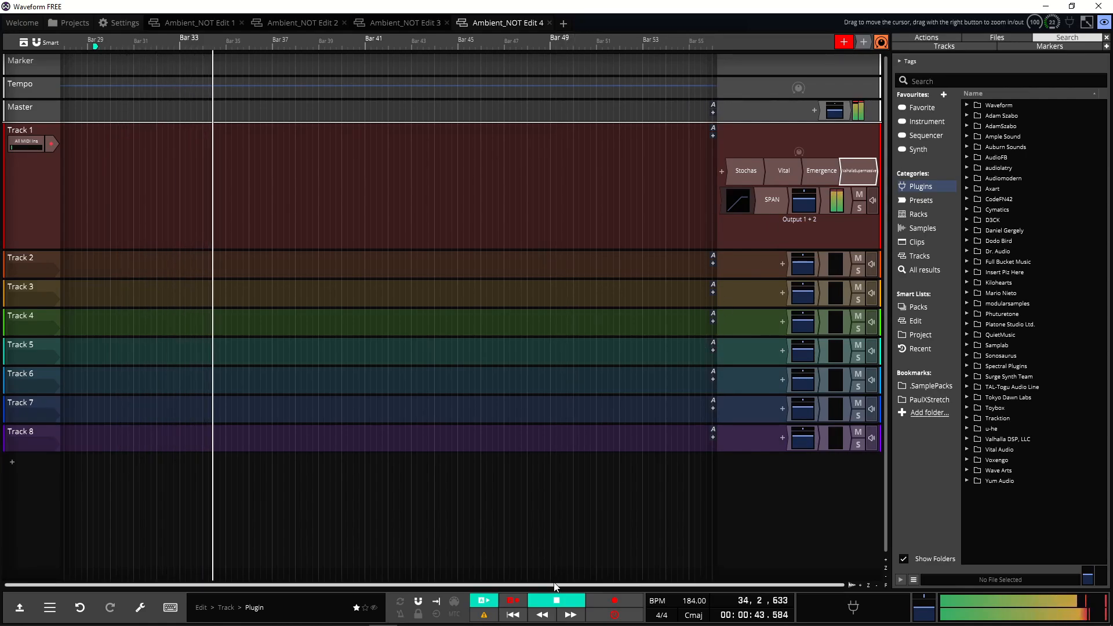
pyautogui.press('space')
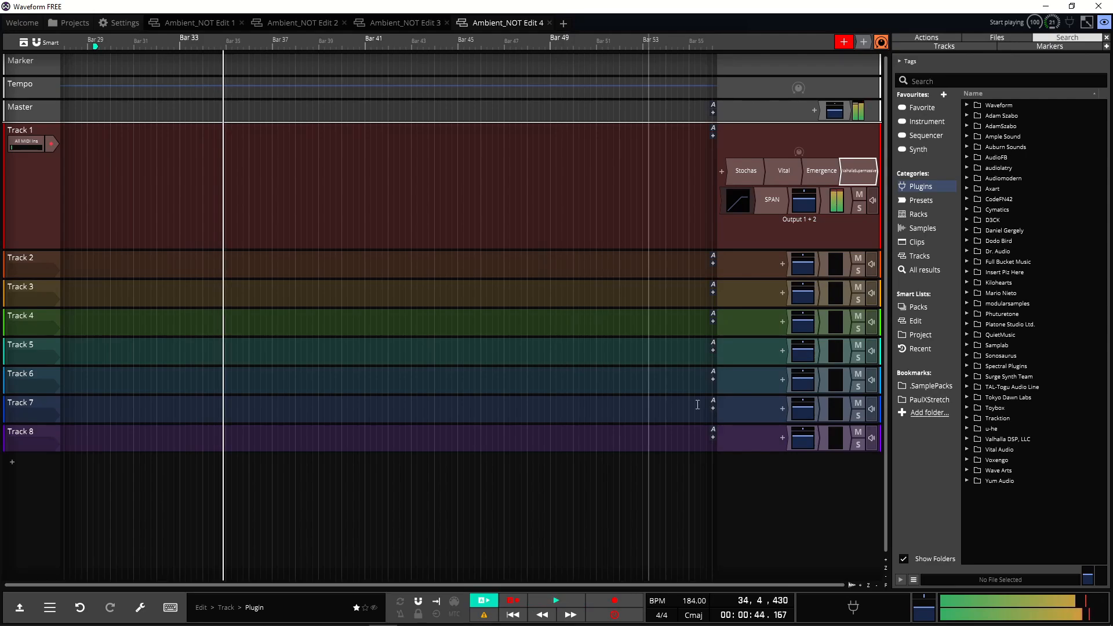
# Step: Open Emergence and the SPAN analyzer on Track 1, reset the audio engine, and close SPAN
pyautogui.doubleClick(826, 172)
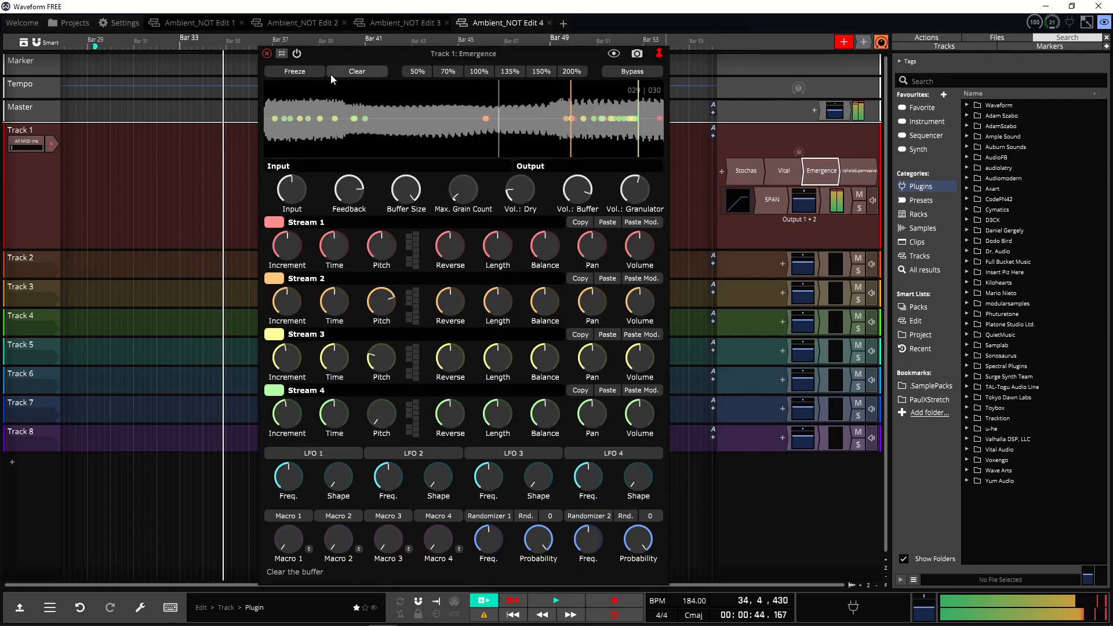
pyautogui.doubleClick(761, 197)
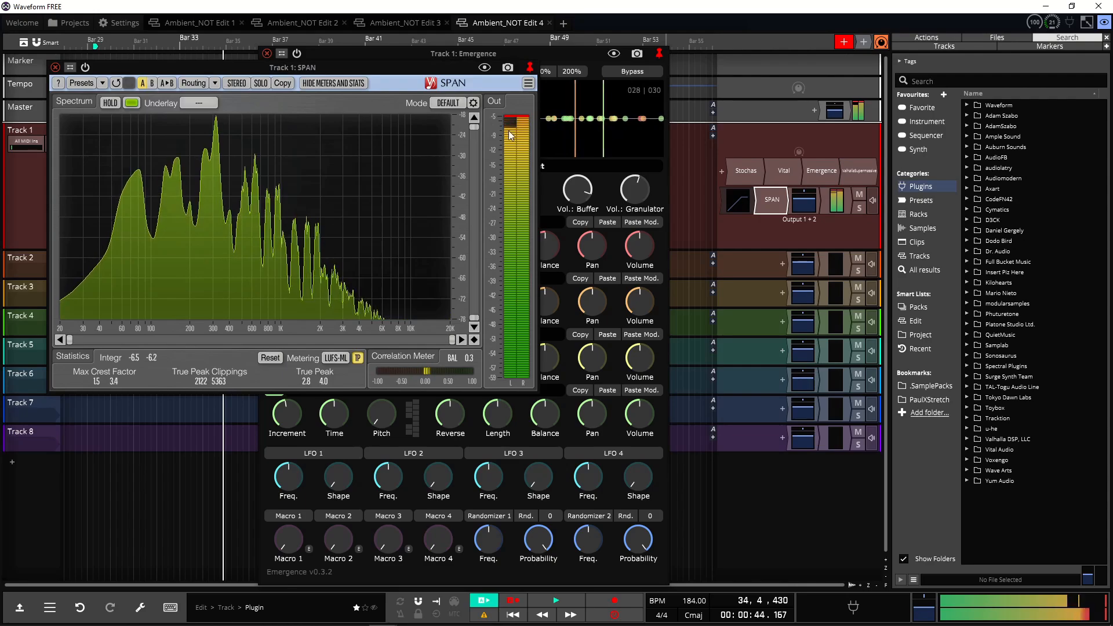
pyautogui.click(484, 616)
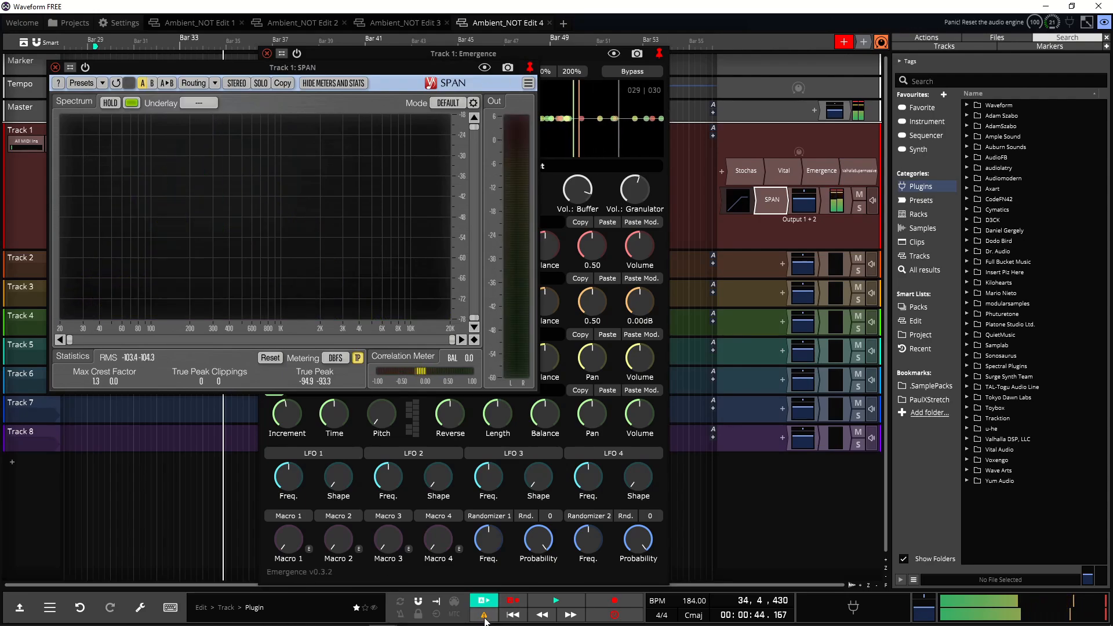
pyautogui.click(55, 67)
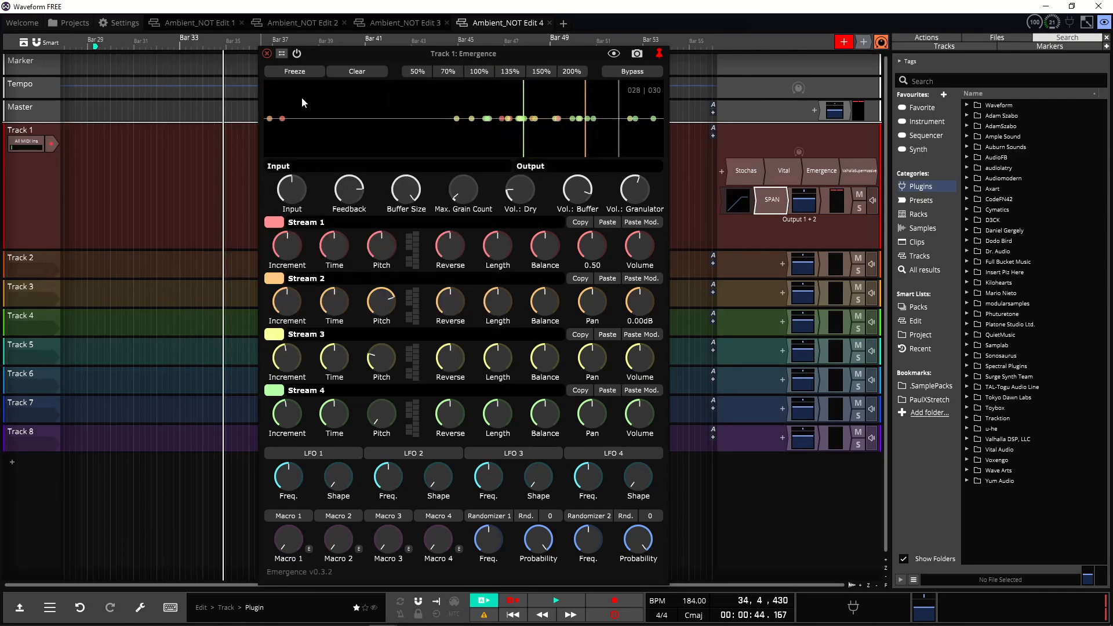
# Step: Open the limiter on Track 1, try editing its ceiling value, and close the limiter
pyautogui.doubleClick(737, 202)
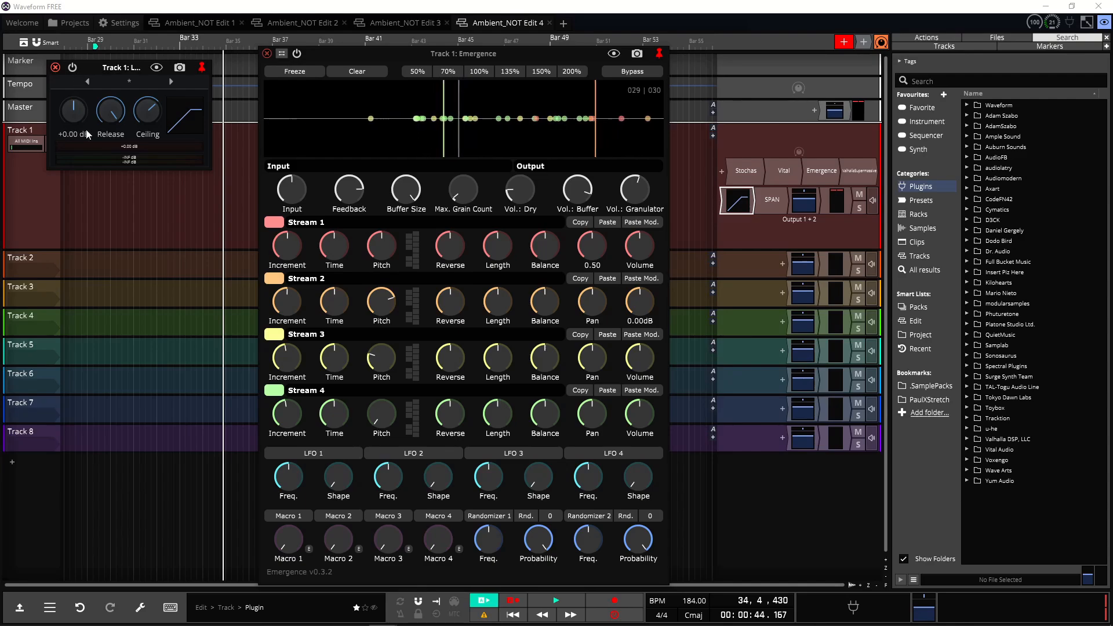
pyautogui.moveTo(157, 116)
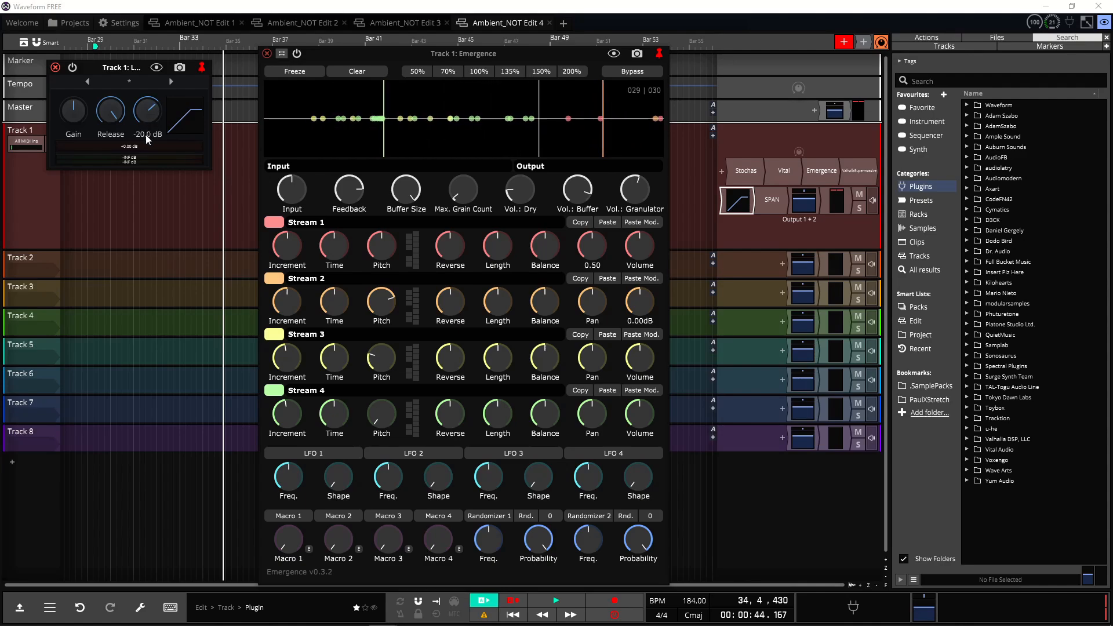
pyautogui.doubleClick(144, 135)
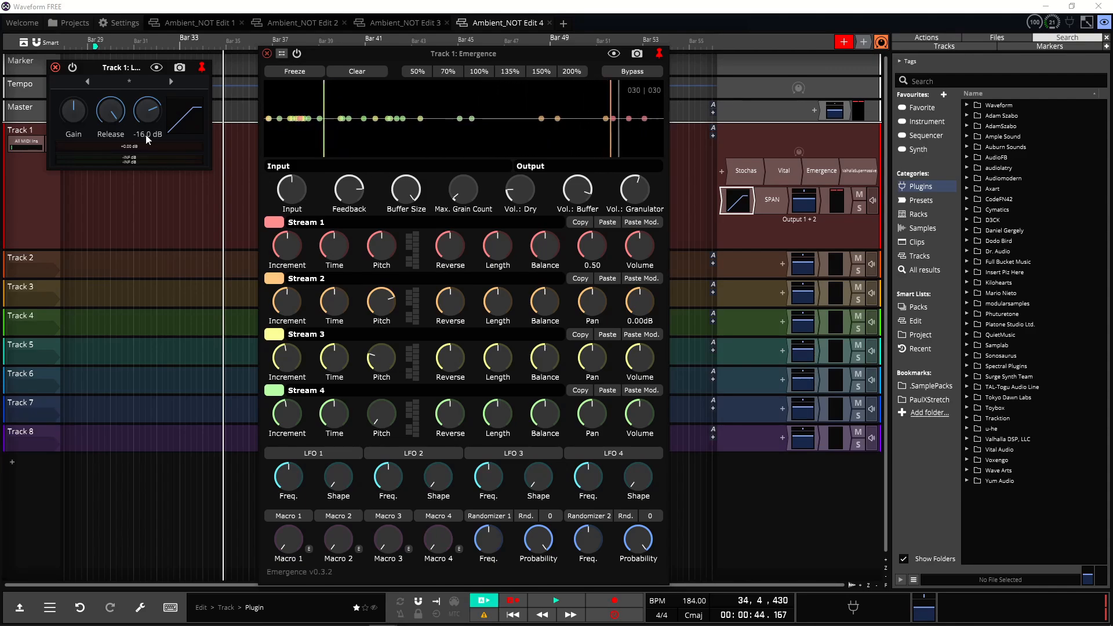
pyautogui.doubleClick(145, 135)
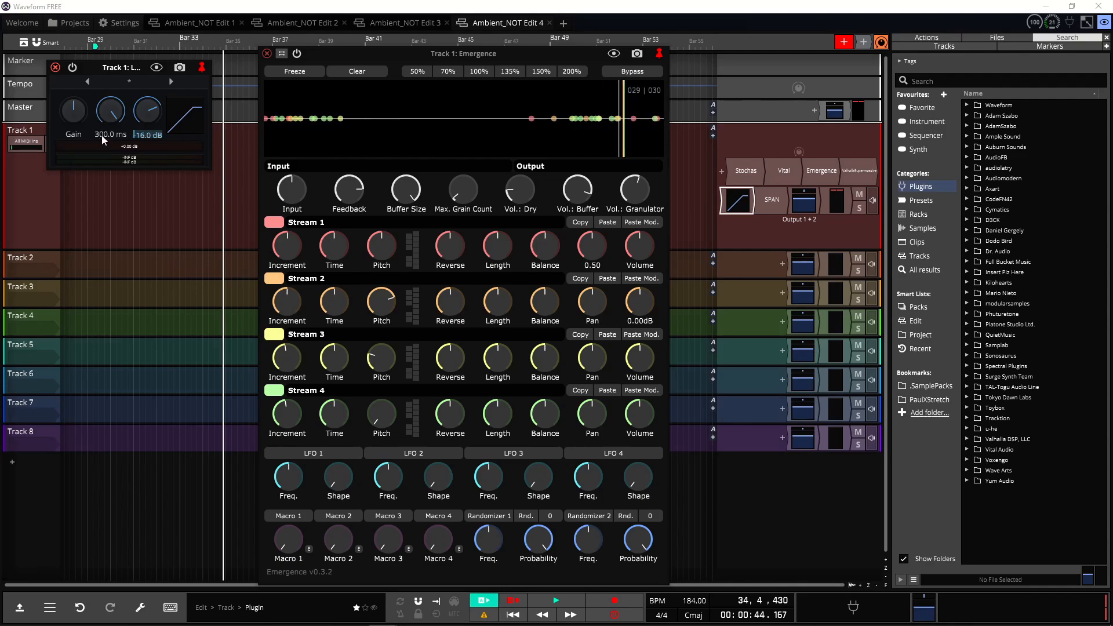
pyautogui.press('BackSpace')
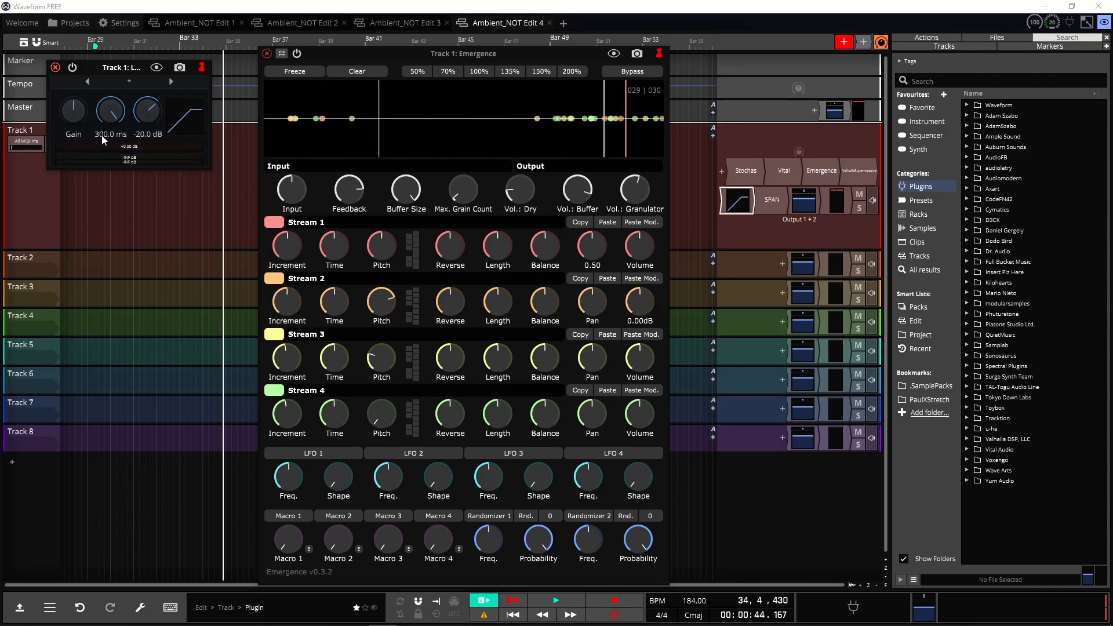
pyautogui.click(57, 71)
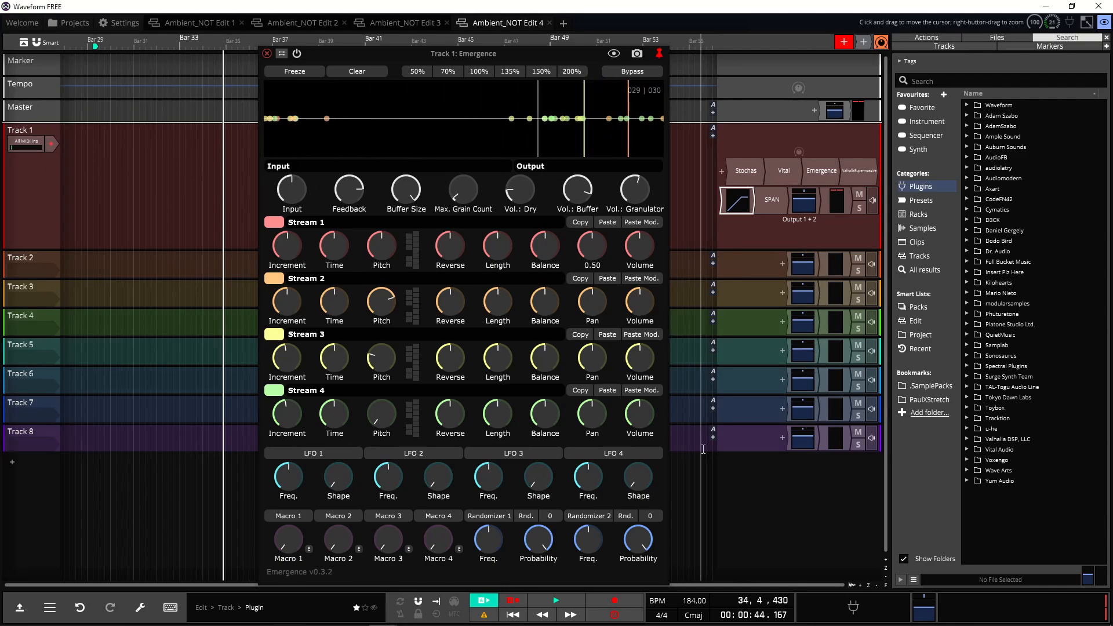
# Step: Play the edit, open SPAN and set its metering mode to LUFS-ML, then close SPAN
pyautogui.click(569, 606)
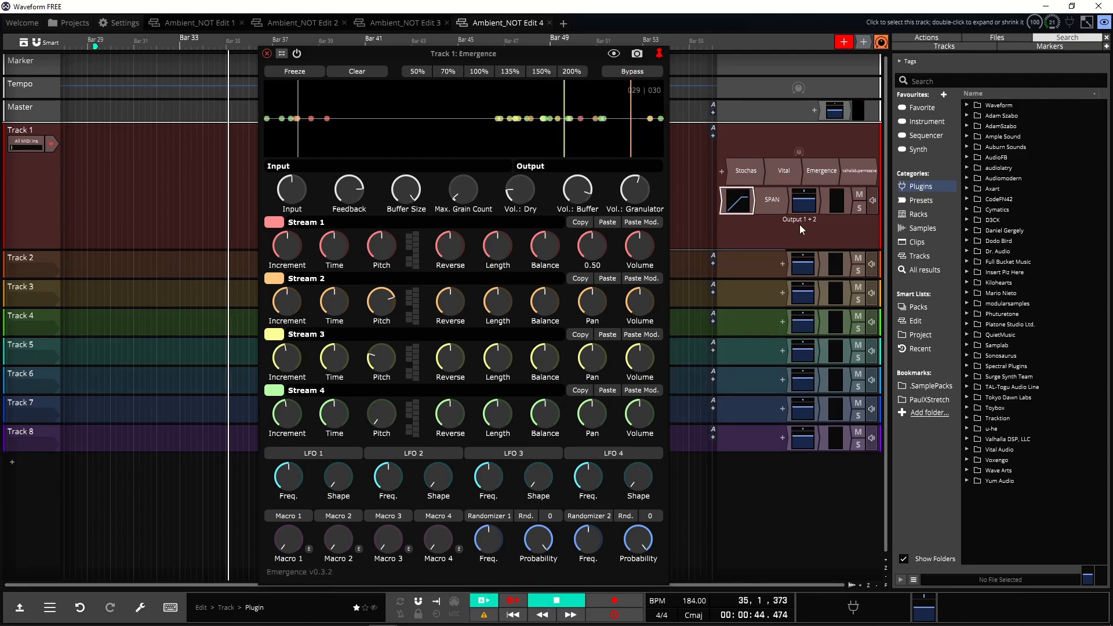
pyautogui.doubleClick(771, 200)
pyautogui.click(335, 358)
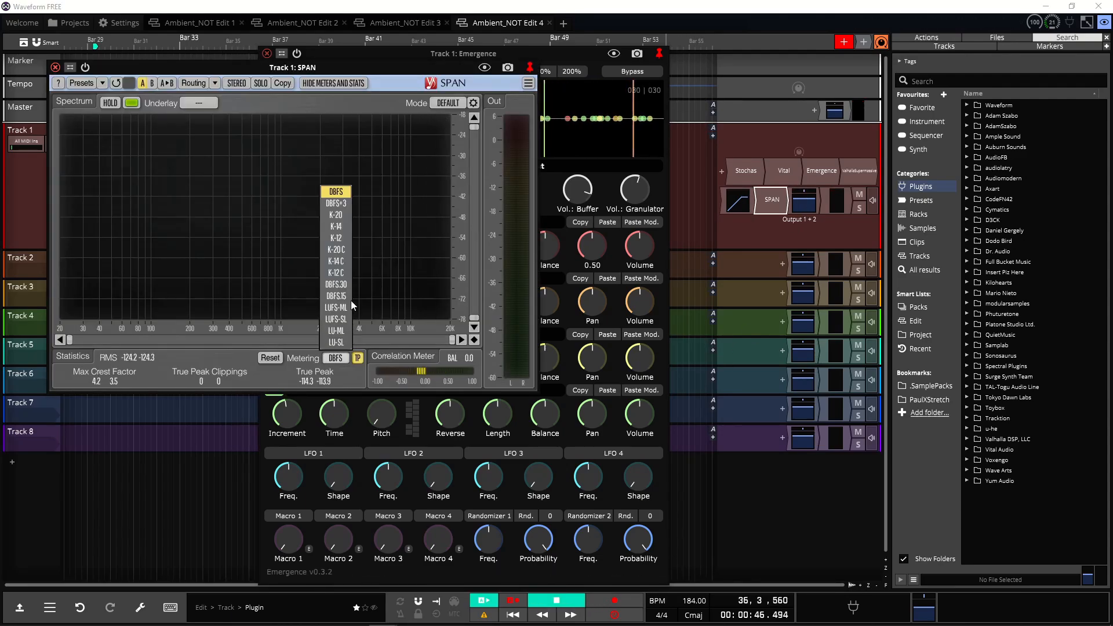
pyautogui.click(348, 318)
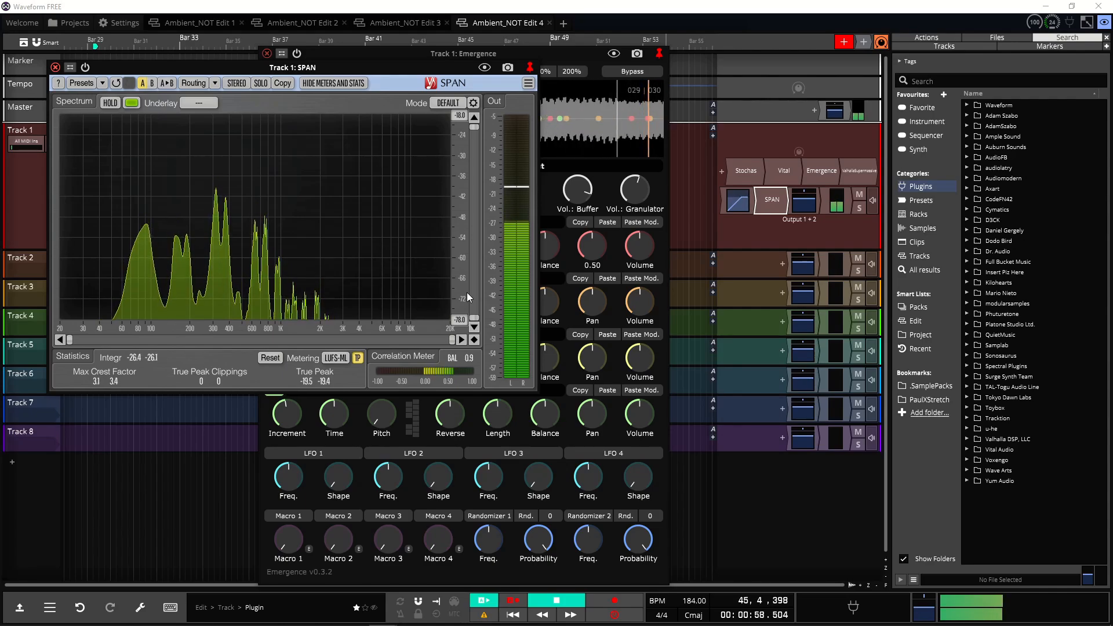
pyautogui.click(321, 61)
pyautogui.moveTo(231, 62); pyautogui.dragTo(734, 189)
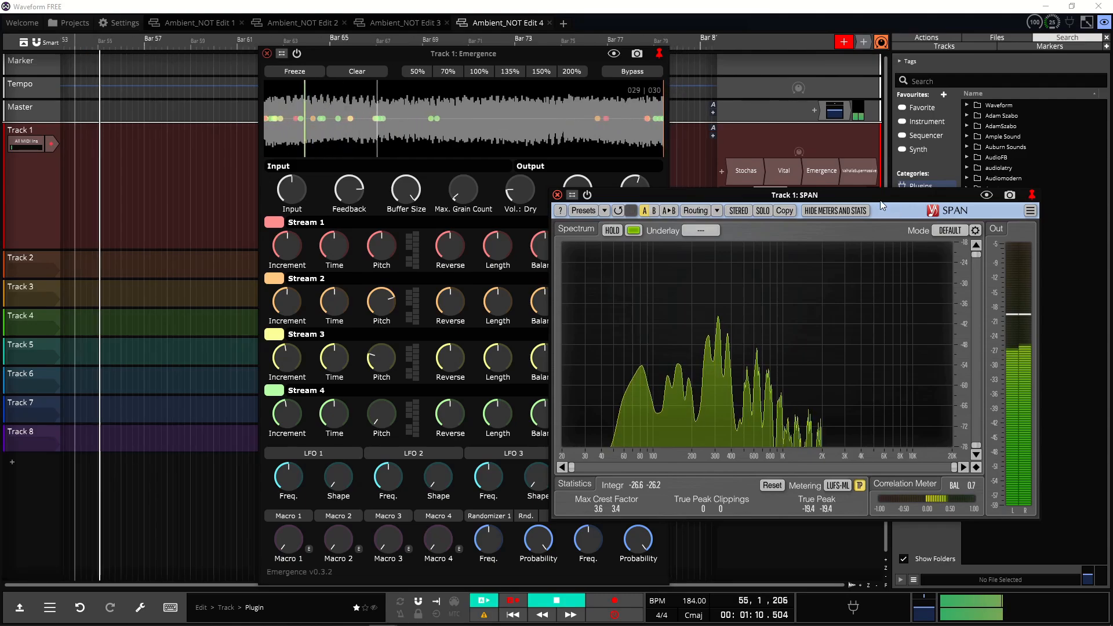
pyautogui.click(557, 195)
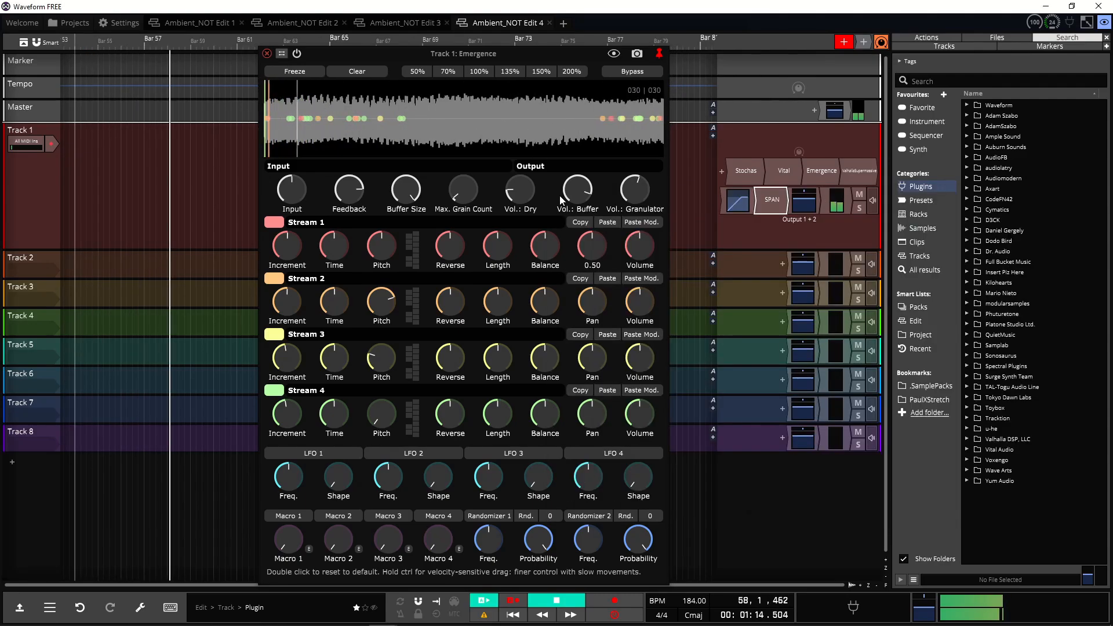
# Step: Stop playback, load the Dark Mountain Pass preset in Vital from its preset browser, and close the synth
pyautogui.press('space')
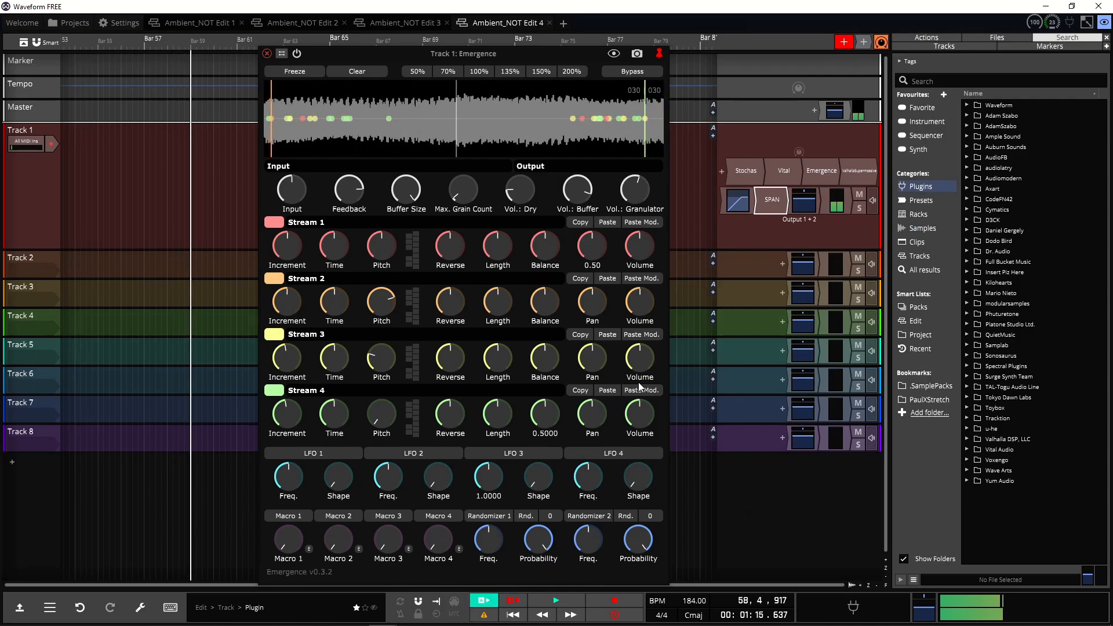
pyautogui.doubleClick(780, 175)
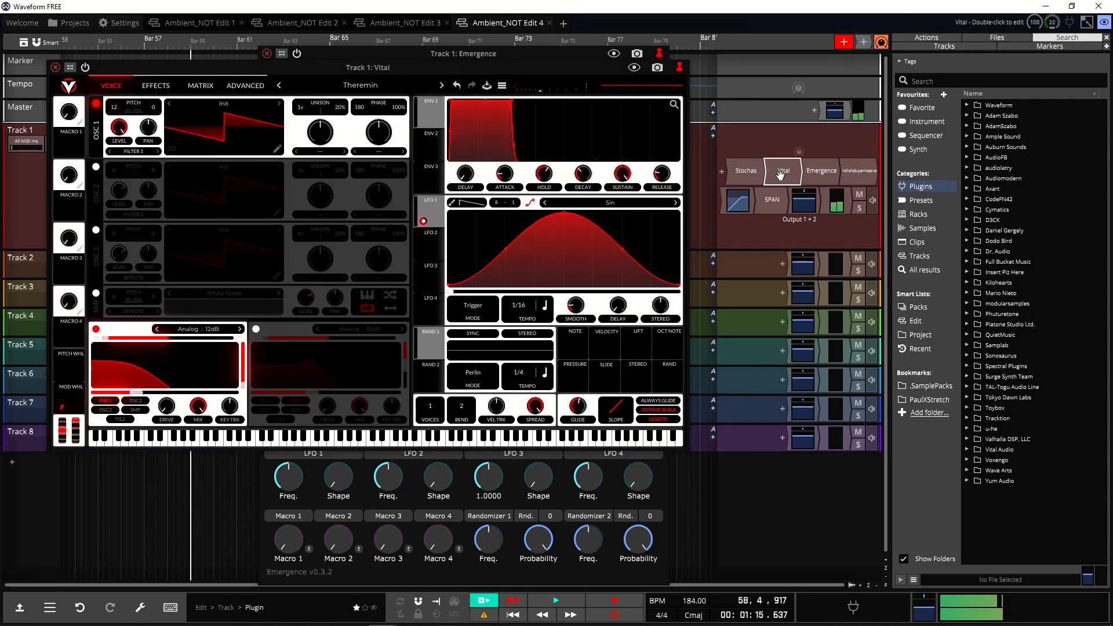
pyautogui.click(360, 85)
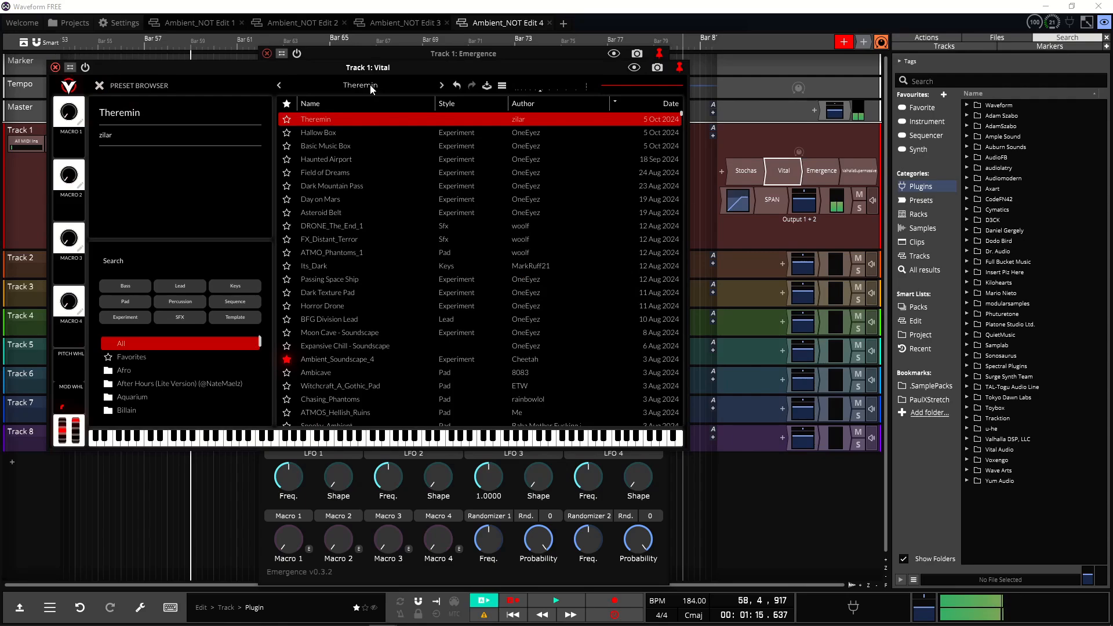
pyautogui.click(362, 186)
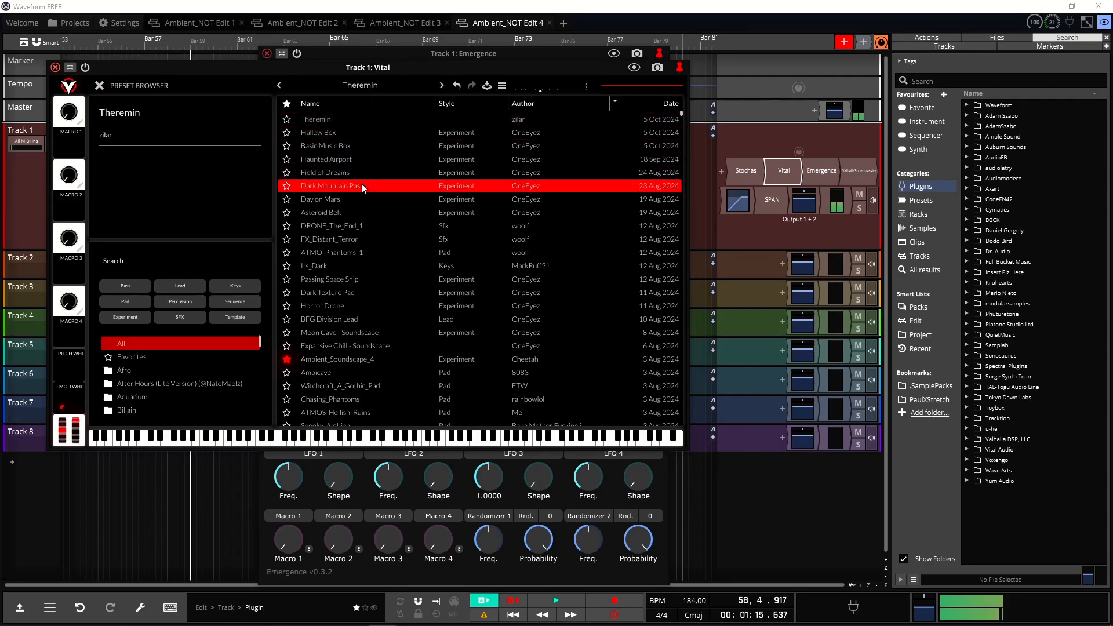
pyautogui.click(99, 85)
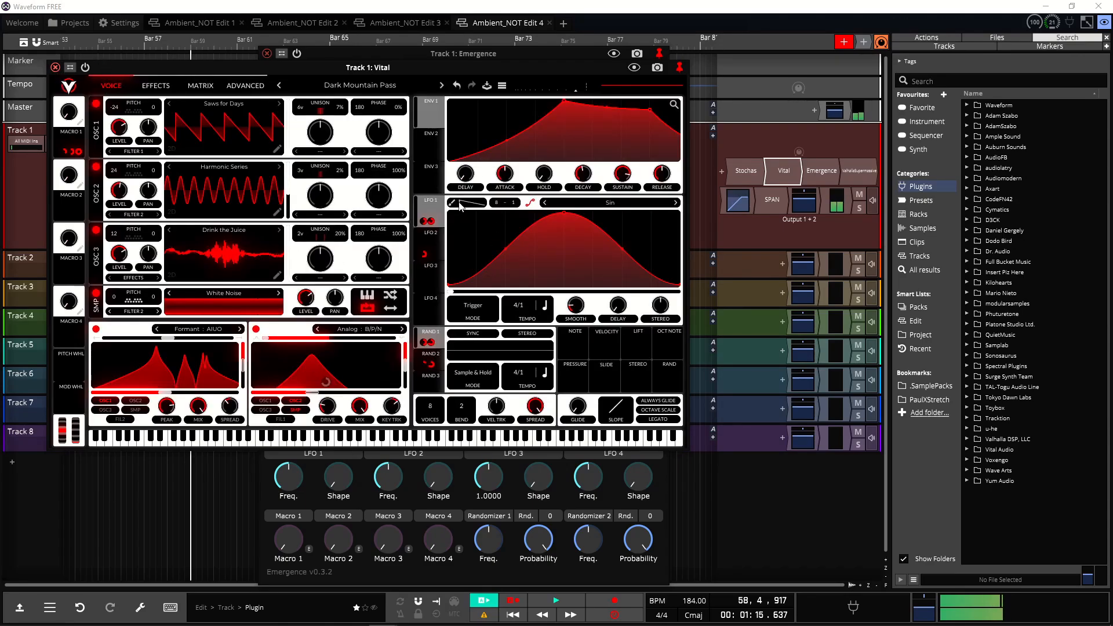
pyautogui.click(55, 67)
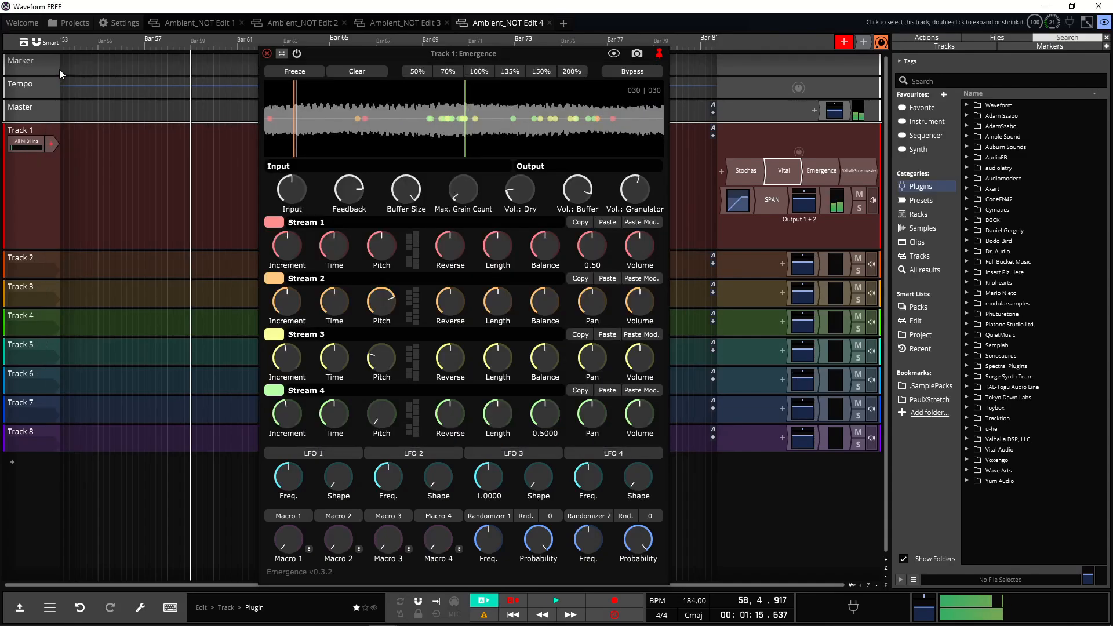
# Step: Play the edit and review the Stochas sequencer and SPAN analyzer windows before closing them
pyautogui.click(545, 605)
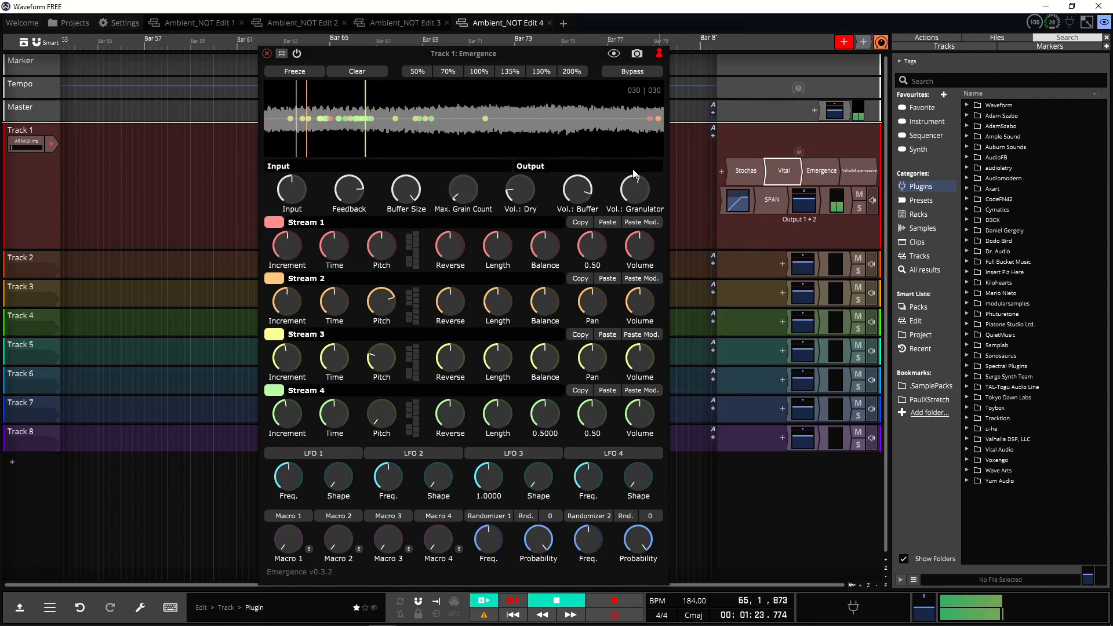
pyautogui.doubleClick(746, 170)
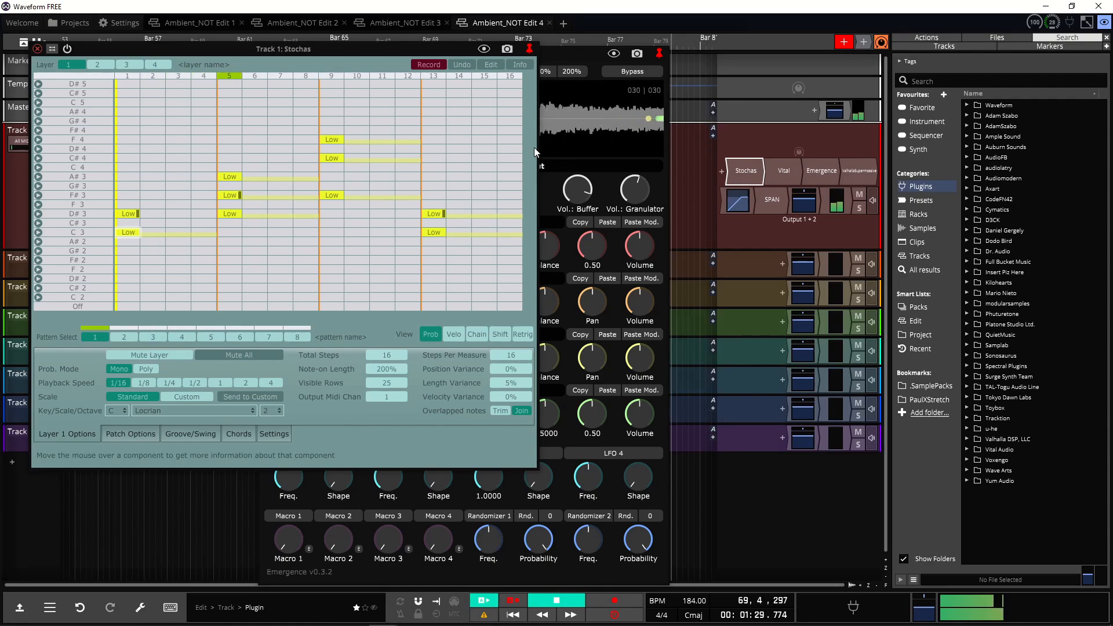
pyautogui.doubleClick(756, 198)
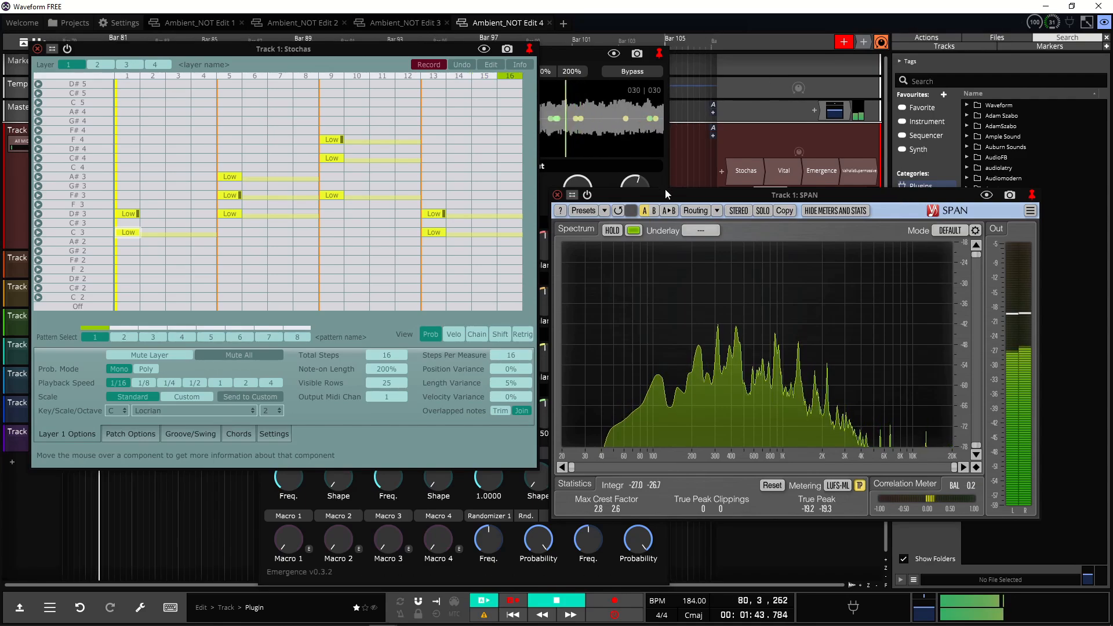
pyautogui.click(557, 195)
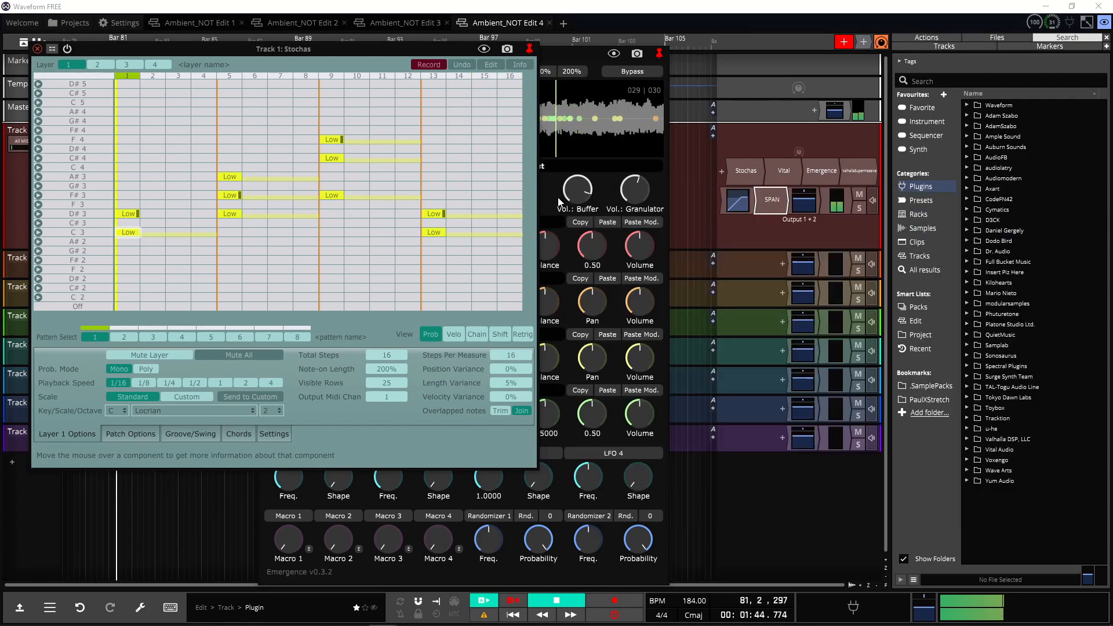
pyautogui.click(36, 50)
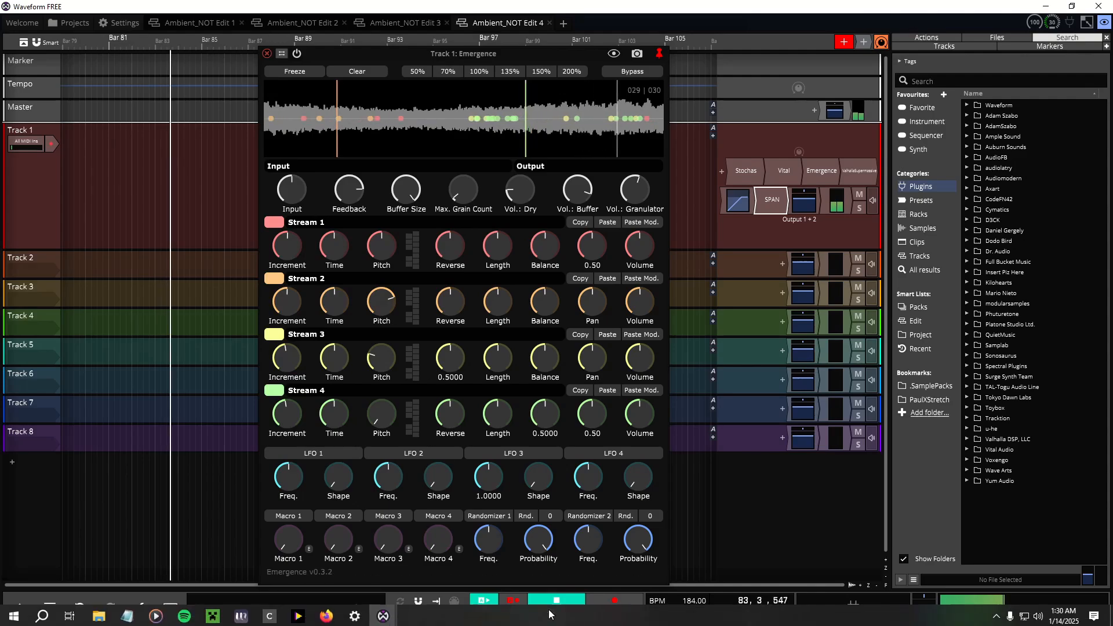
# Step: Clear the Emergence grain buffer and close the Emergence plugin window
pyautogui.click(357, 72)
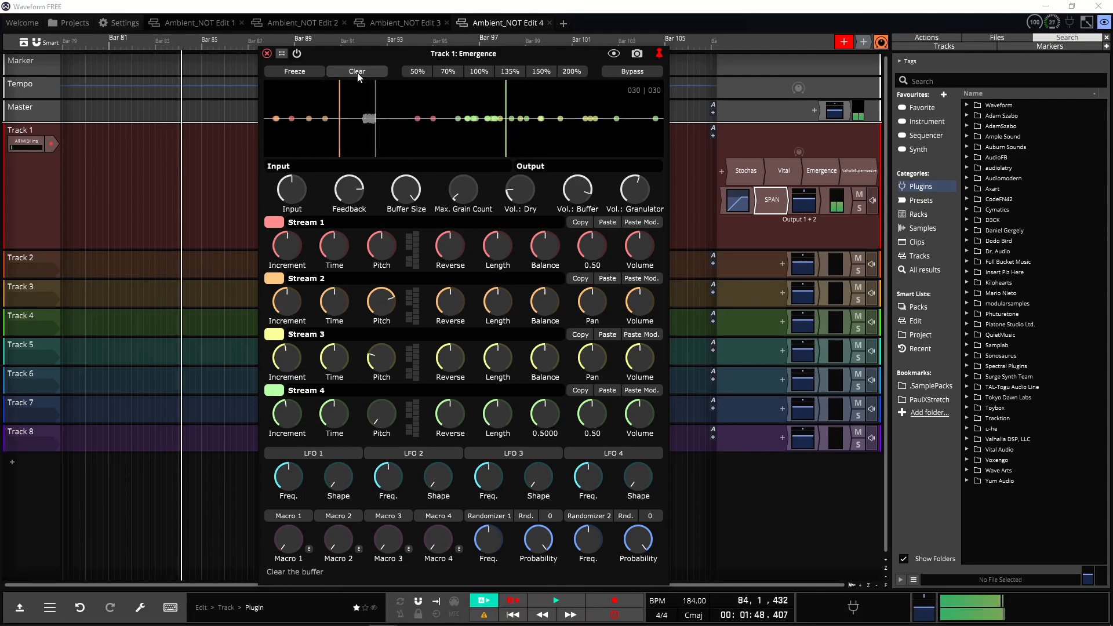
pyautogui.click(267, 53)
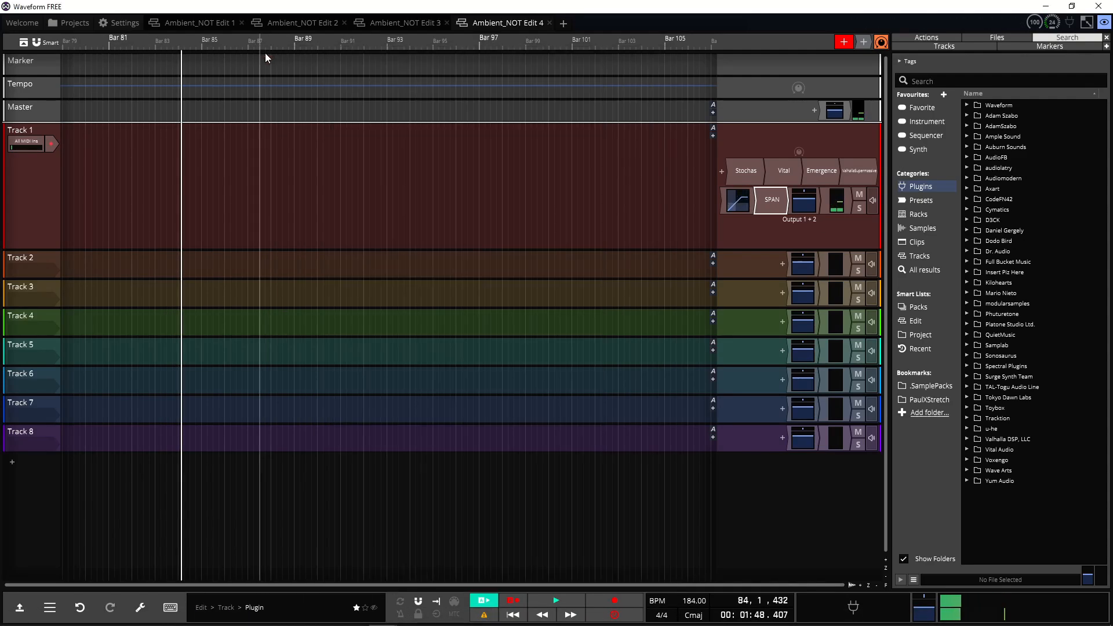
# Step: Switch to Ambient_NOT Edit 1 and inspect the PaulXStretch plugin on Track 34 before closing it
pyautogui.click(215, 27)
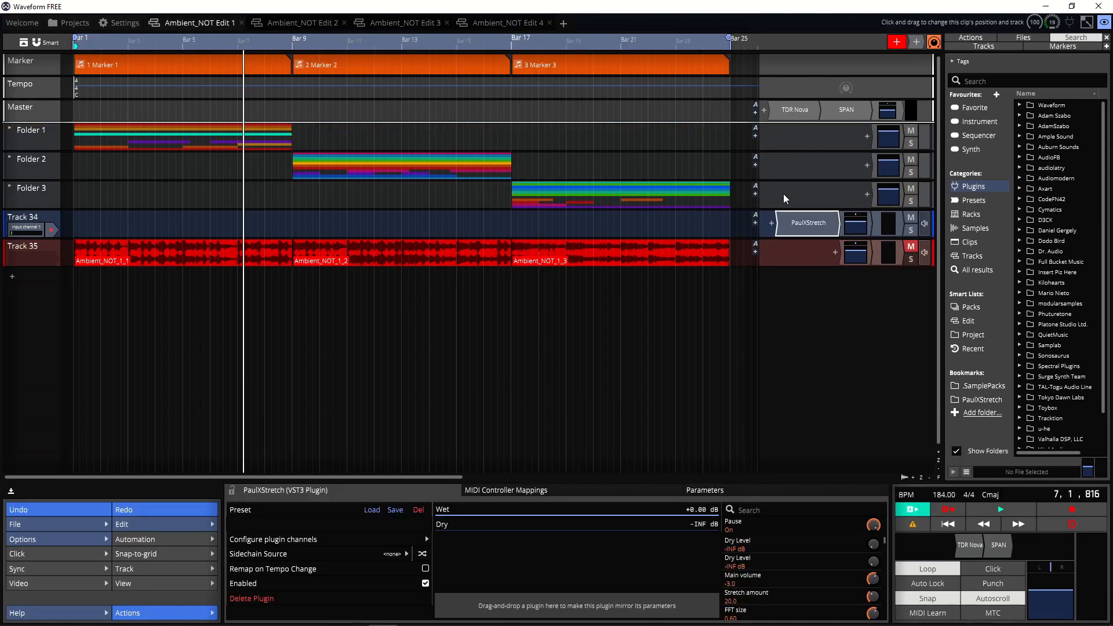
pyautogui.doubleClick(800, 222)
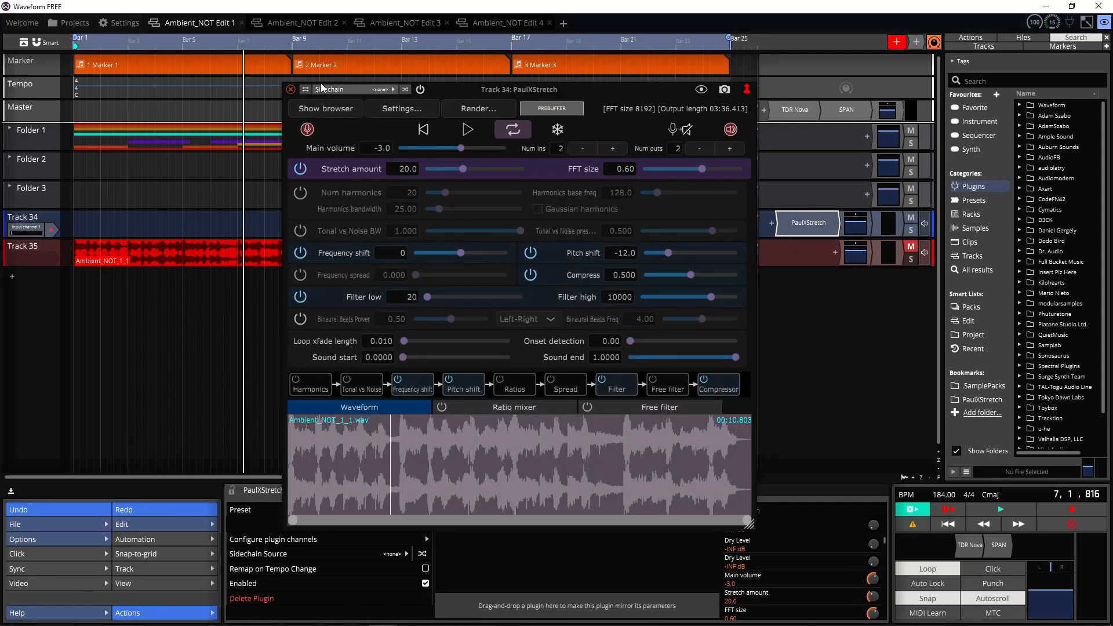
pyautogui.click(288, 90)
# Step: Switch between the Ambient_NOT Edit 2, Edit 4 and Edit 3 tabs to compare their track plugin chains
pyautogui.click(303, 23)
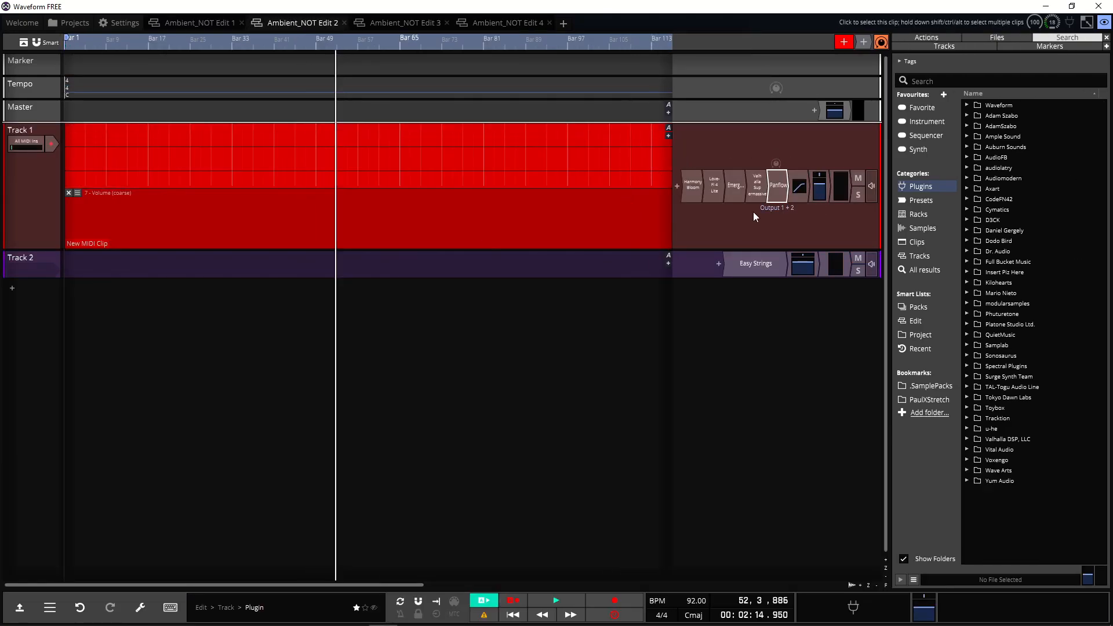
pyautogui.click(513, 23)
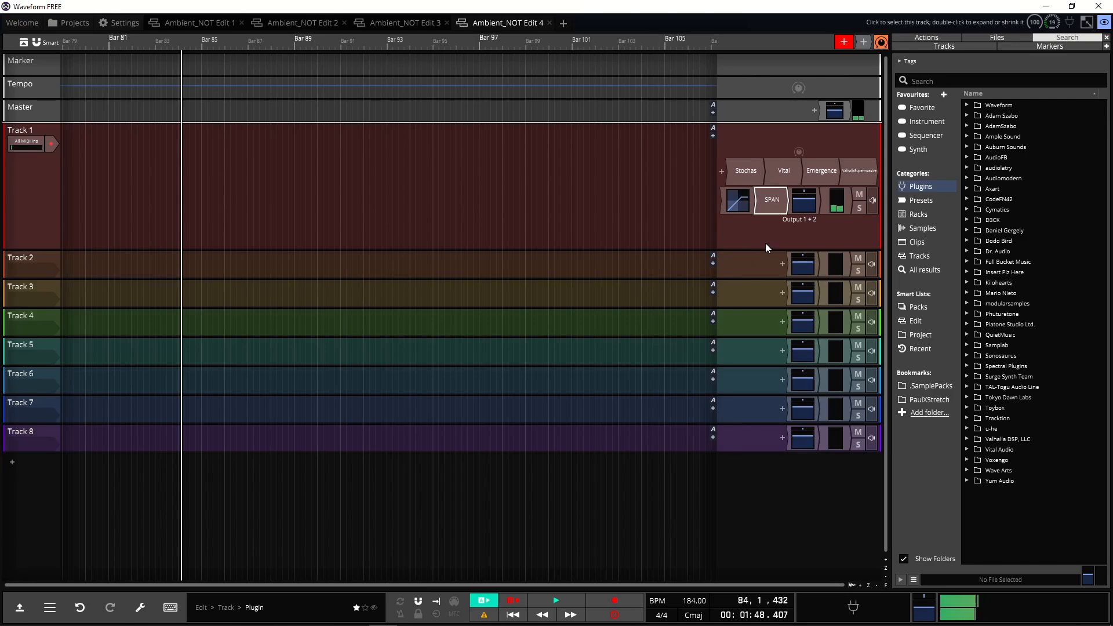
pyautogui.click(339, 26)
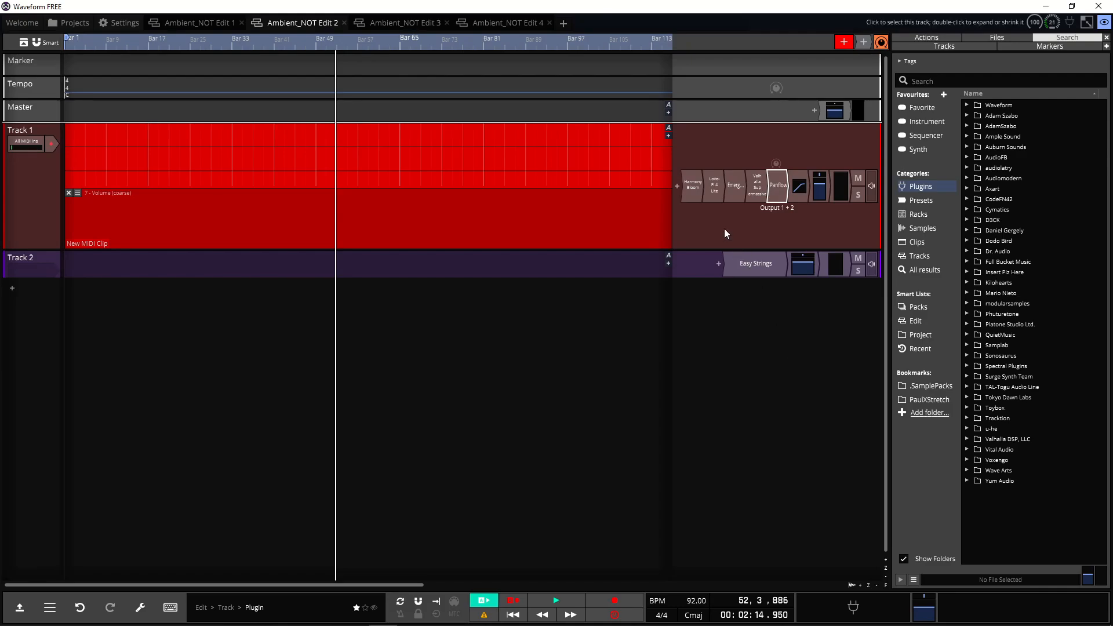
pyautogui.click(402, 23)
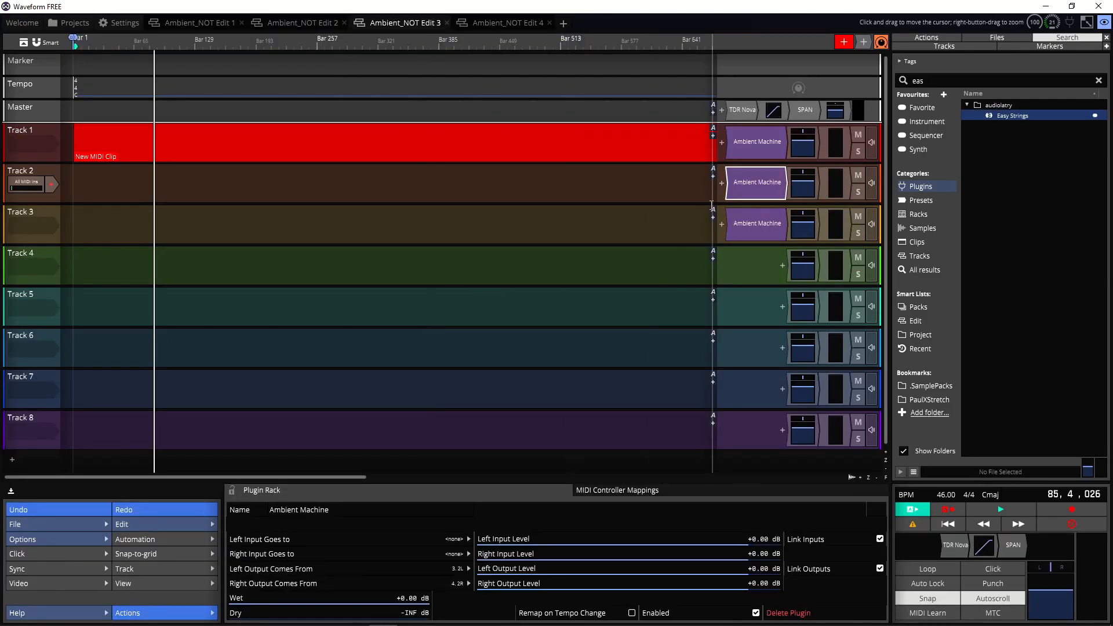
# Step: Open the Ambient Machine plugin rack on Track 2 of Edit 3 and enlarge its window to examine the routing
pyautogui.doubleClick(757, 185)
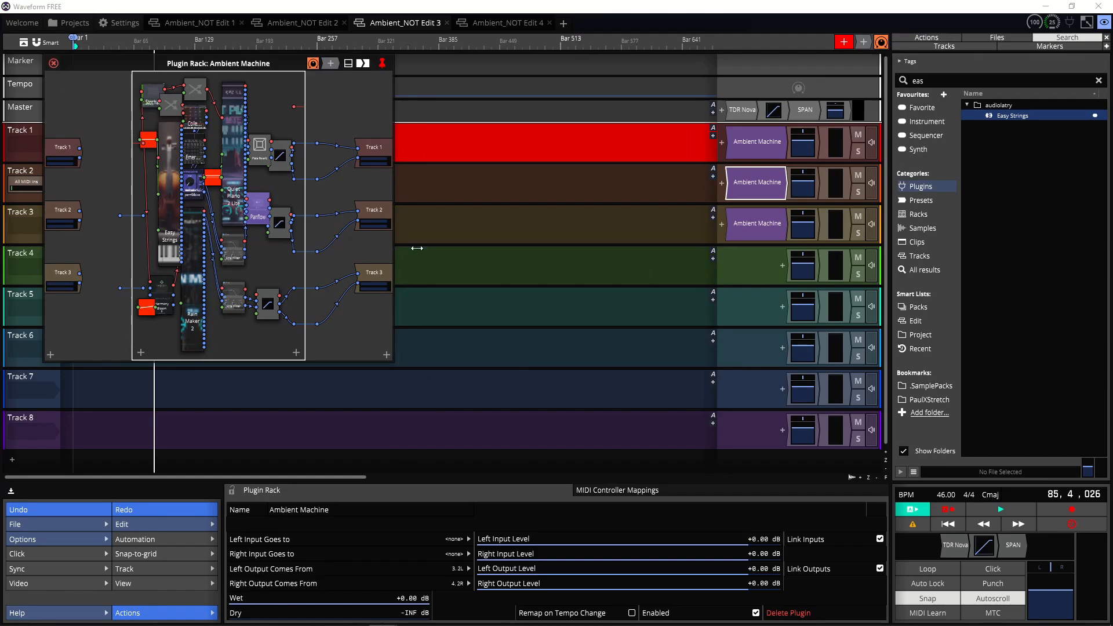
pyautogui.moveTo(393, 245); pyautogui.dragTo(1065, 309)
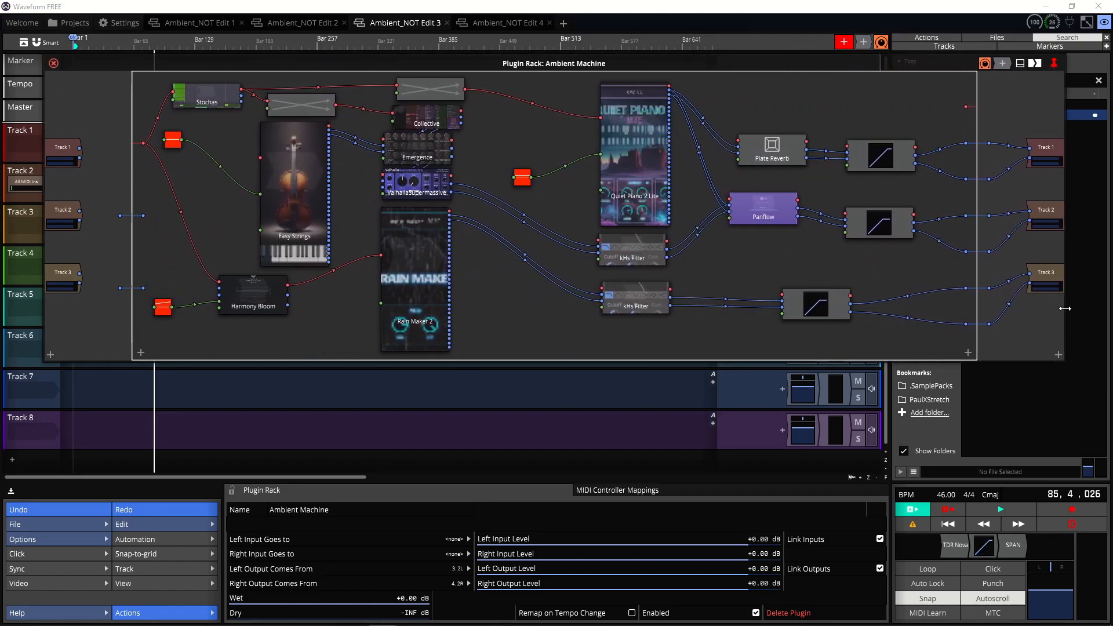